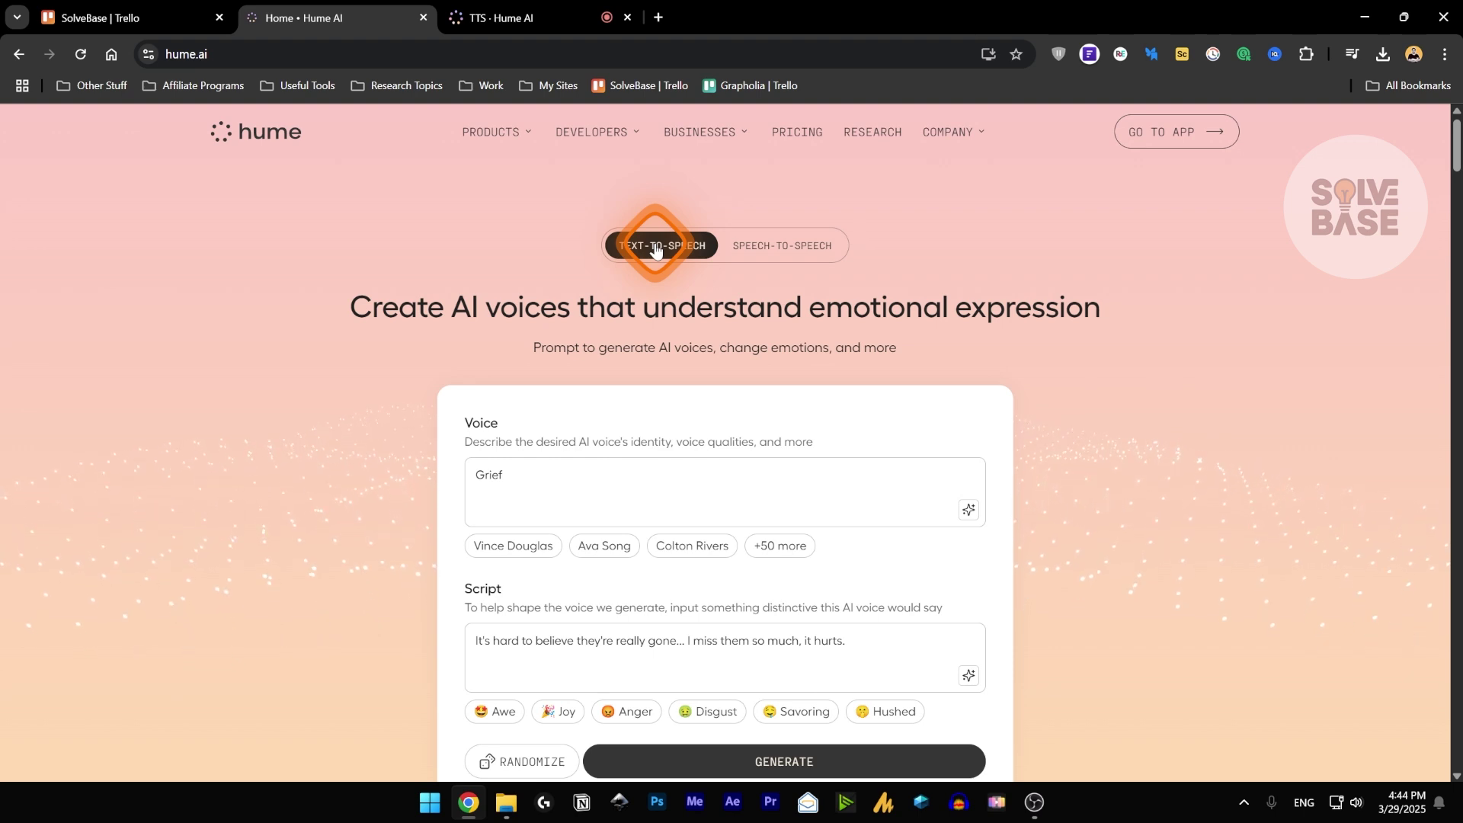
- Glance at the full preset voice list, then load the Ava Song voice description
scroll(612, 396, "down", 1)
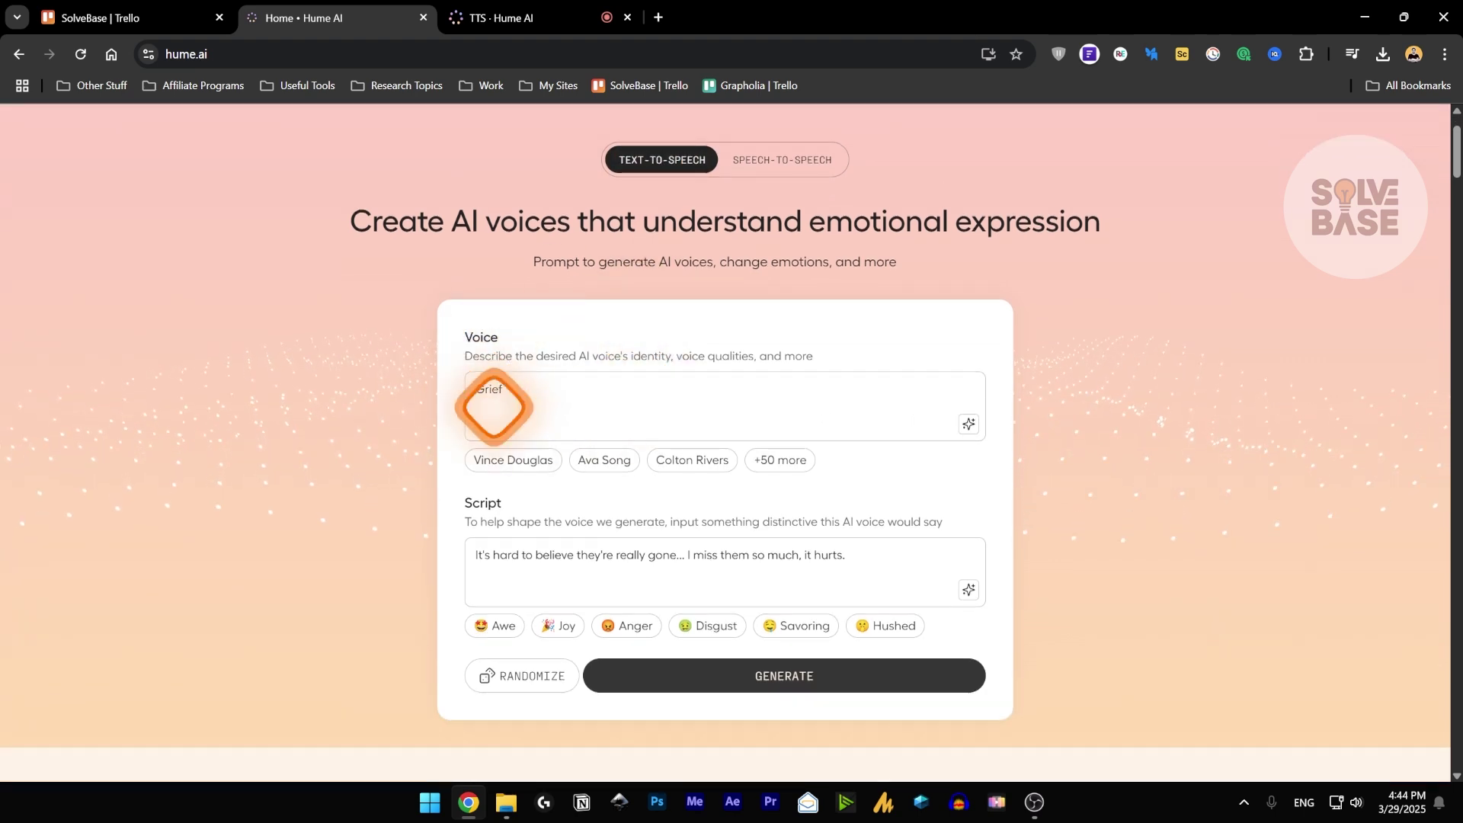
left_click(778, 458)
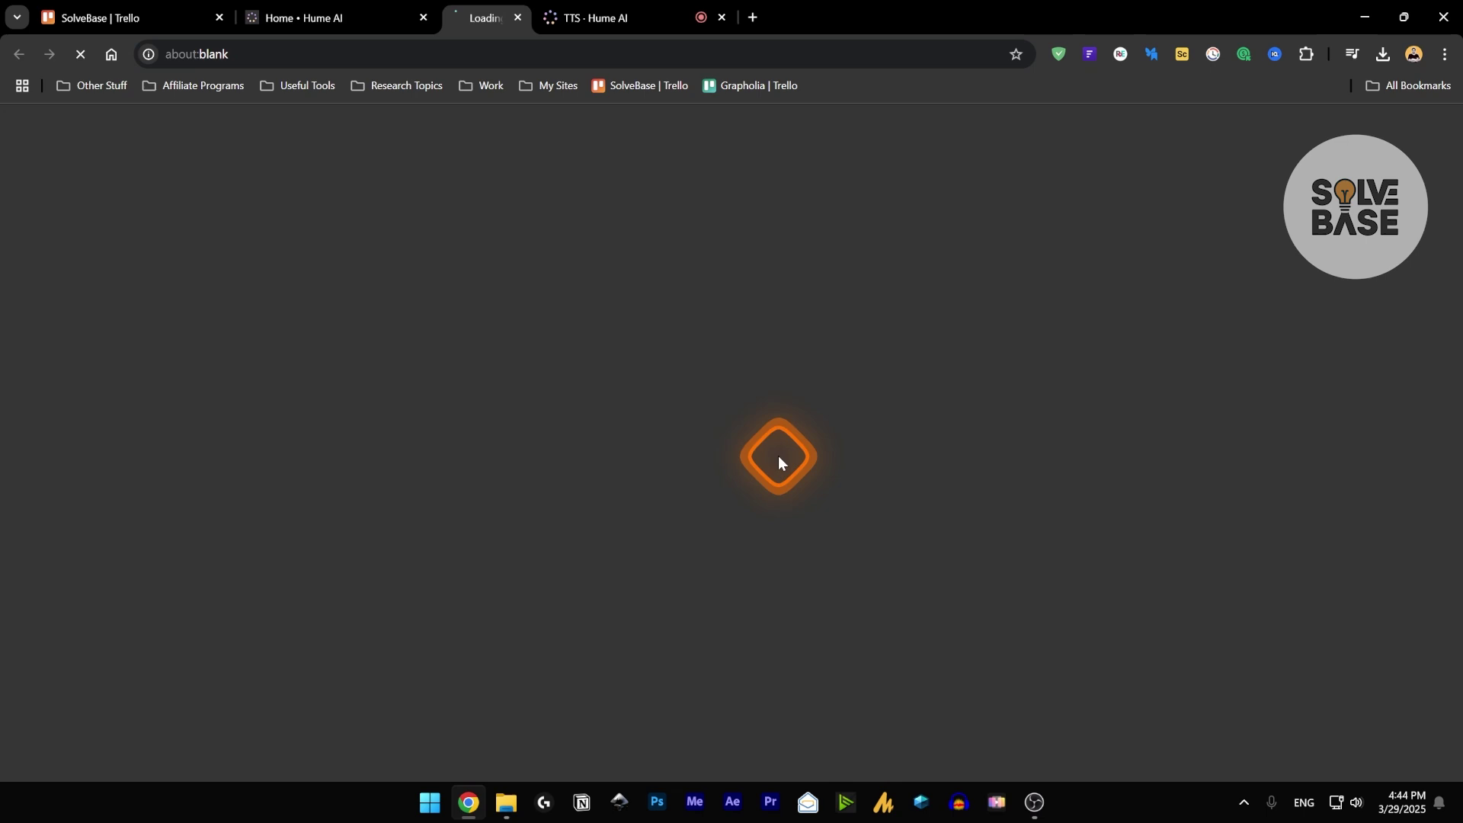
left_click(627, 17)
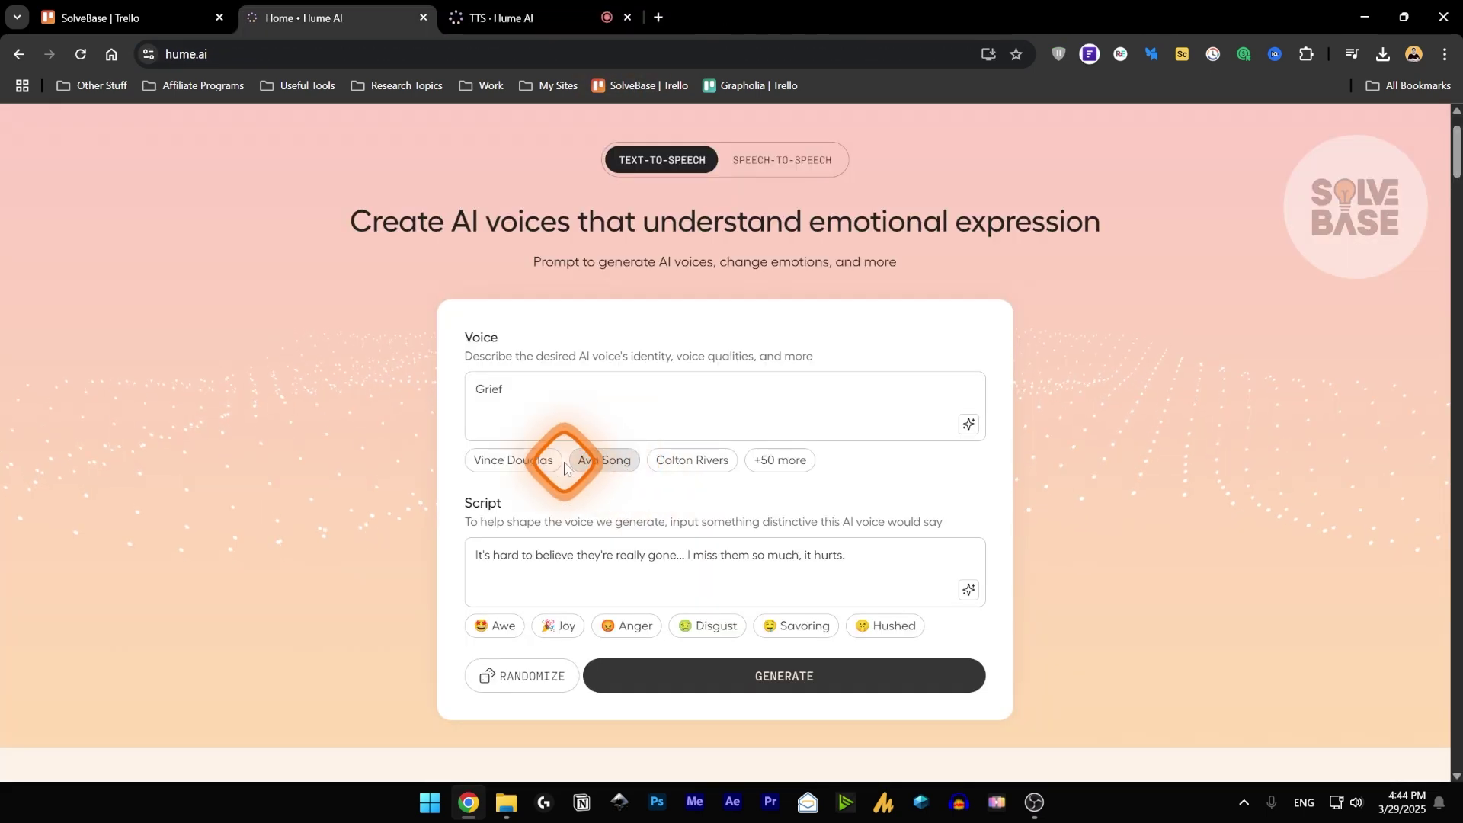
left_click(544, 548)
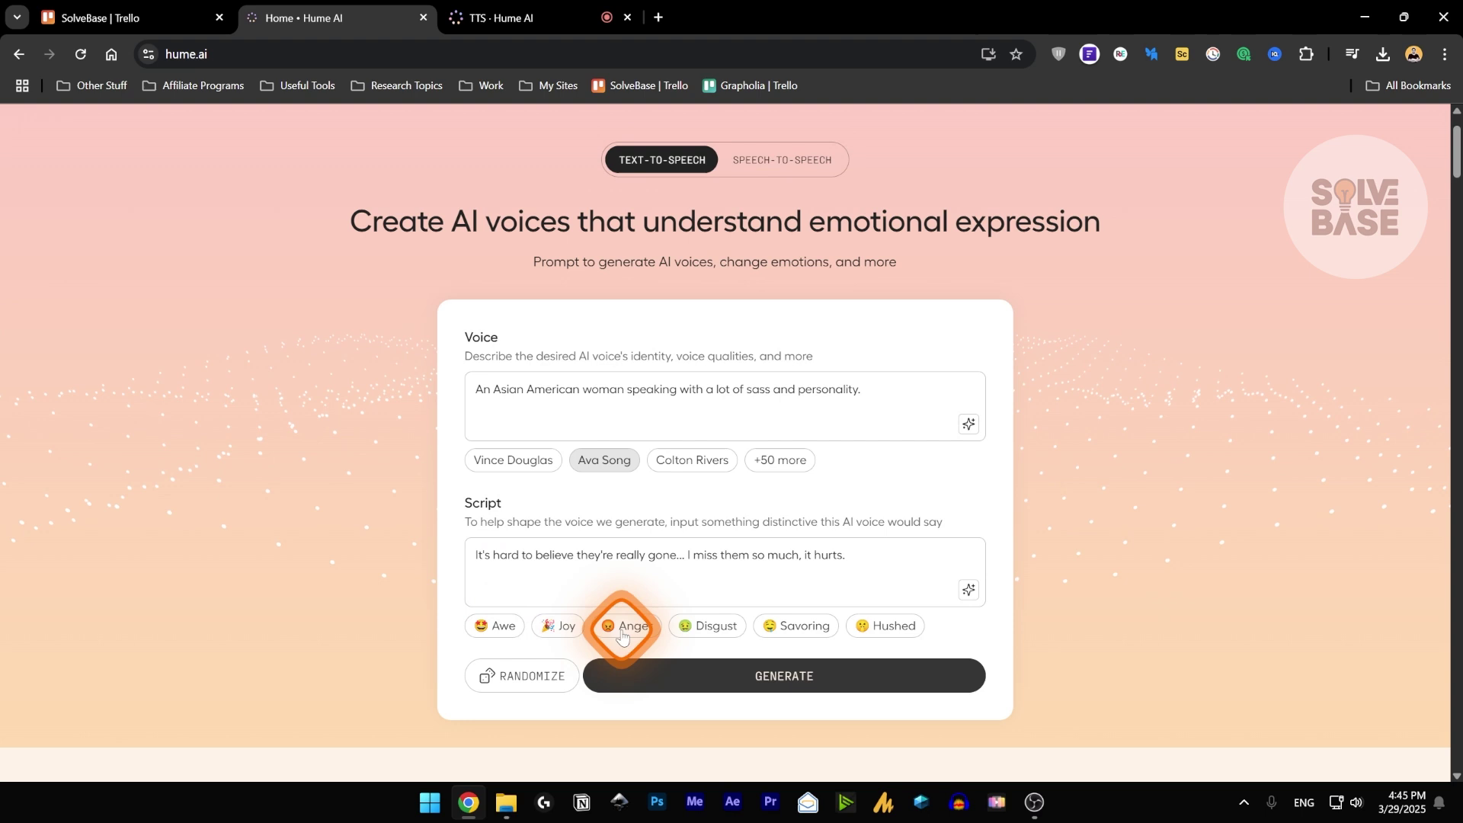
- Randomize the voice description and script, then generate and play the audio clip
left_click(971, 593)
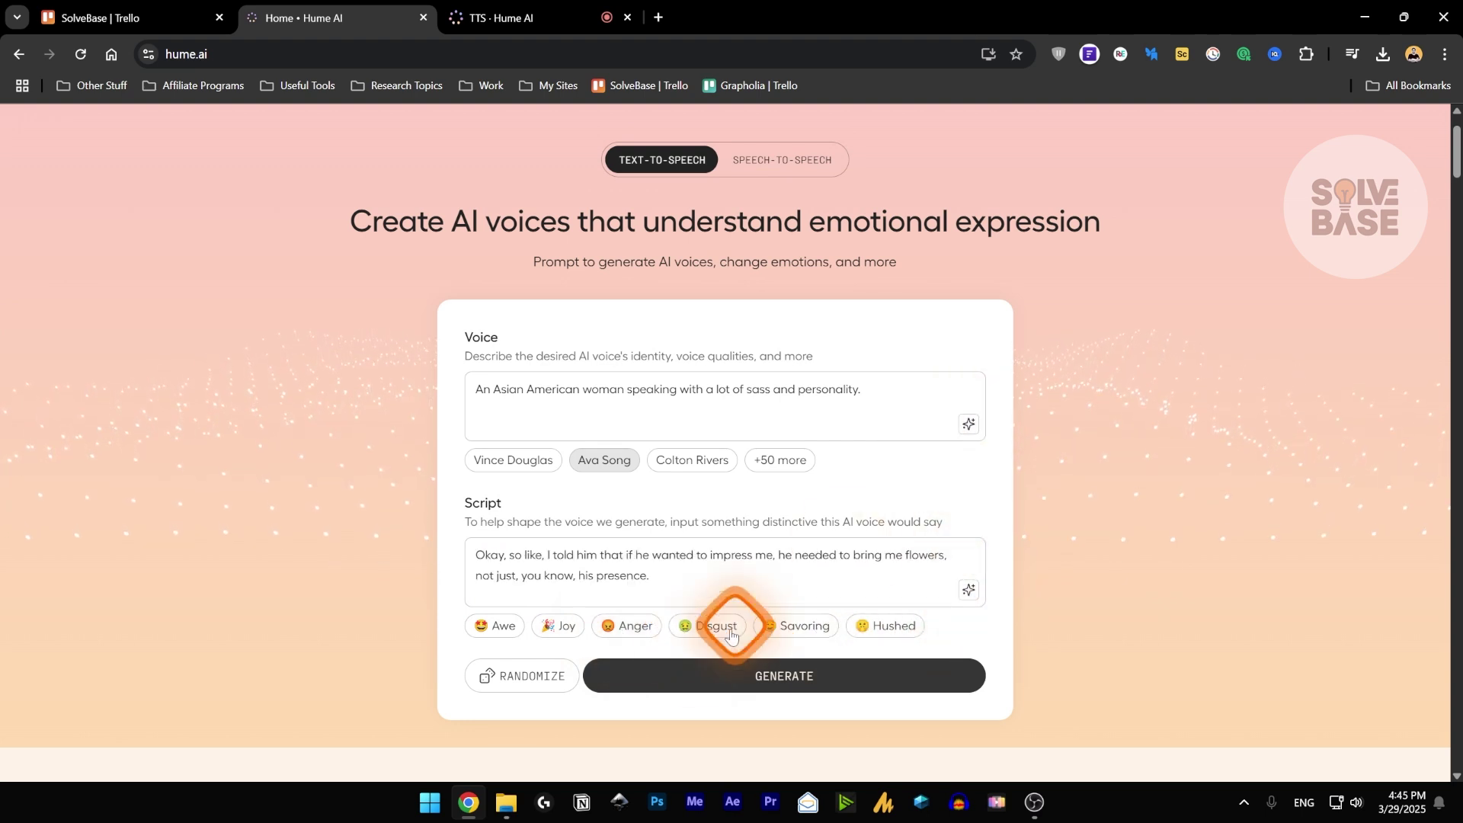
left_click(515, 684)
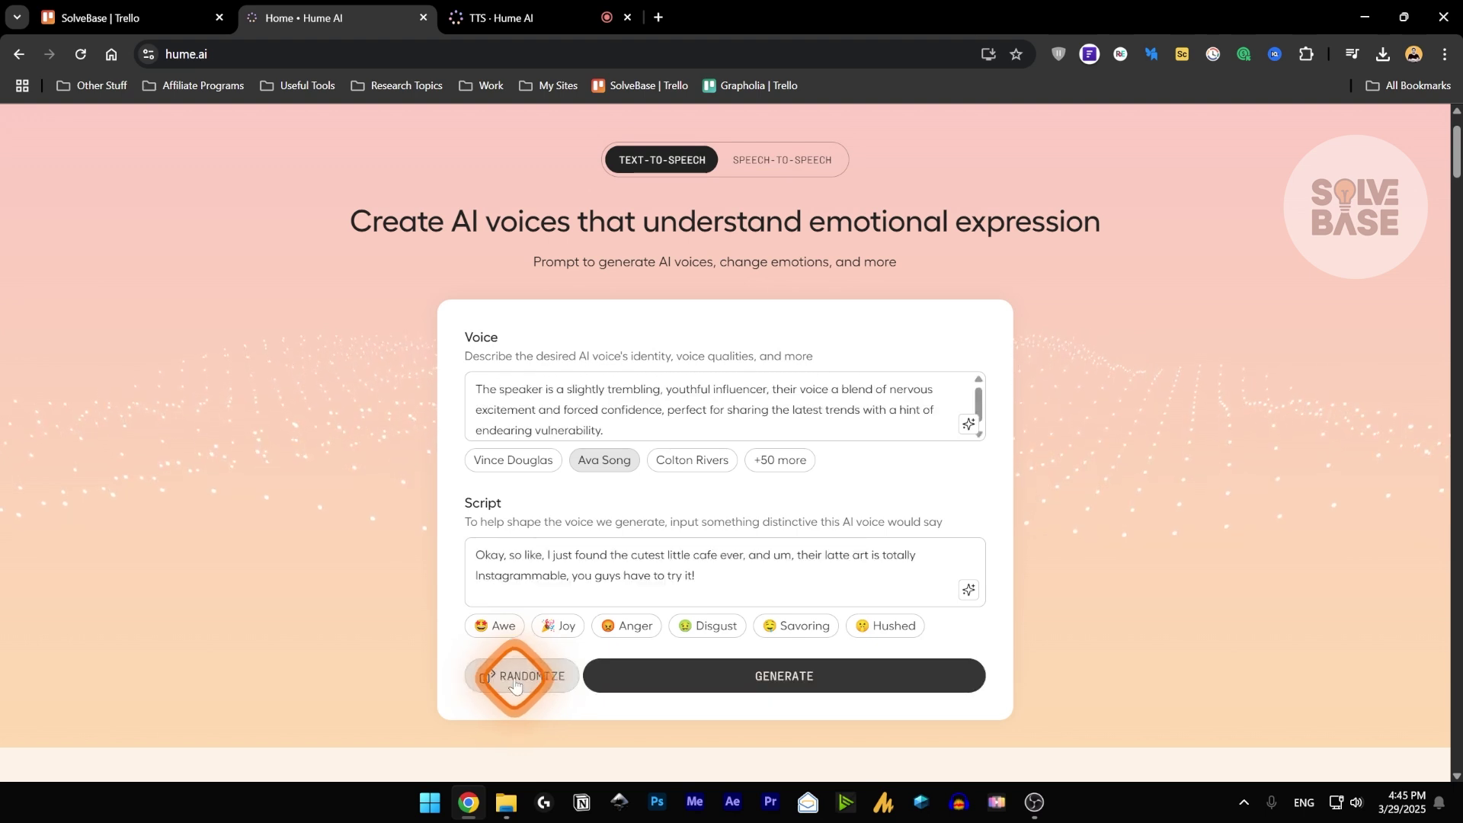
left_click(765, 676)
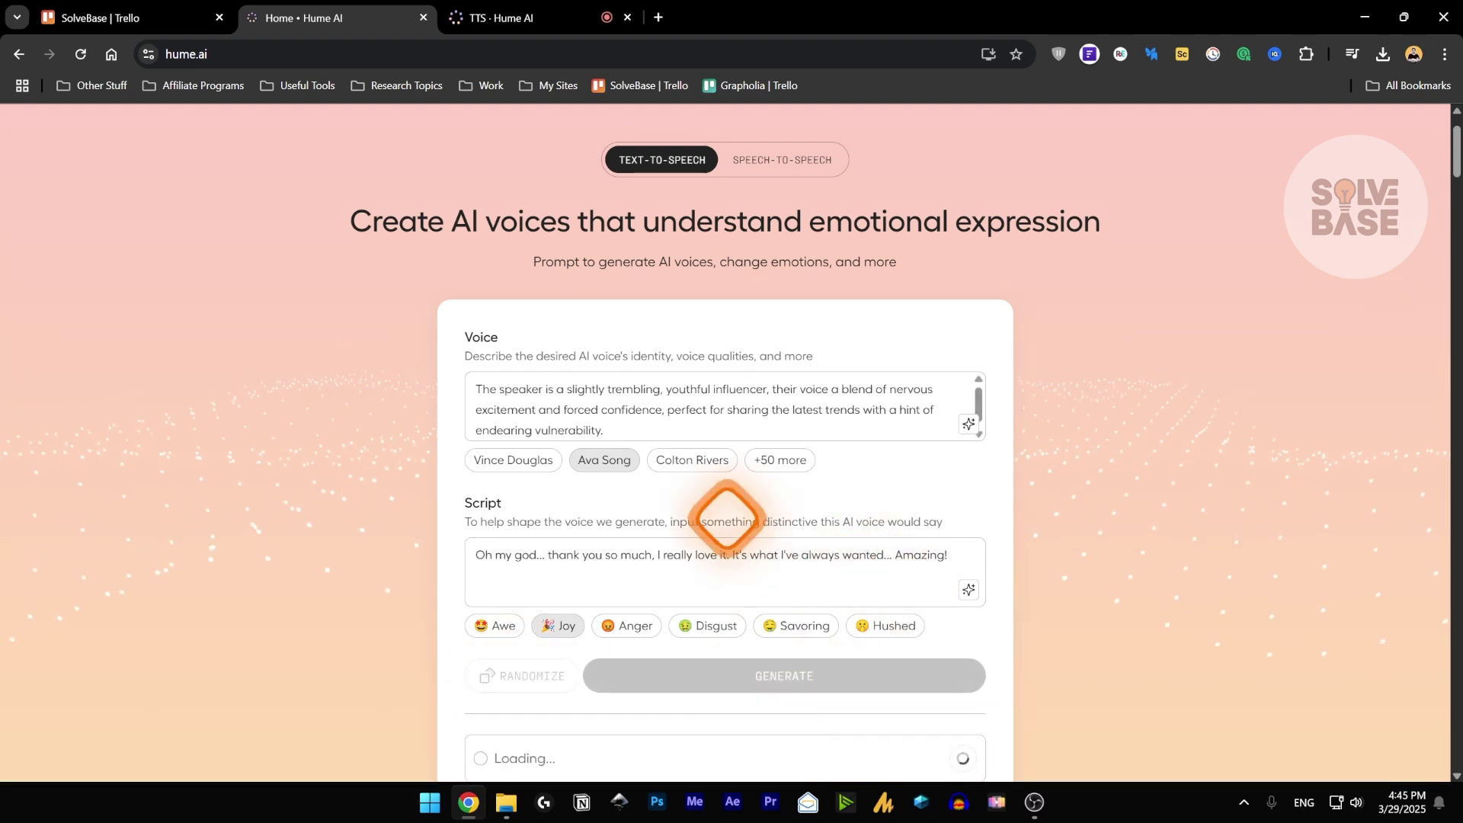
scroll(838, 509, "down", 3)
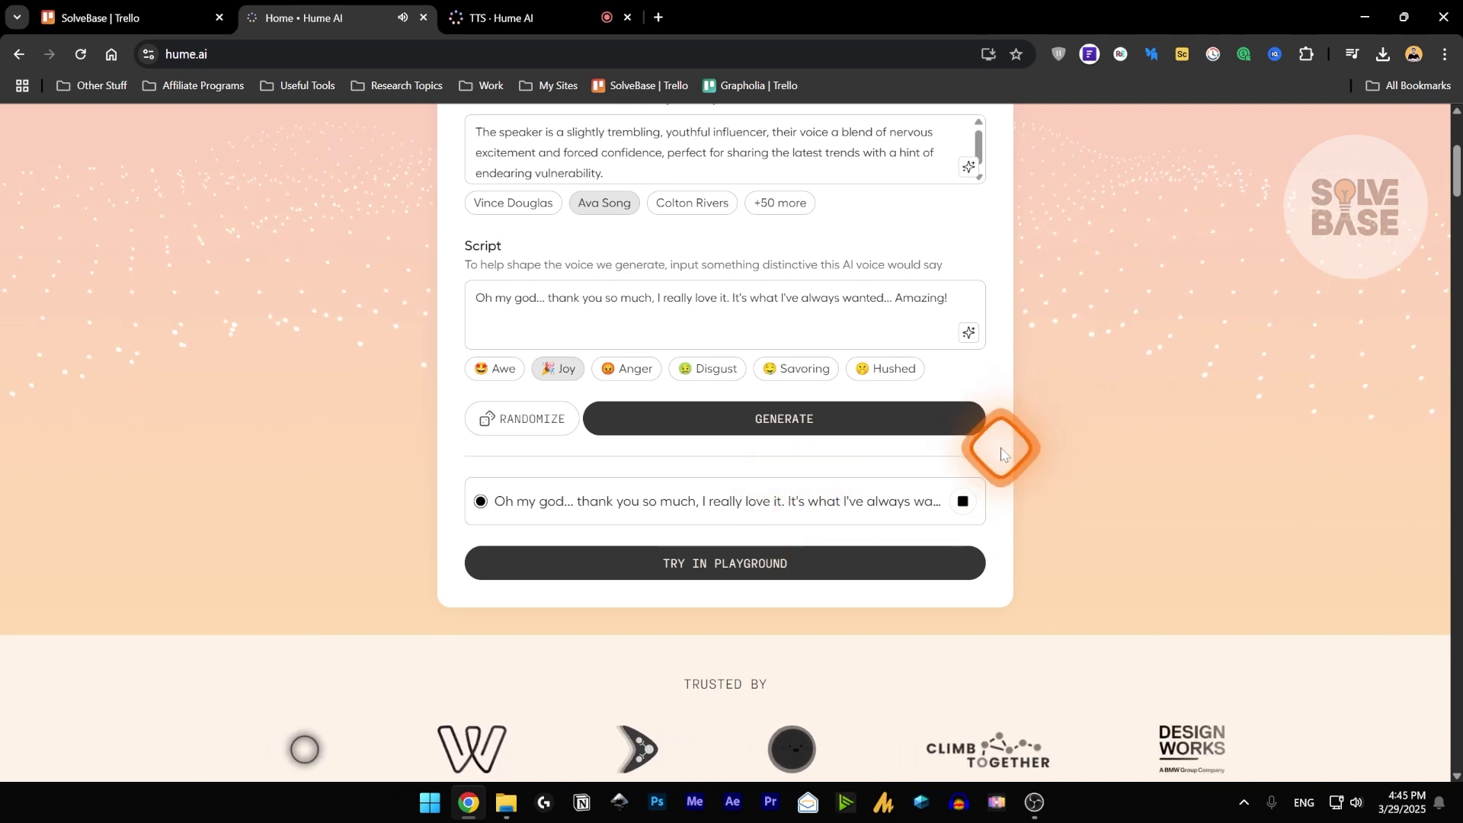
scroll(699, 540, "down", 7)
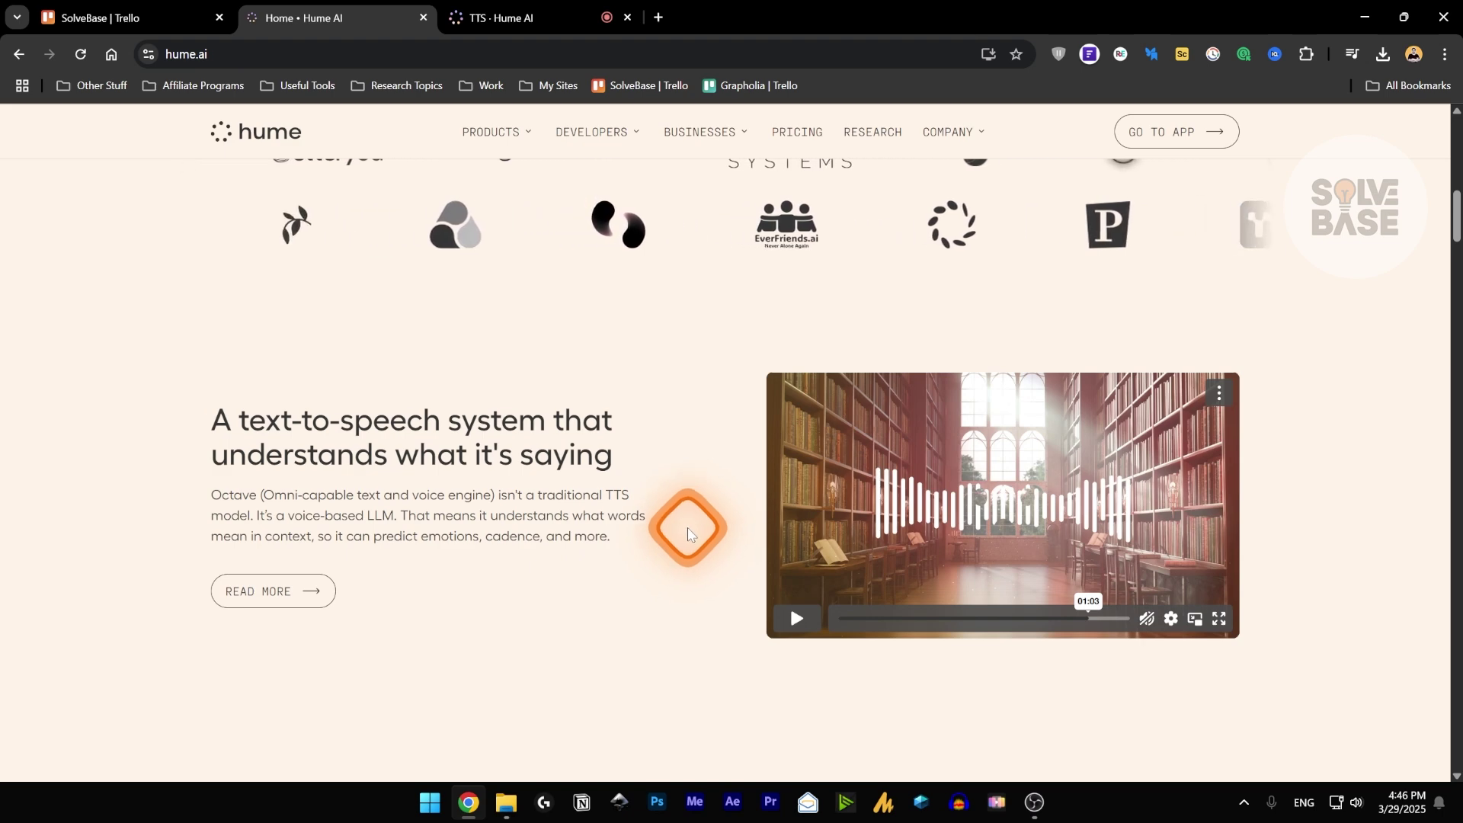
scroll(688, 531, "down", 6)
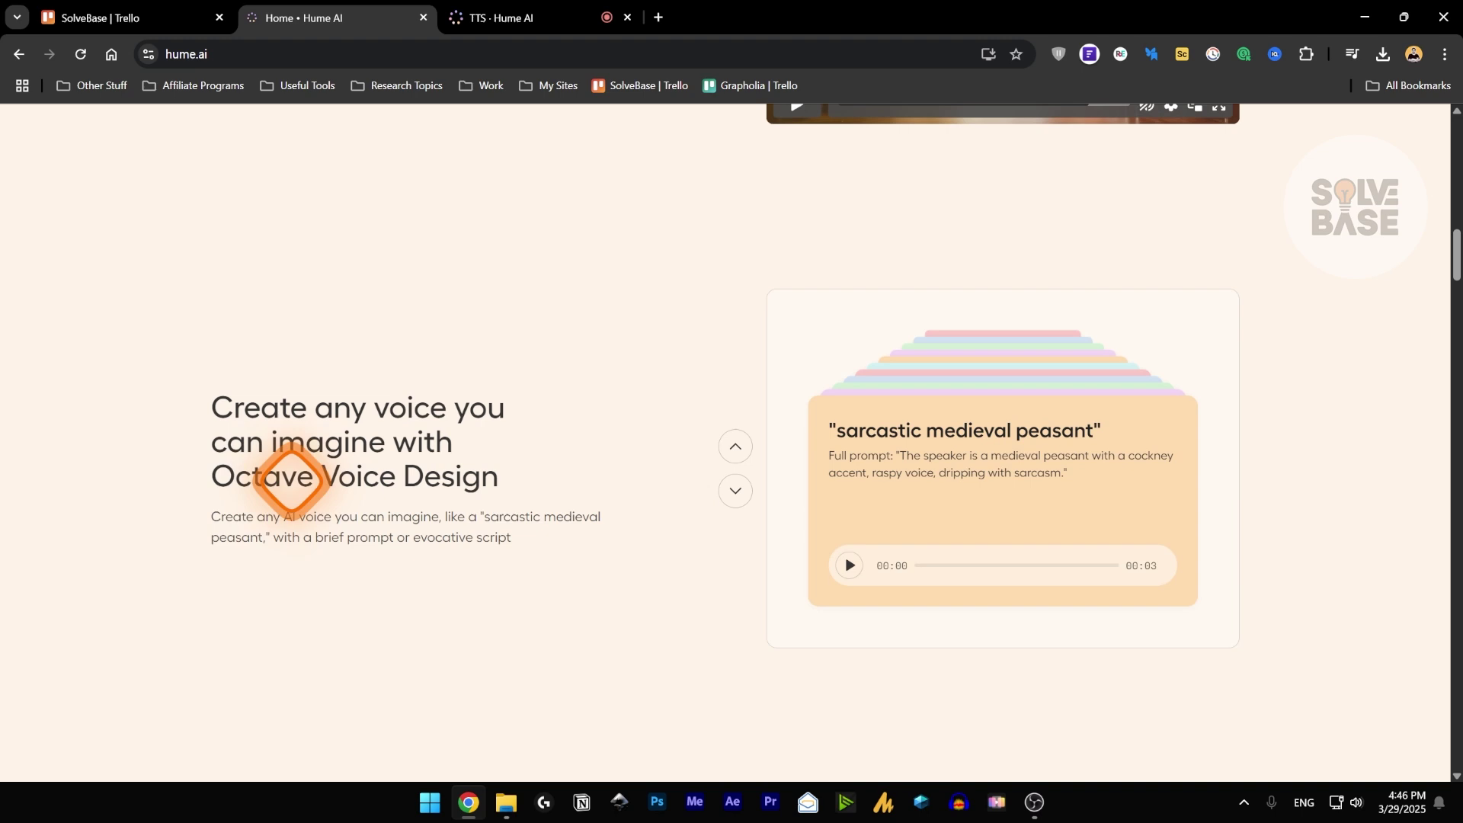
scroll(613, 488, "down", 4)
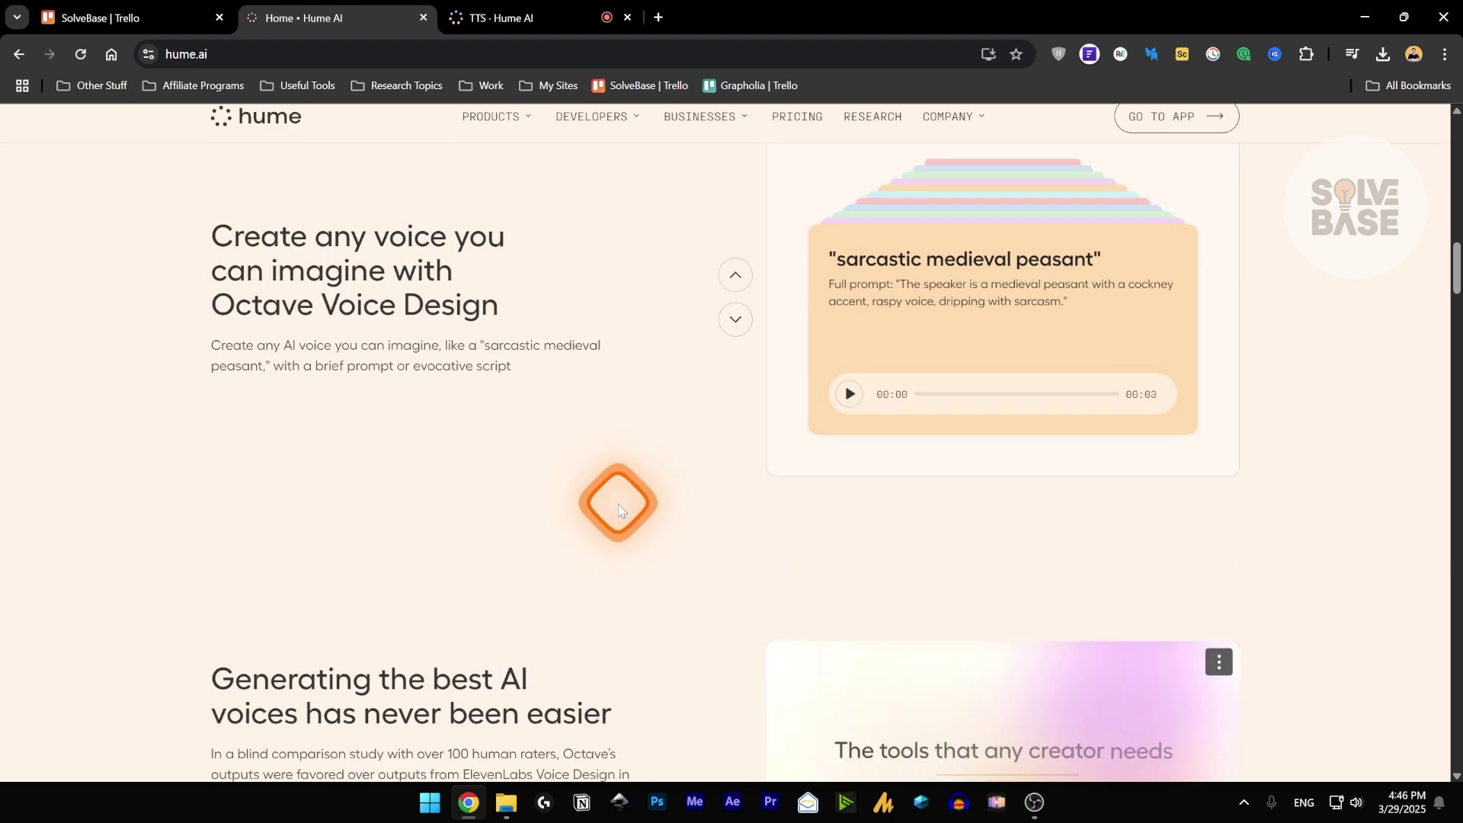
scroll(620, 509, "down", 2)
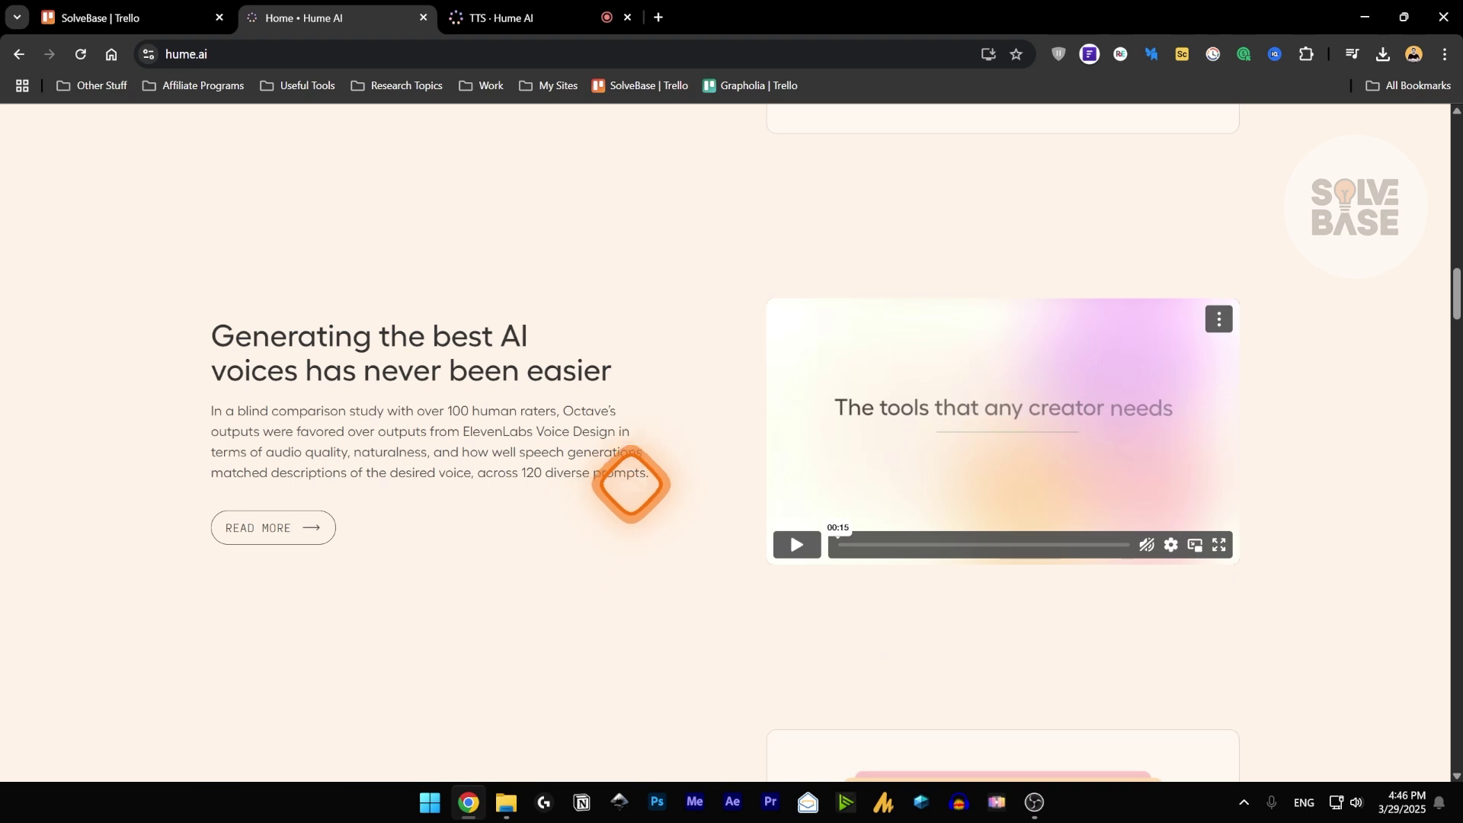
scroll(630, 483, "down", 3)
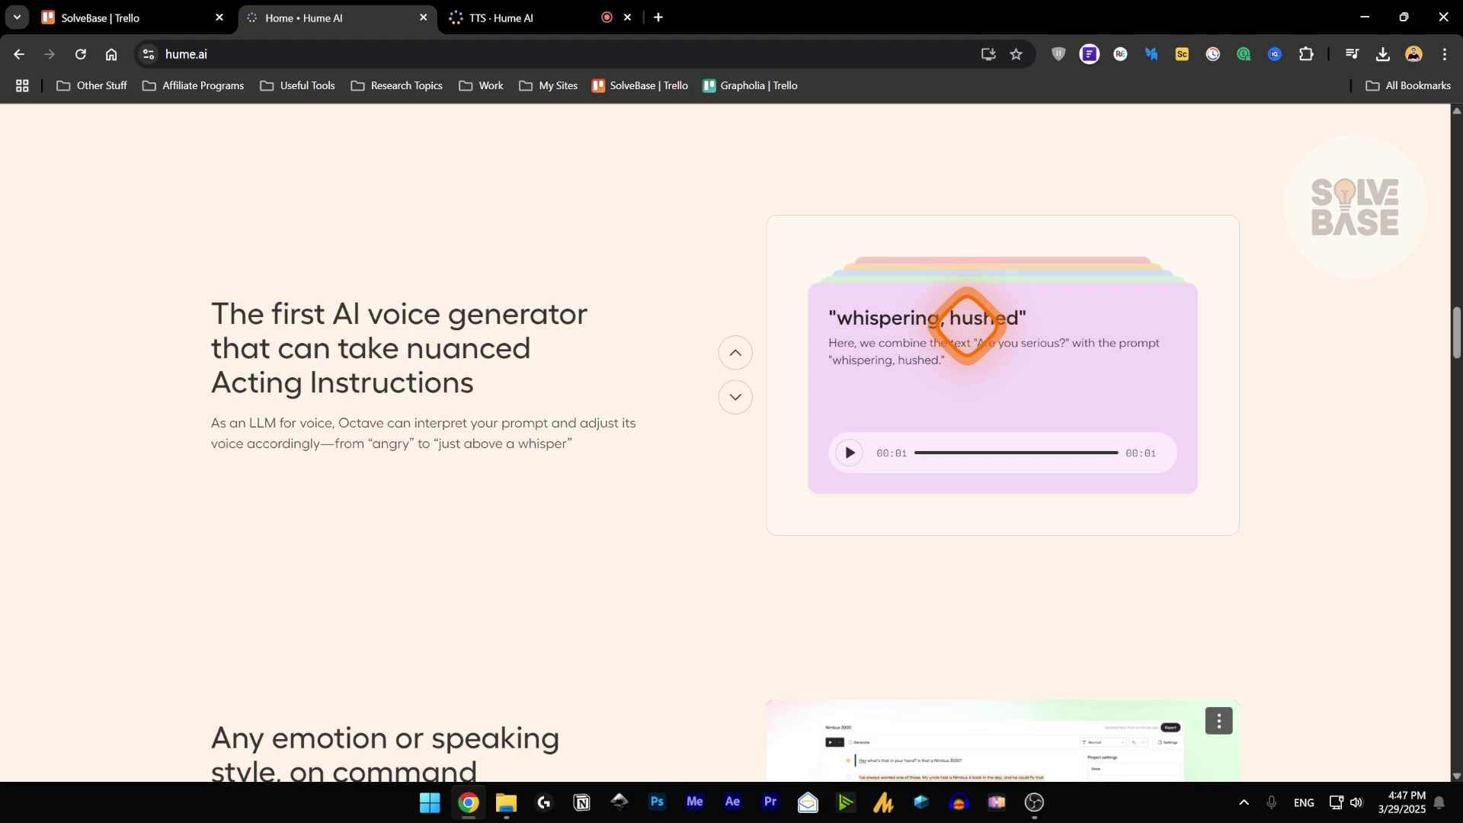
left_click(848, 452)
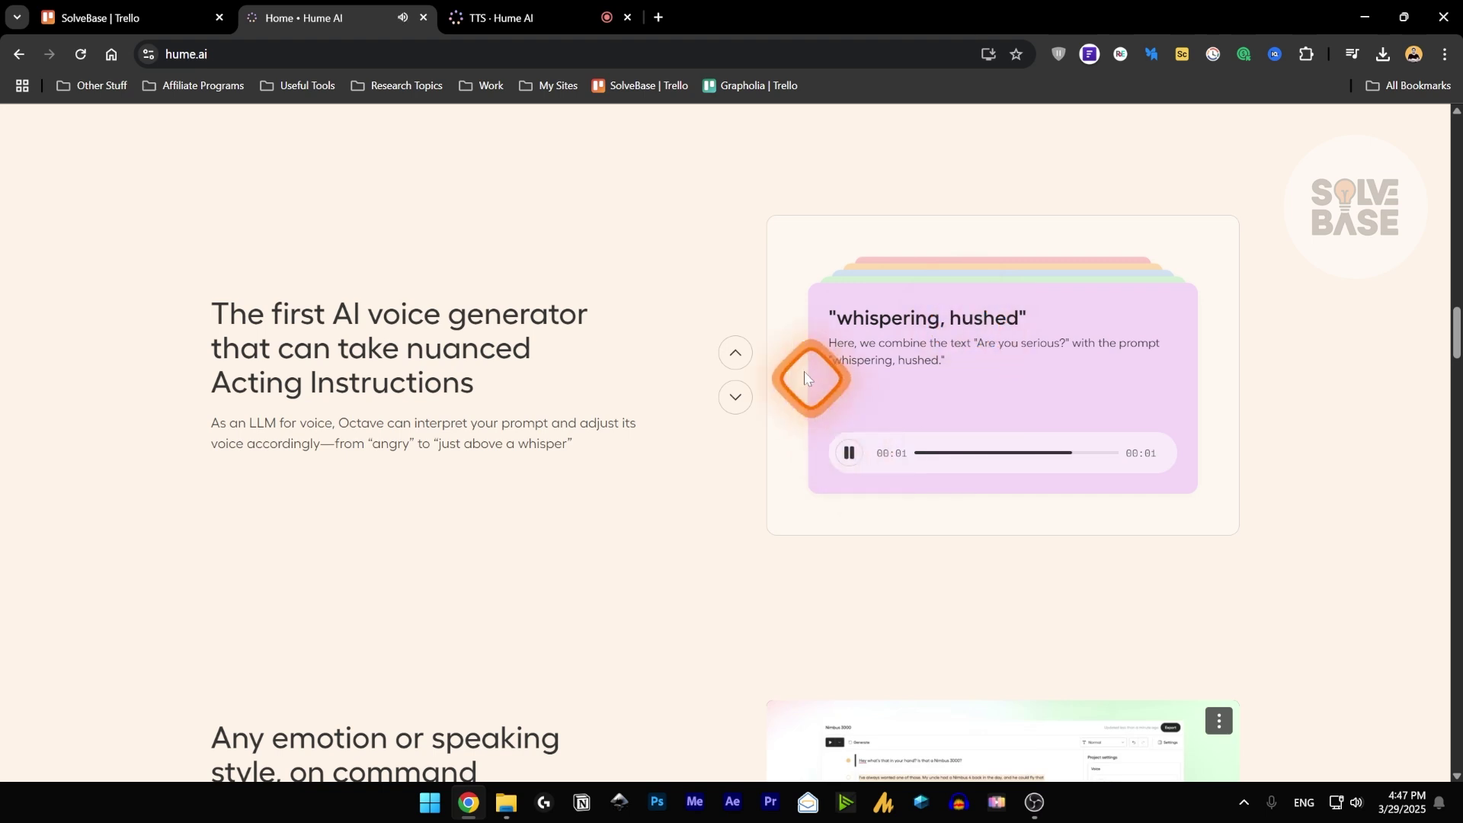
left_click(735, 352)
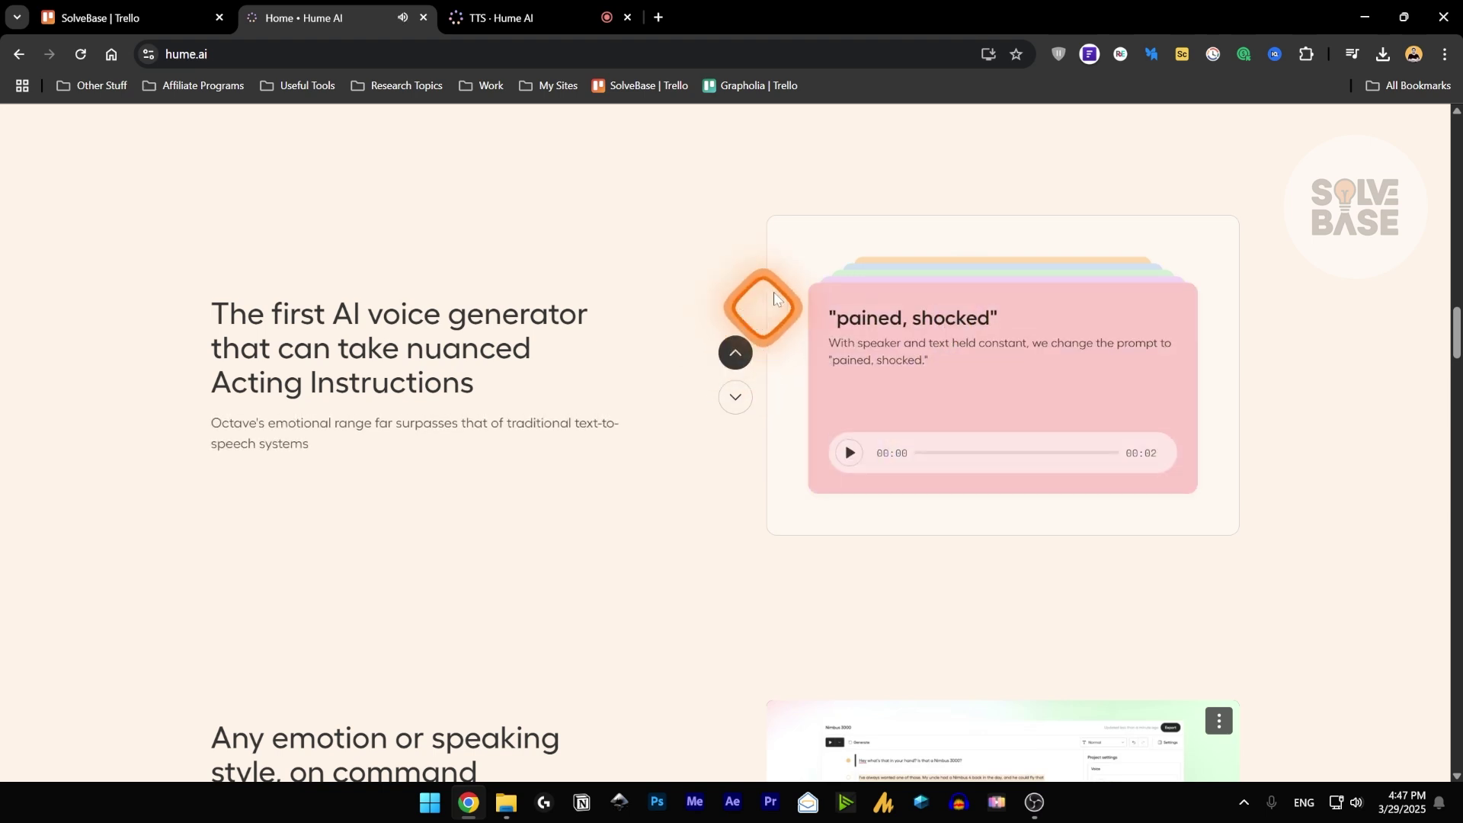
left_click(849, 453)
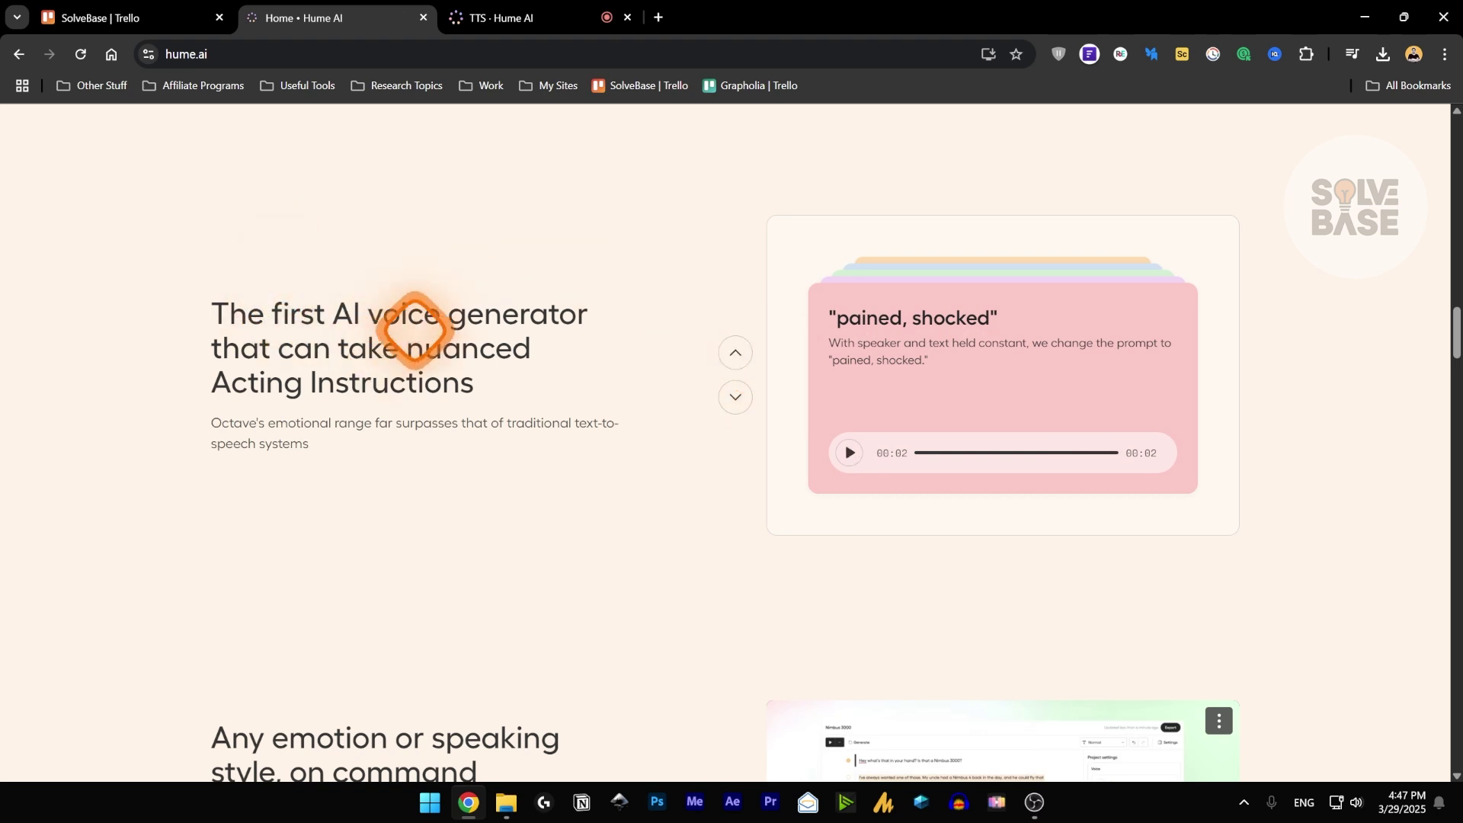
scroll(523, 418, "down", 6)
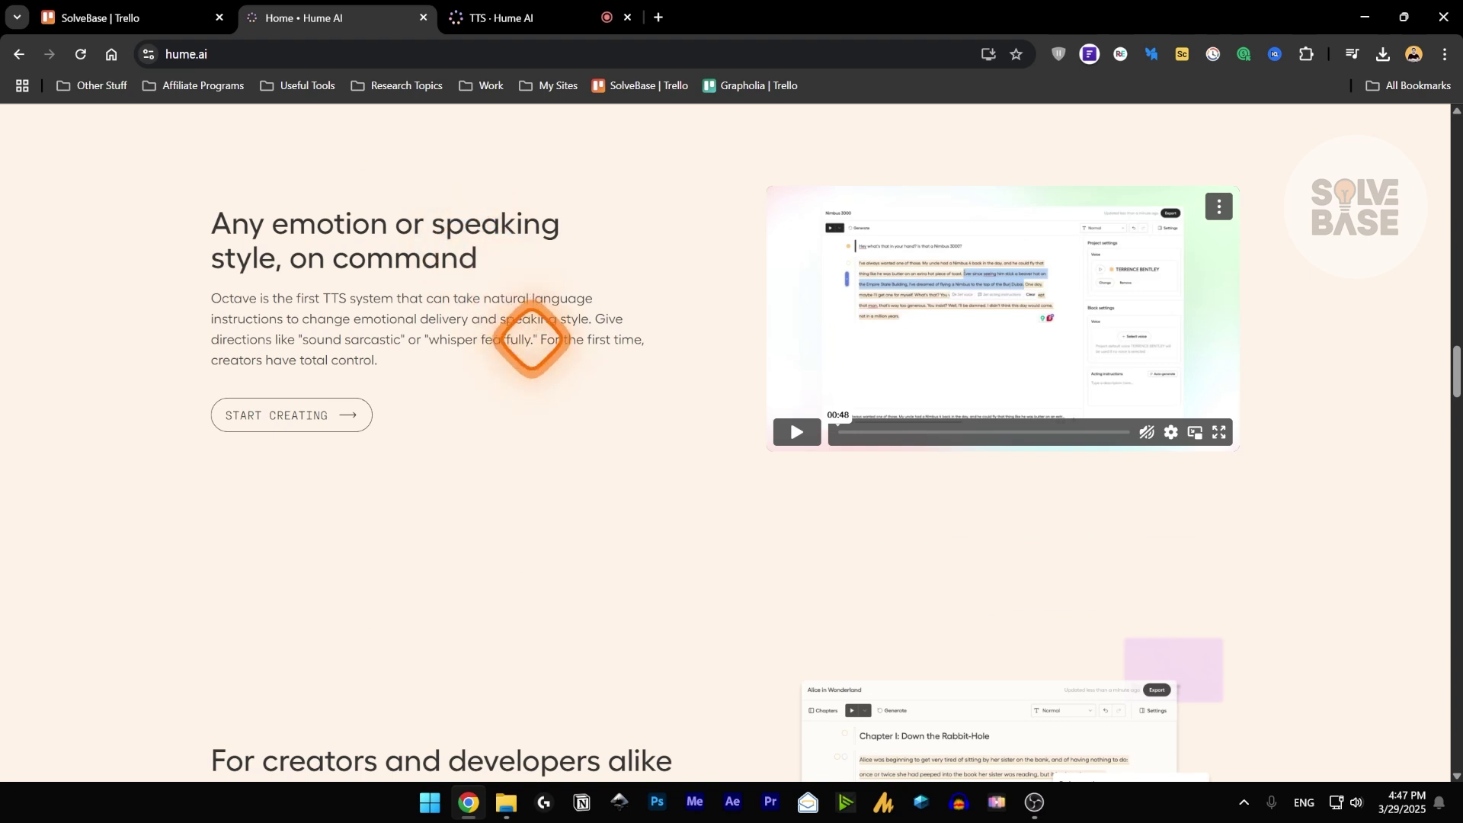
scroll(558, 360, "down", 5)
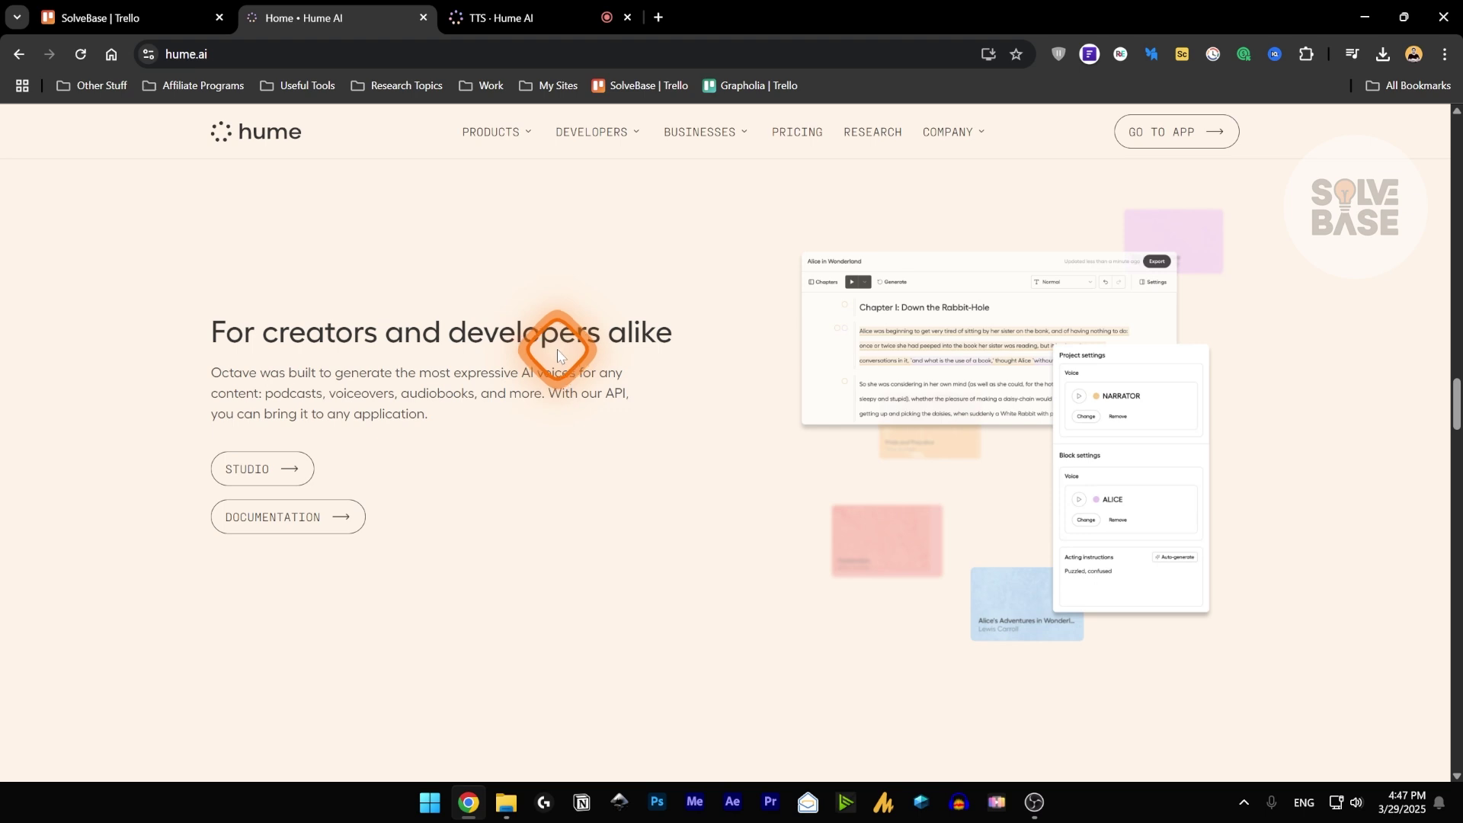
scroll(838, 275, "up", 20)
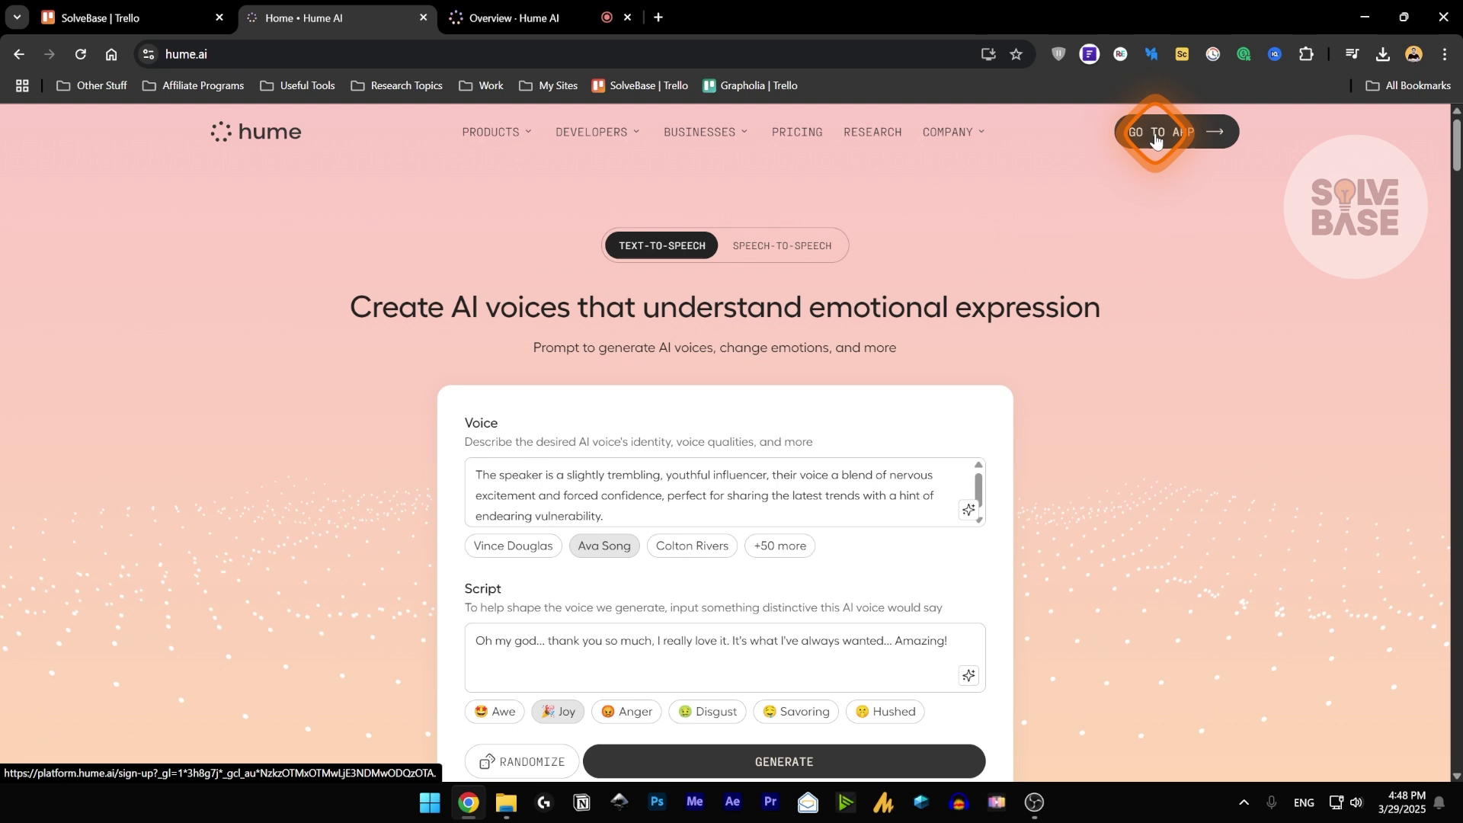
- Go to the platform app and reach the Text-to-Speech Playground via the sidebar's Projects section
left_click(491, 17)
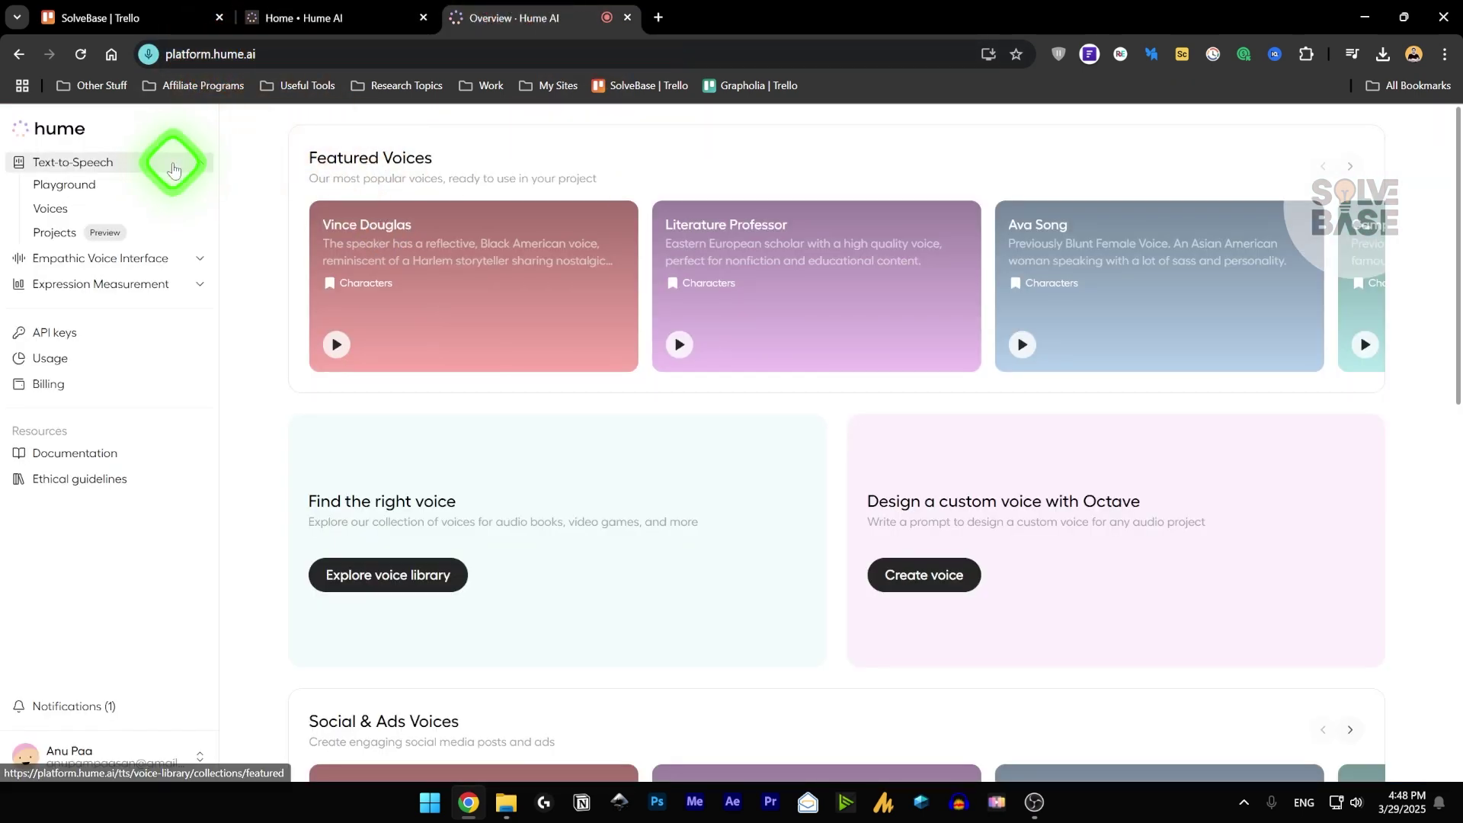
left_click(176, 164)
left_click(122, 162)
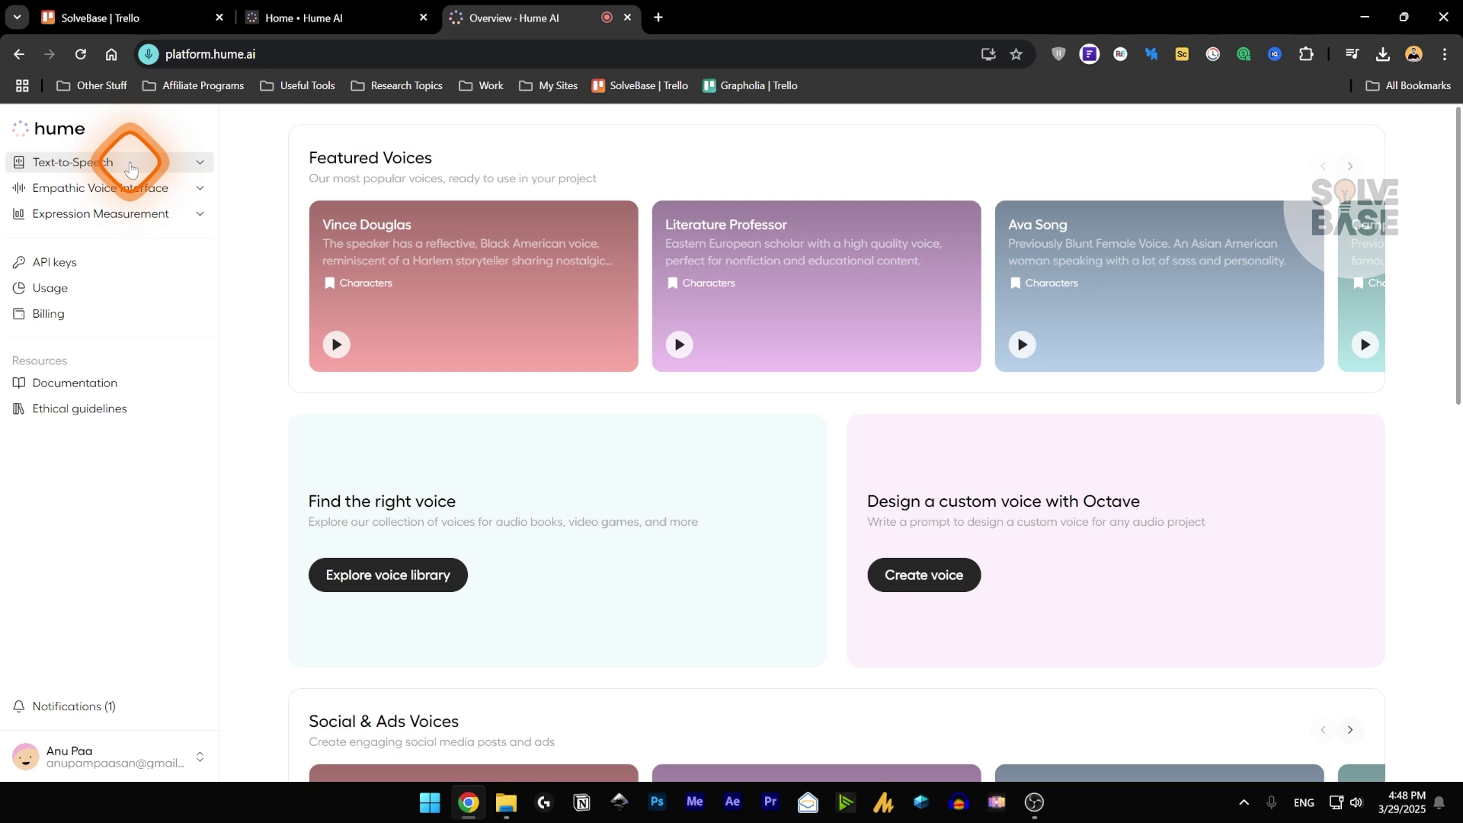
left_click(61, 194)
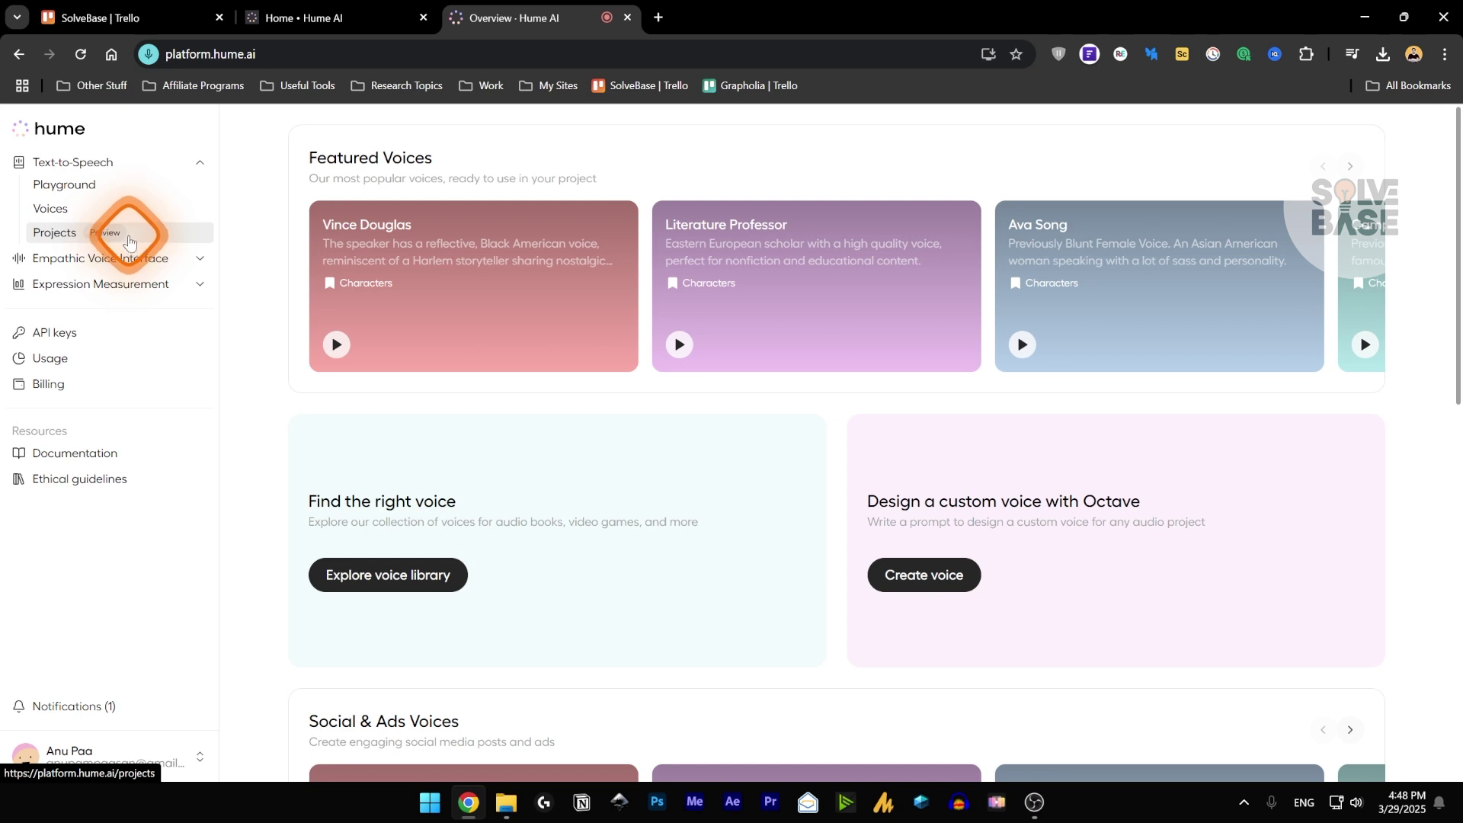
left_click(101, 236)
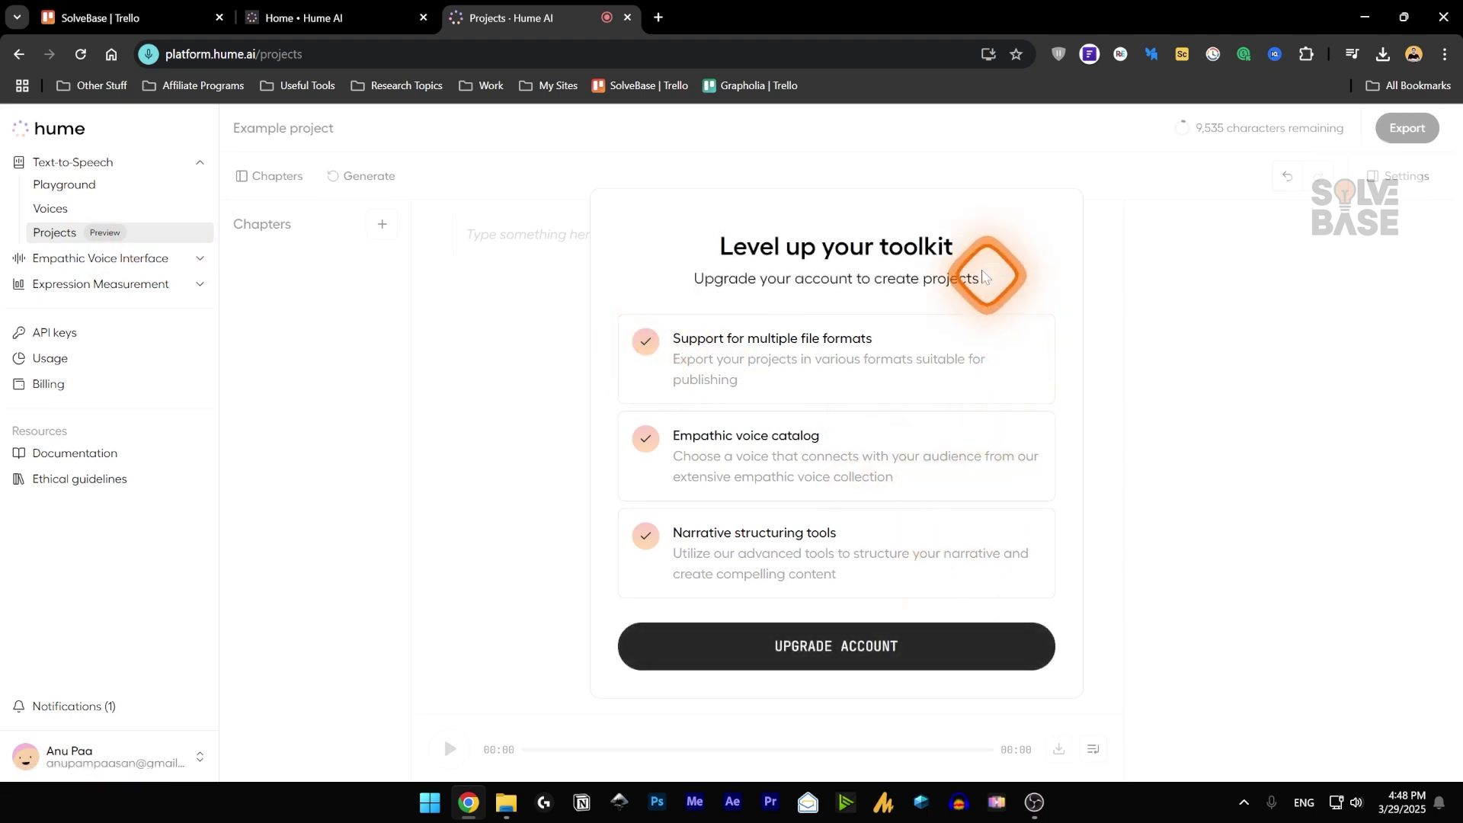
left_click(64, 184)
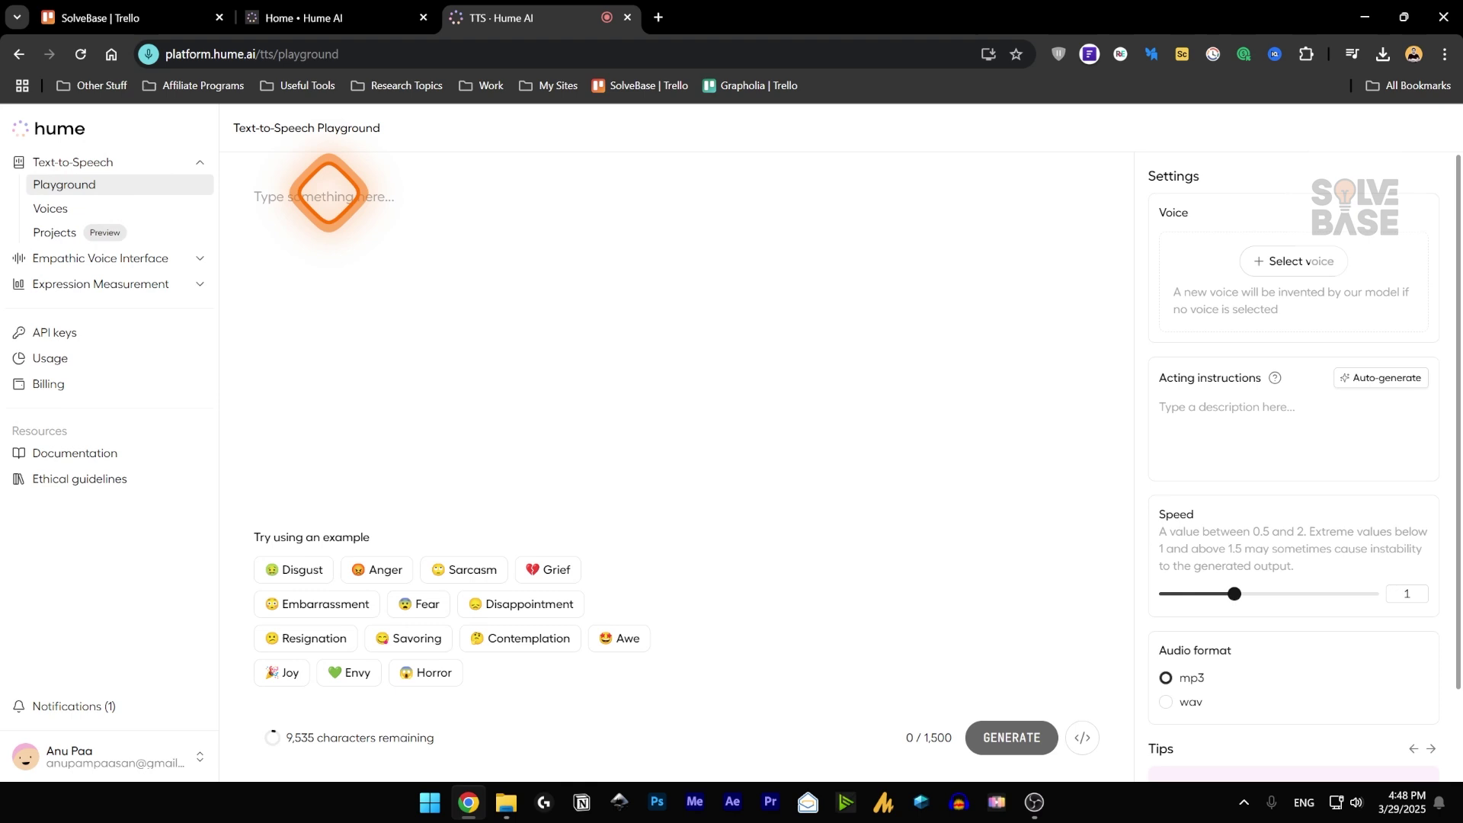
- Paste 'Hello this is me' into the script
left_click(302, 193)
type("Hello this is me")
left_click(1220, 266)
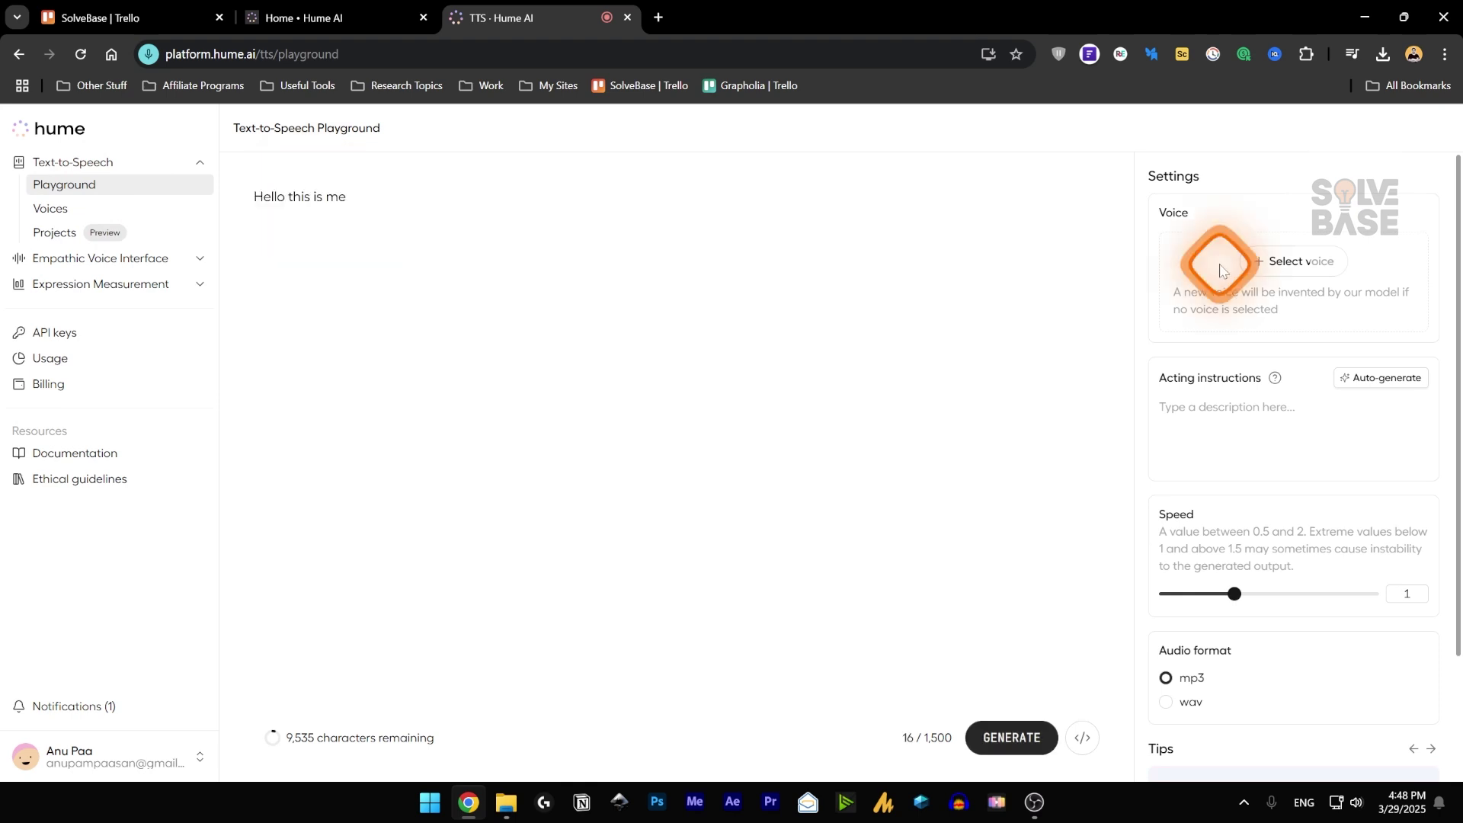
- Preview Male English Actor, Vince Douglas, Booming American Narrator, Colton Rivers and Ava Song
left_click(1300, 262)
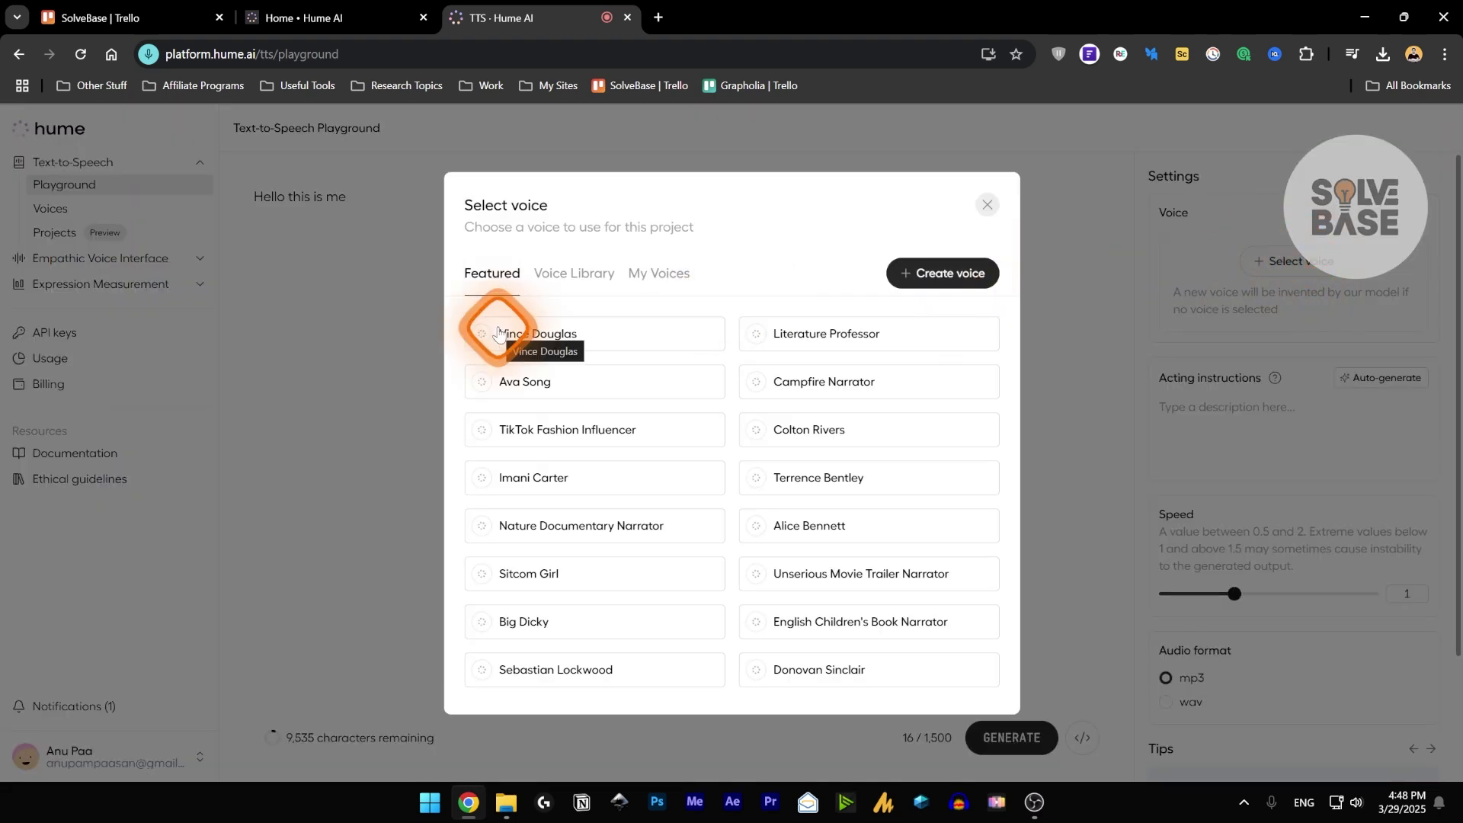
left_click(557, 278)
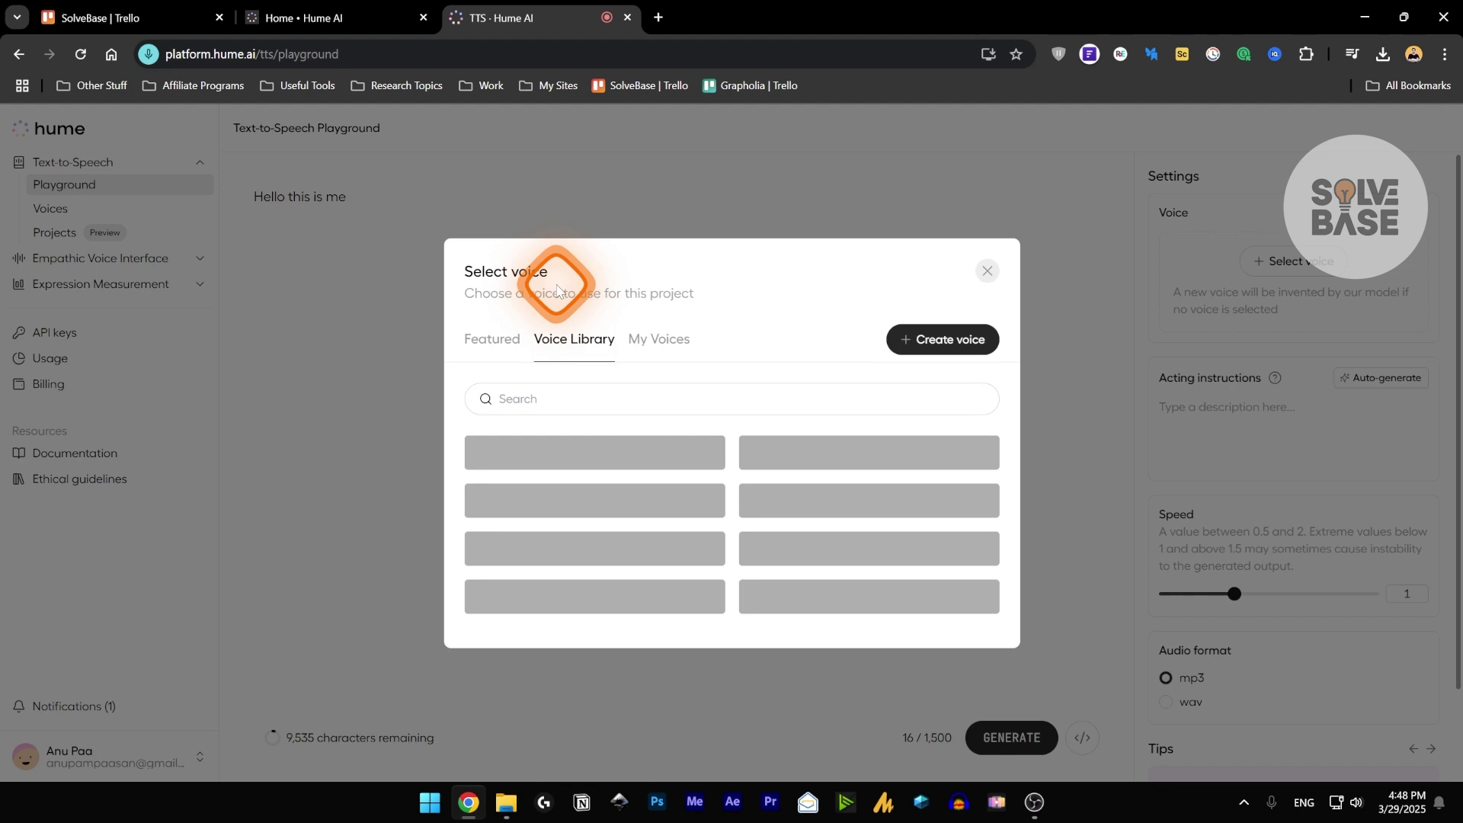
left_click(758, 436)
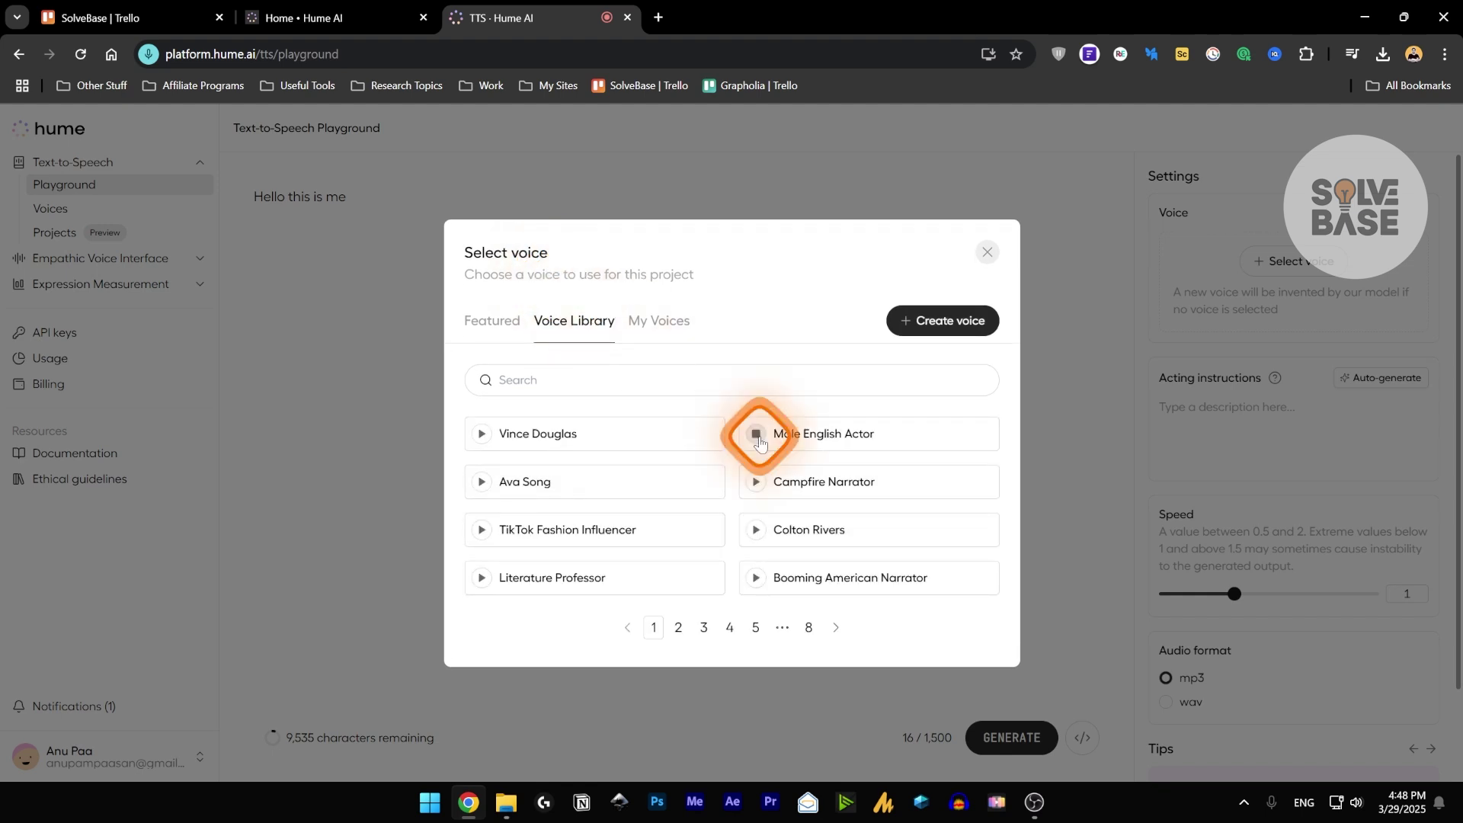
left_click(483, 435)
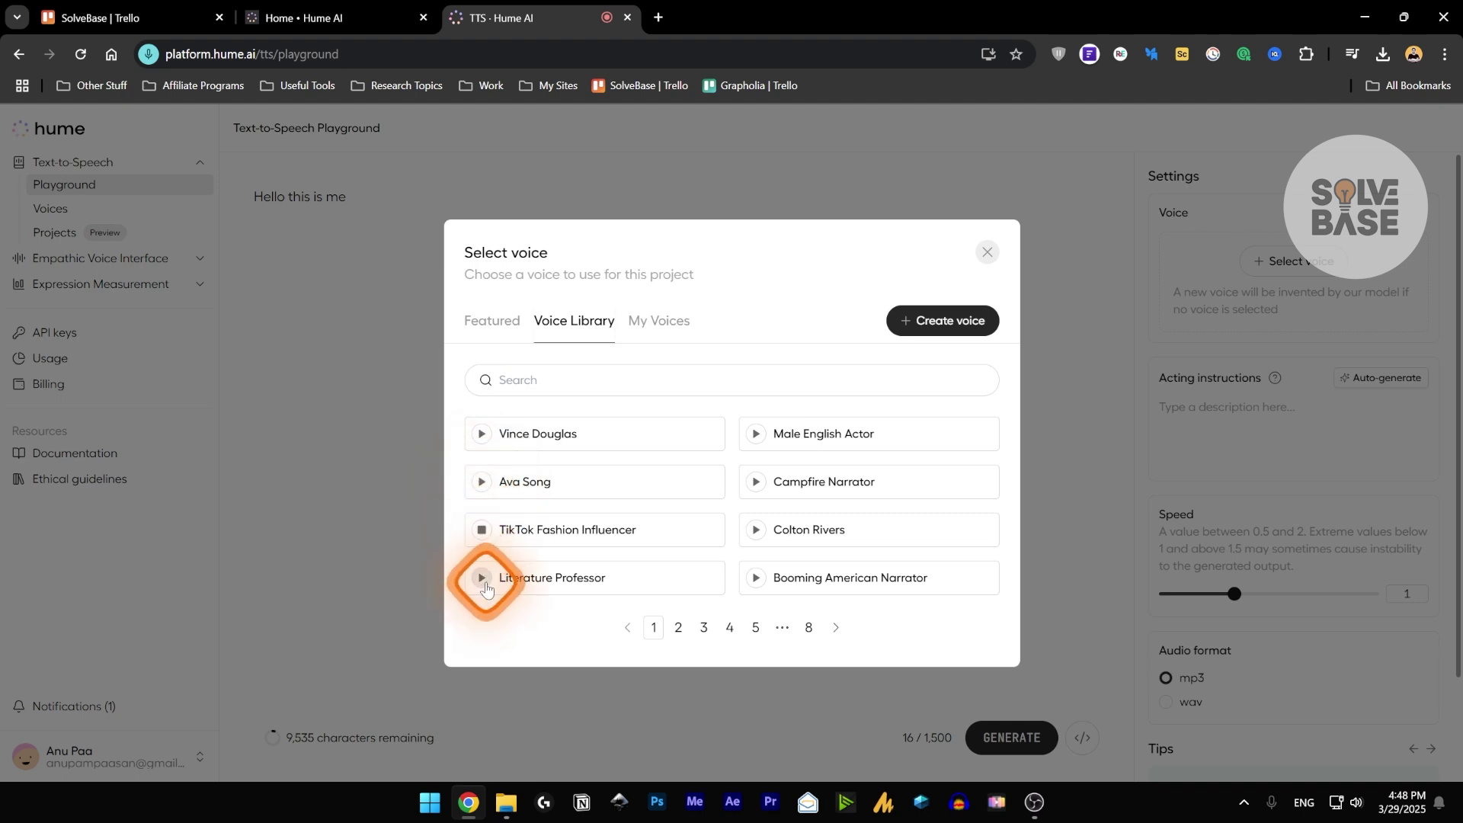
left_click(753, 579)
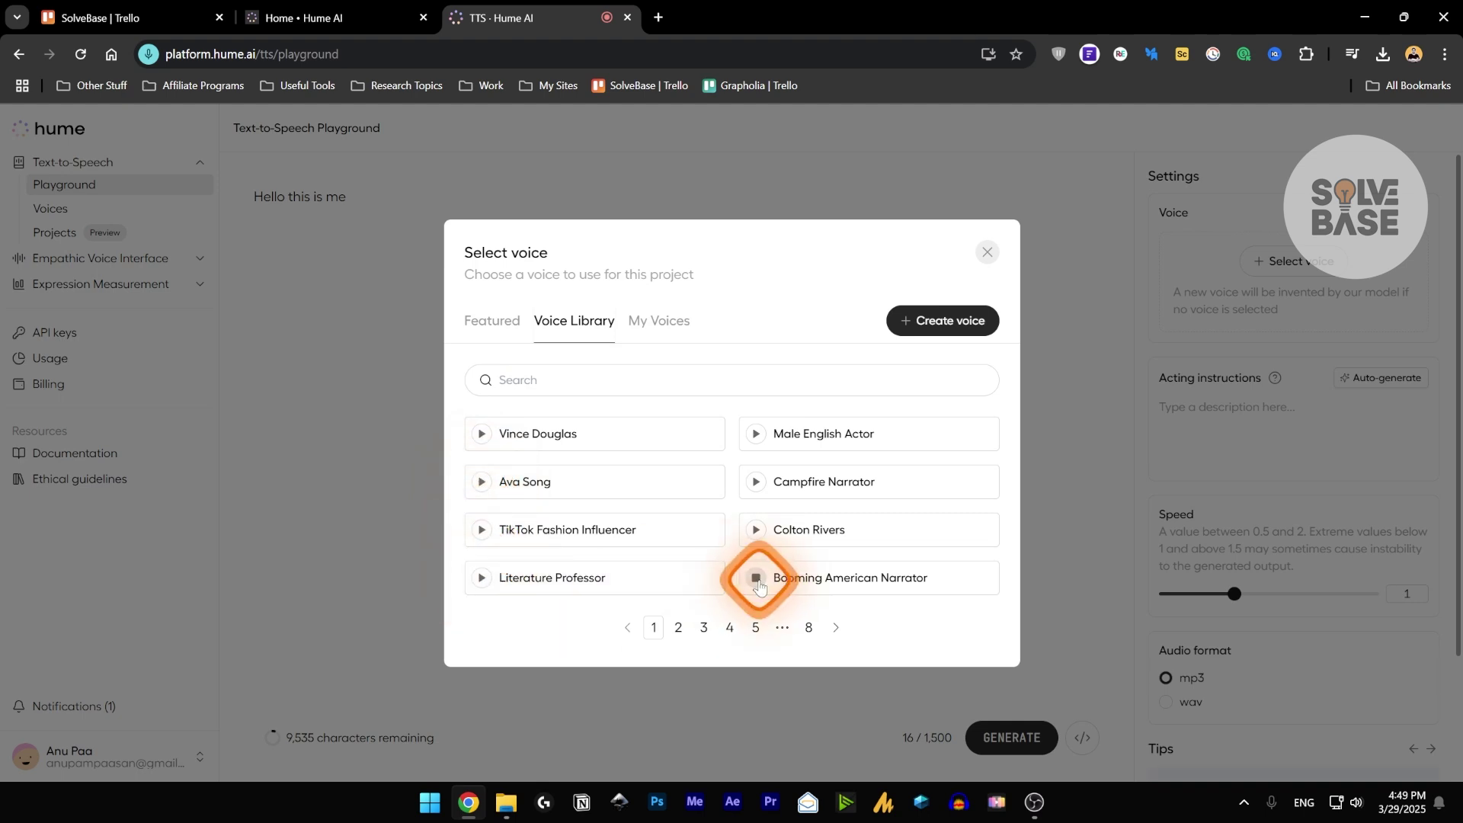
left_click(754, 531)
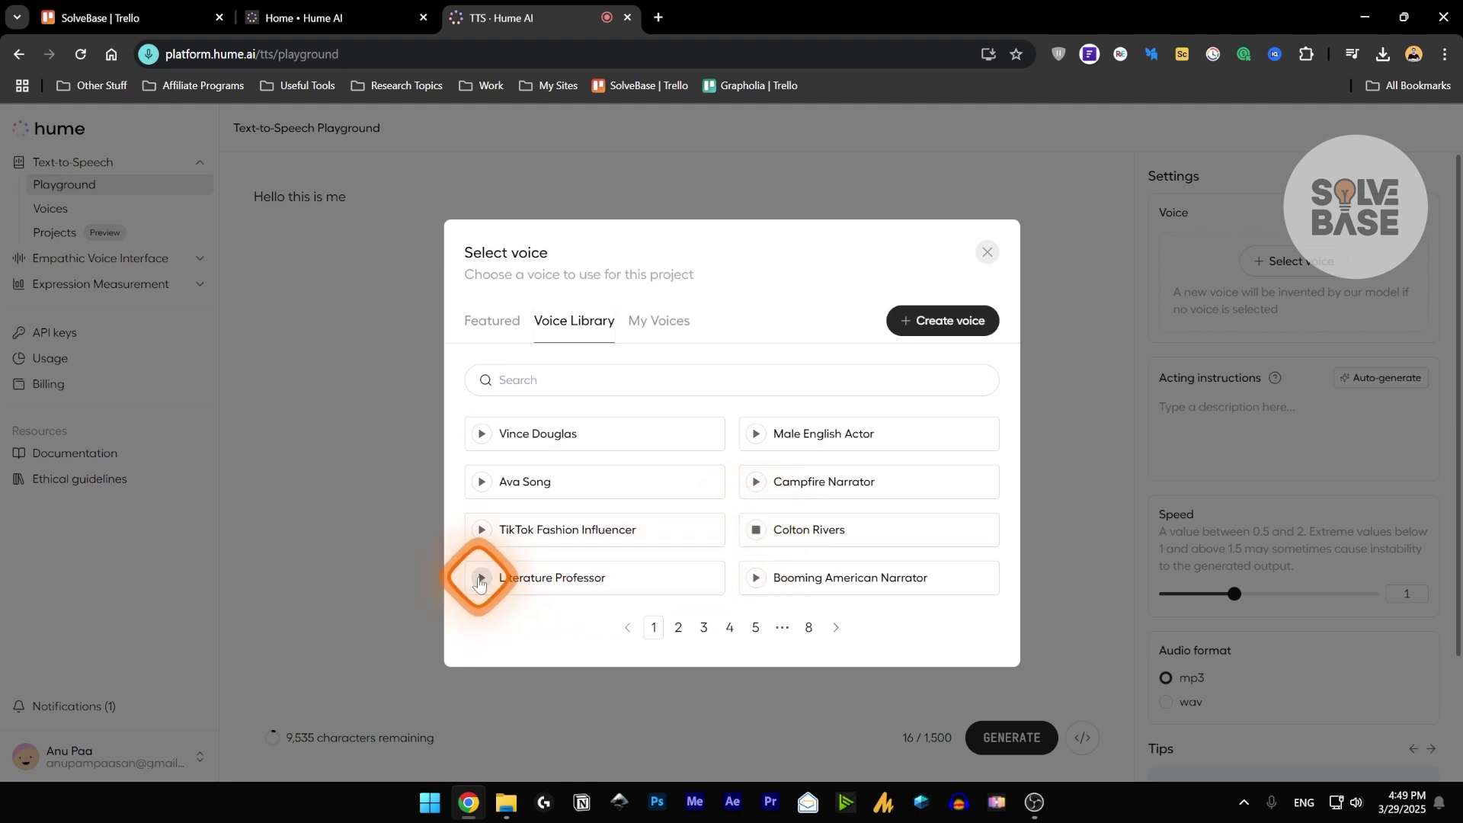
left_click(481, 482)
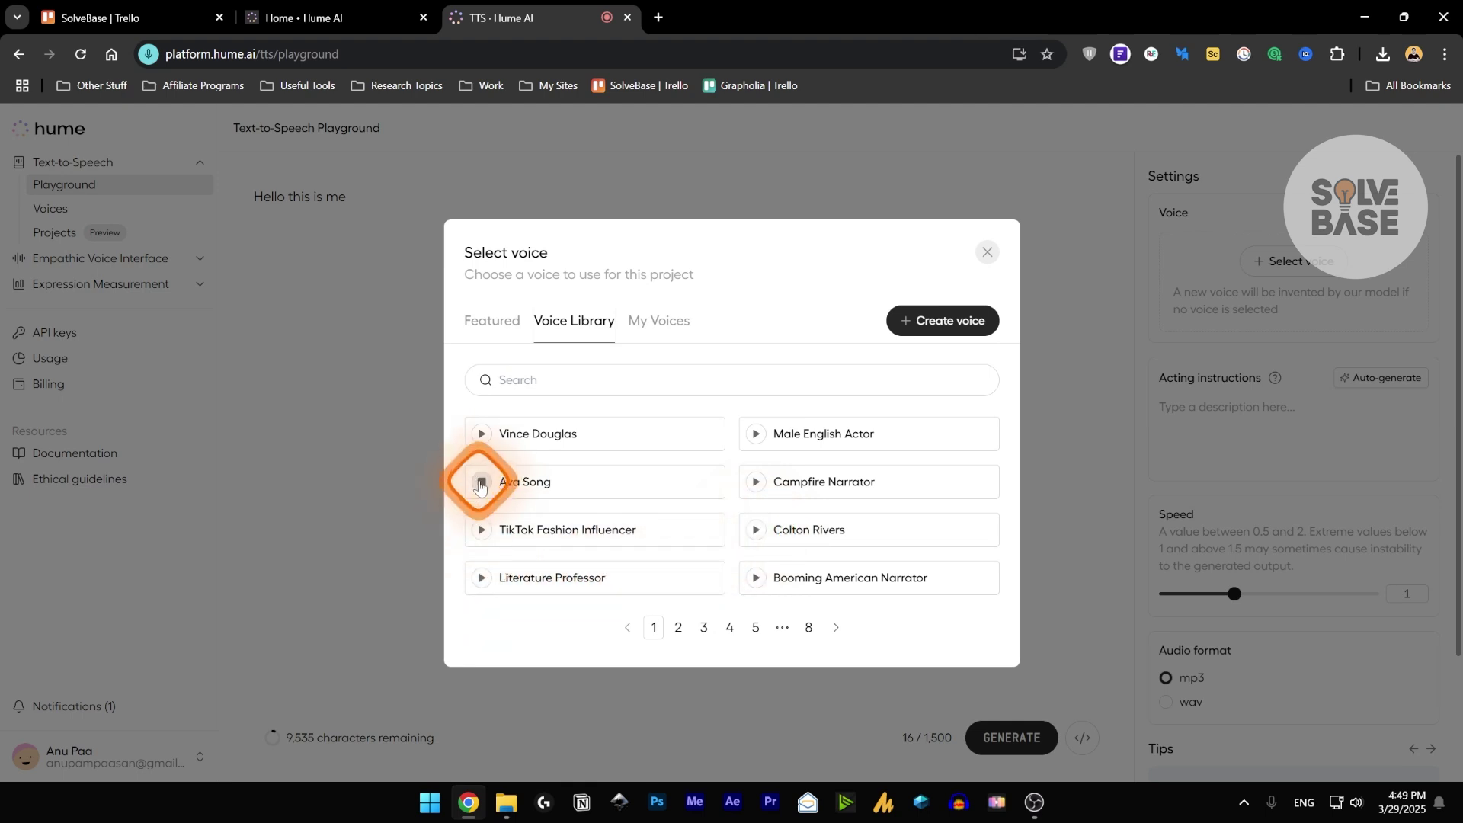
- Check the featured voices, then preview the saved Test New Yorker Accent in My Voices
left_click(494, 323)
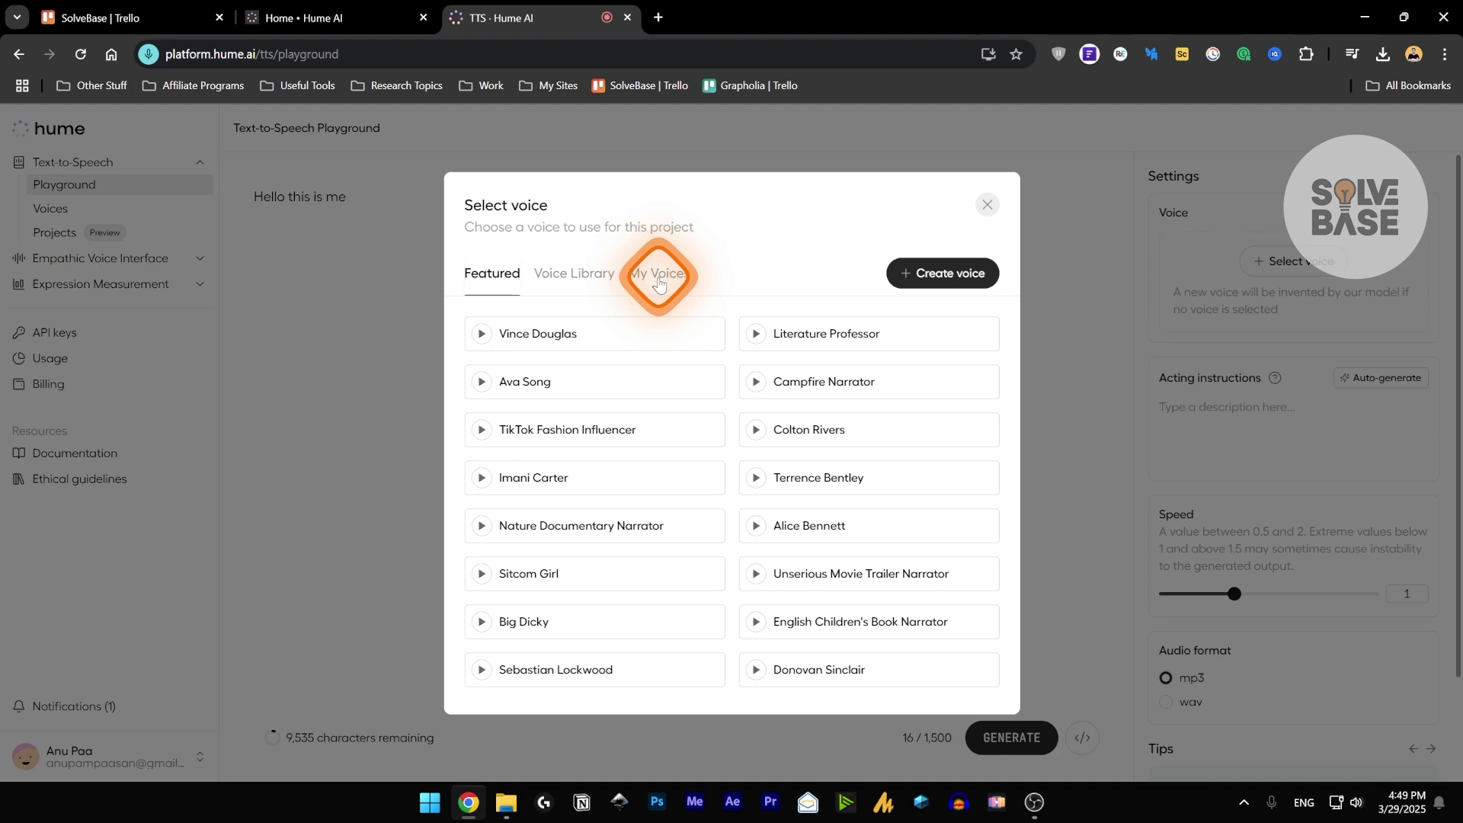
left_click(661, 284)
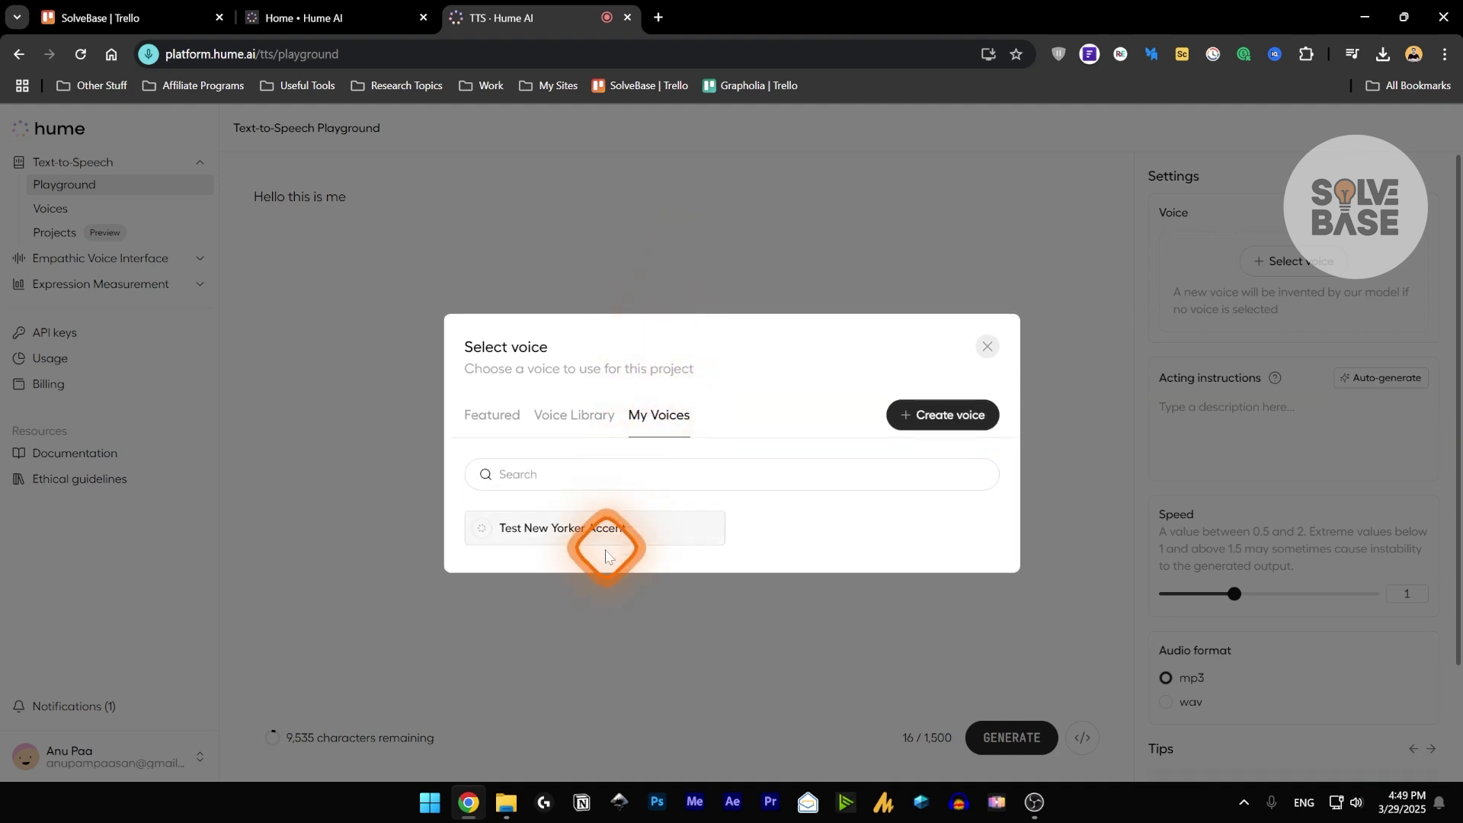
left_click(560, 539)
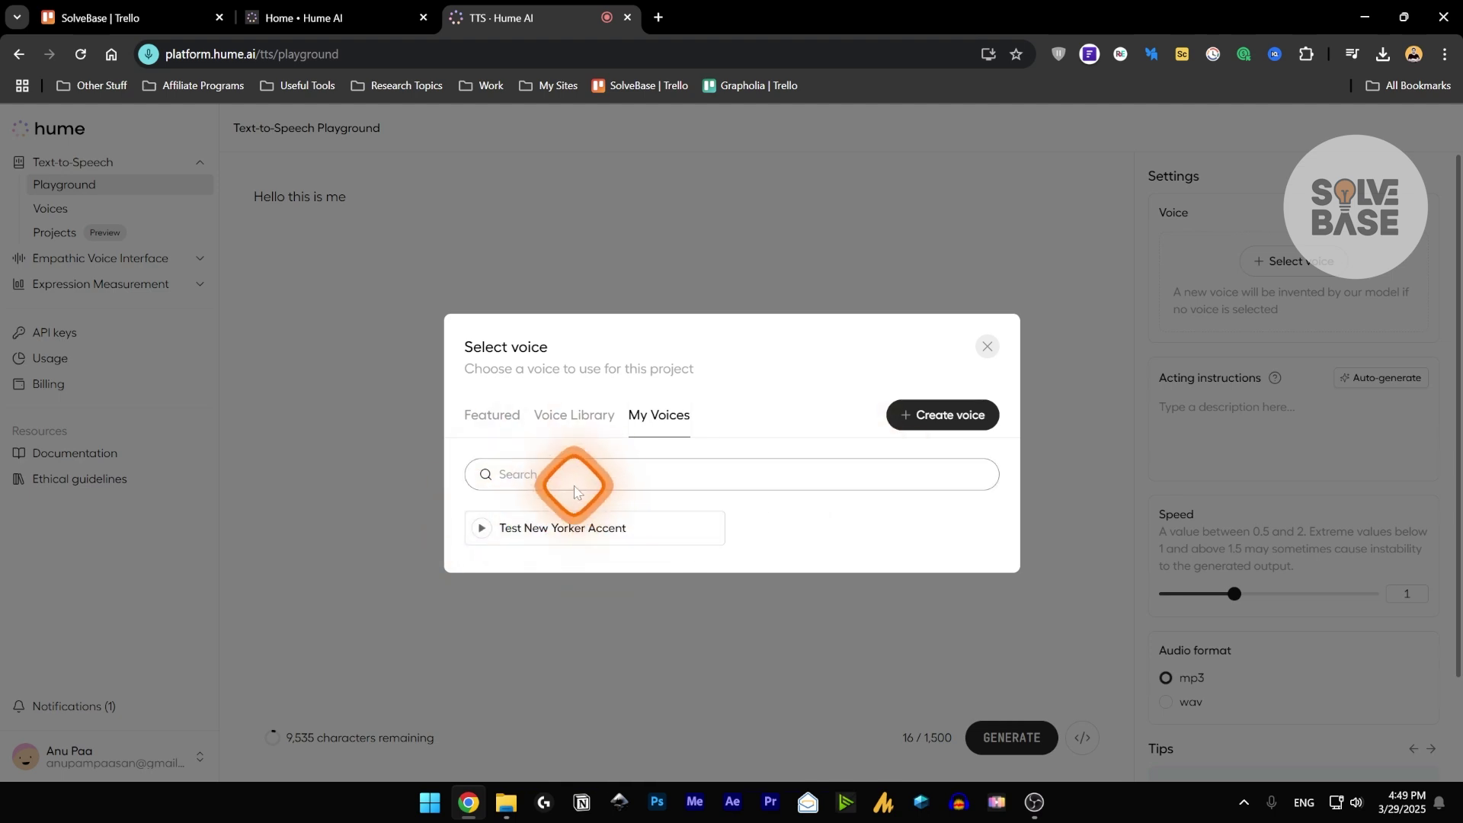
- Generate samples from a randomized voice description and choose Sample 2
left_click(947, 421)
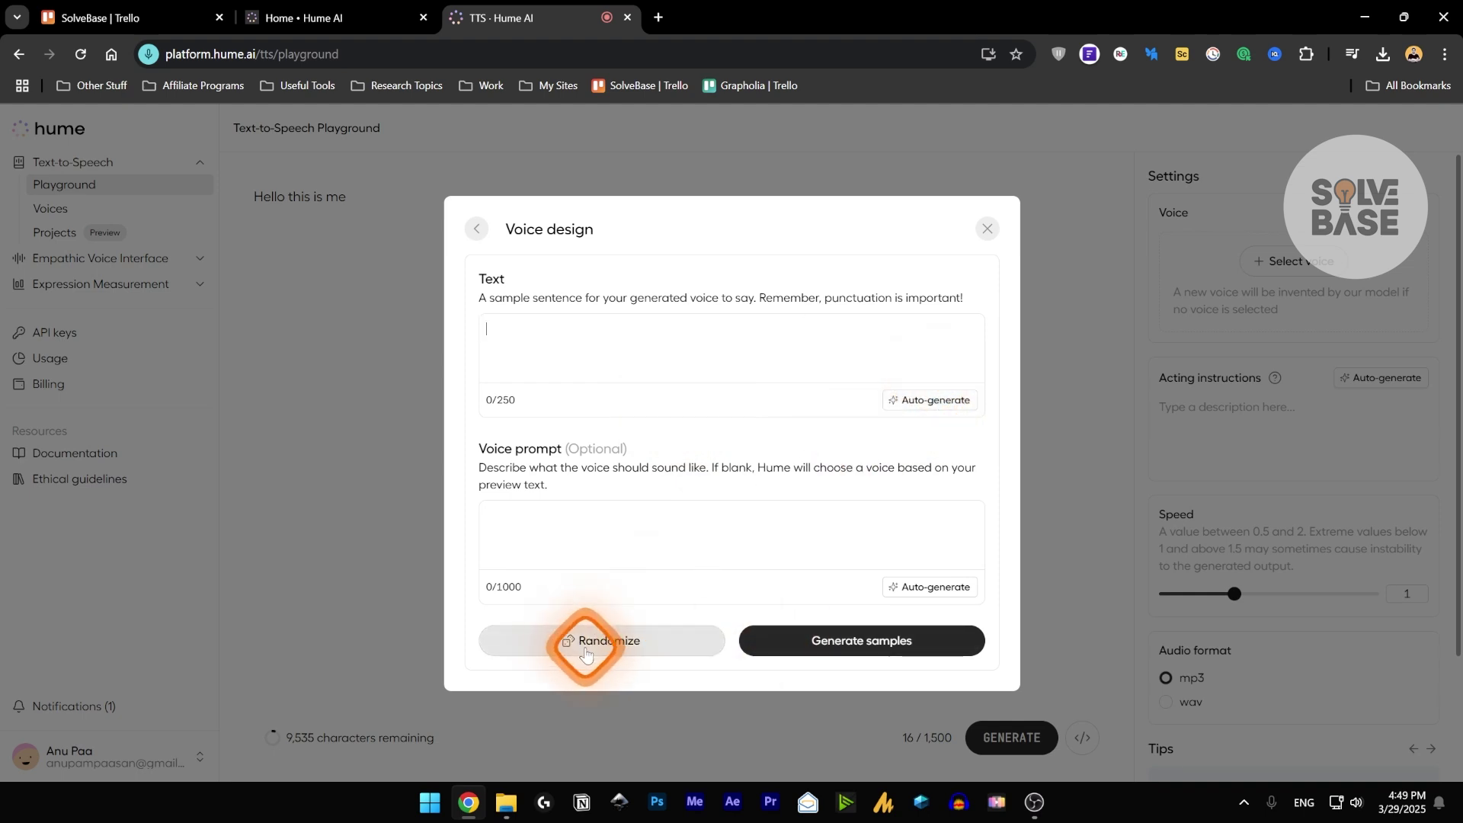
left_click(585, 649)
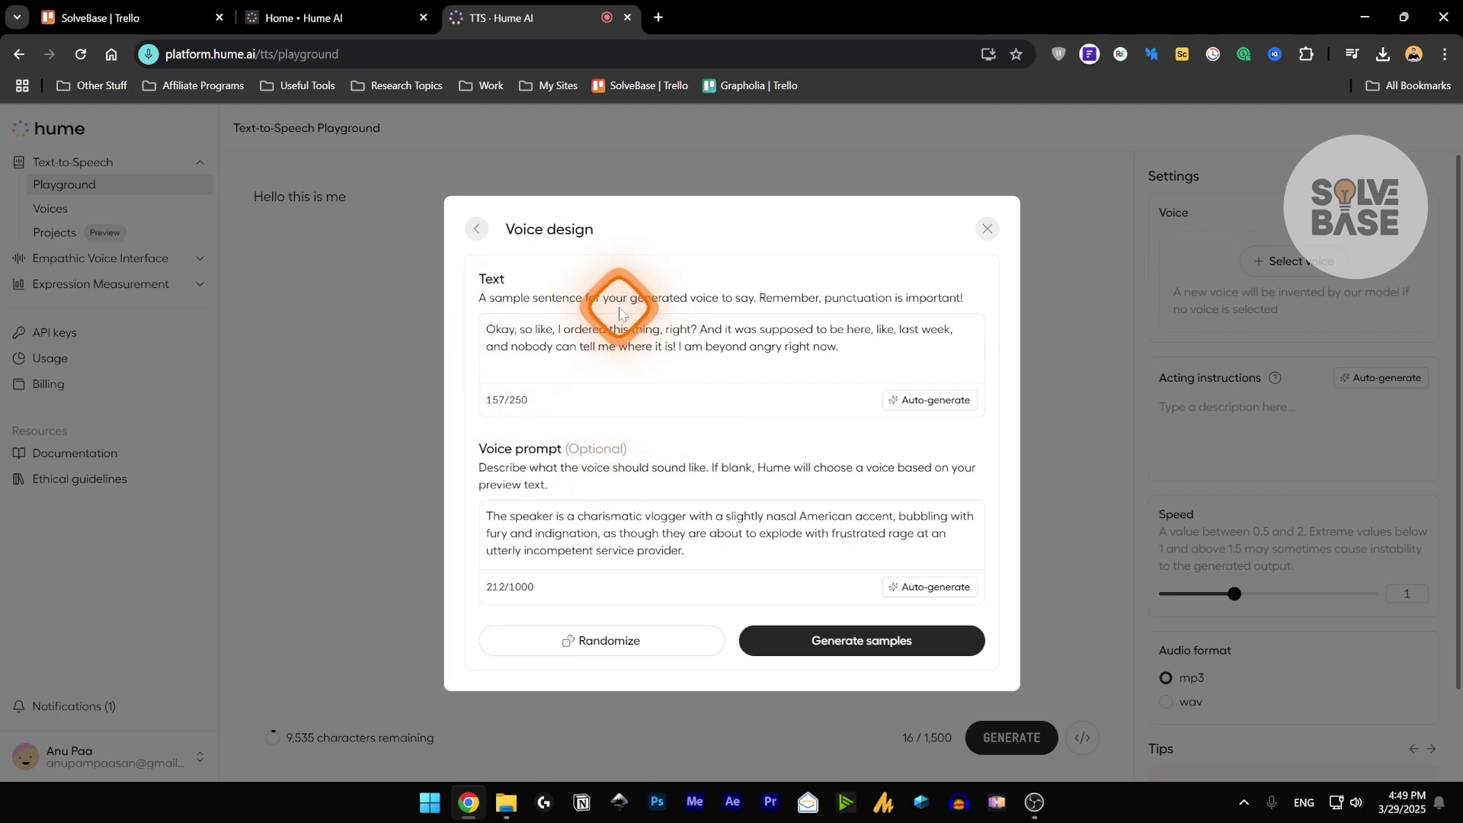
left_click(859, 653)
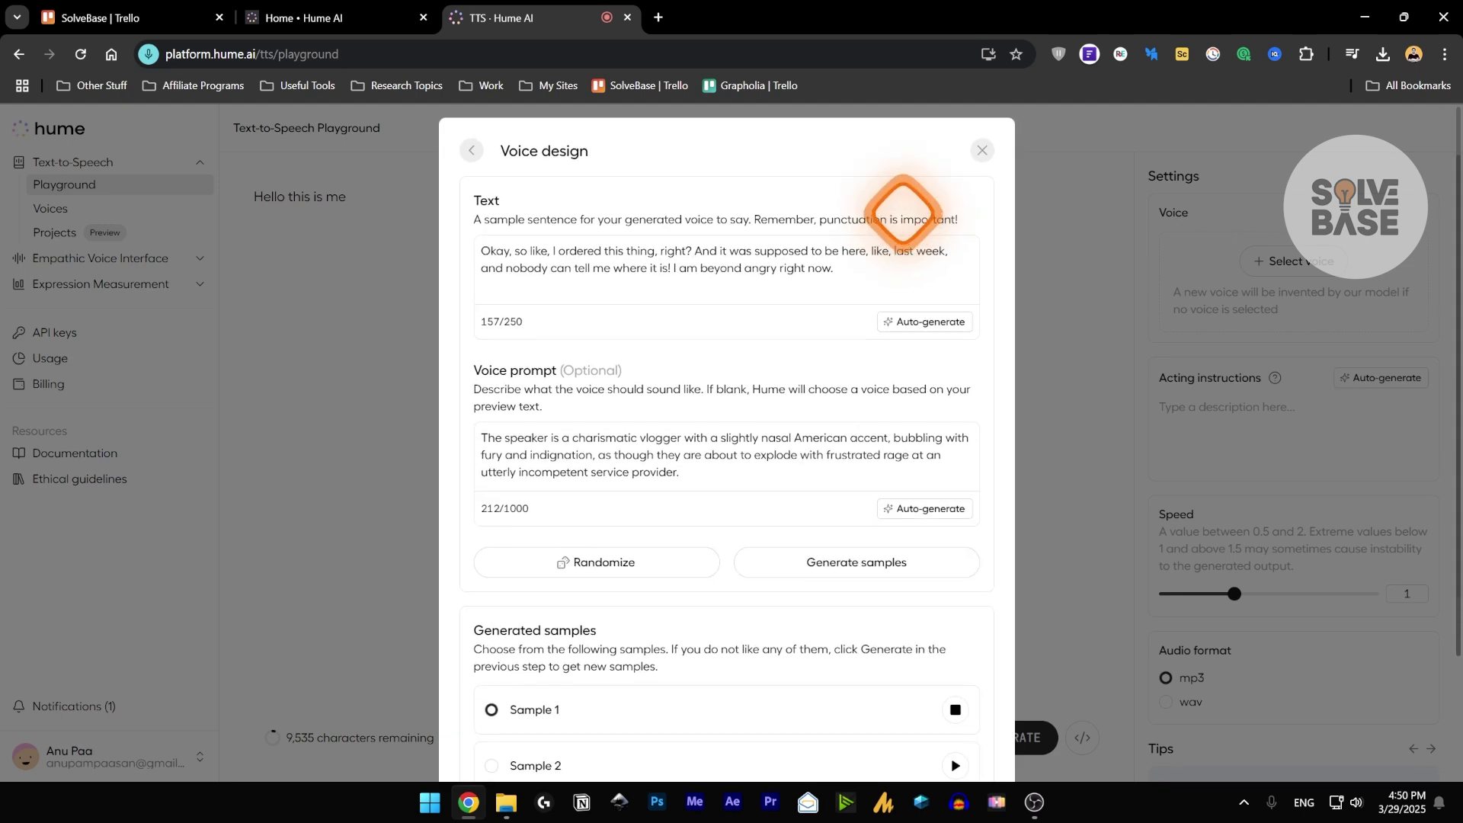
scroll(758, 384, "down", 3)
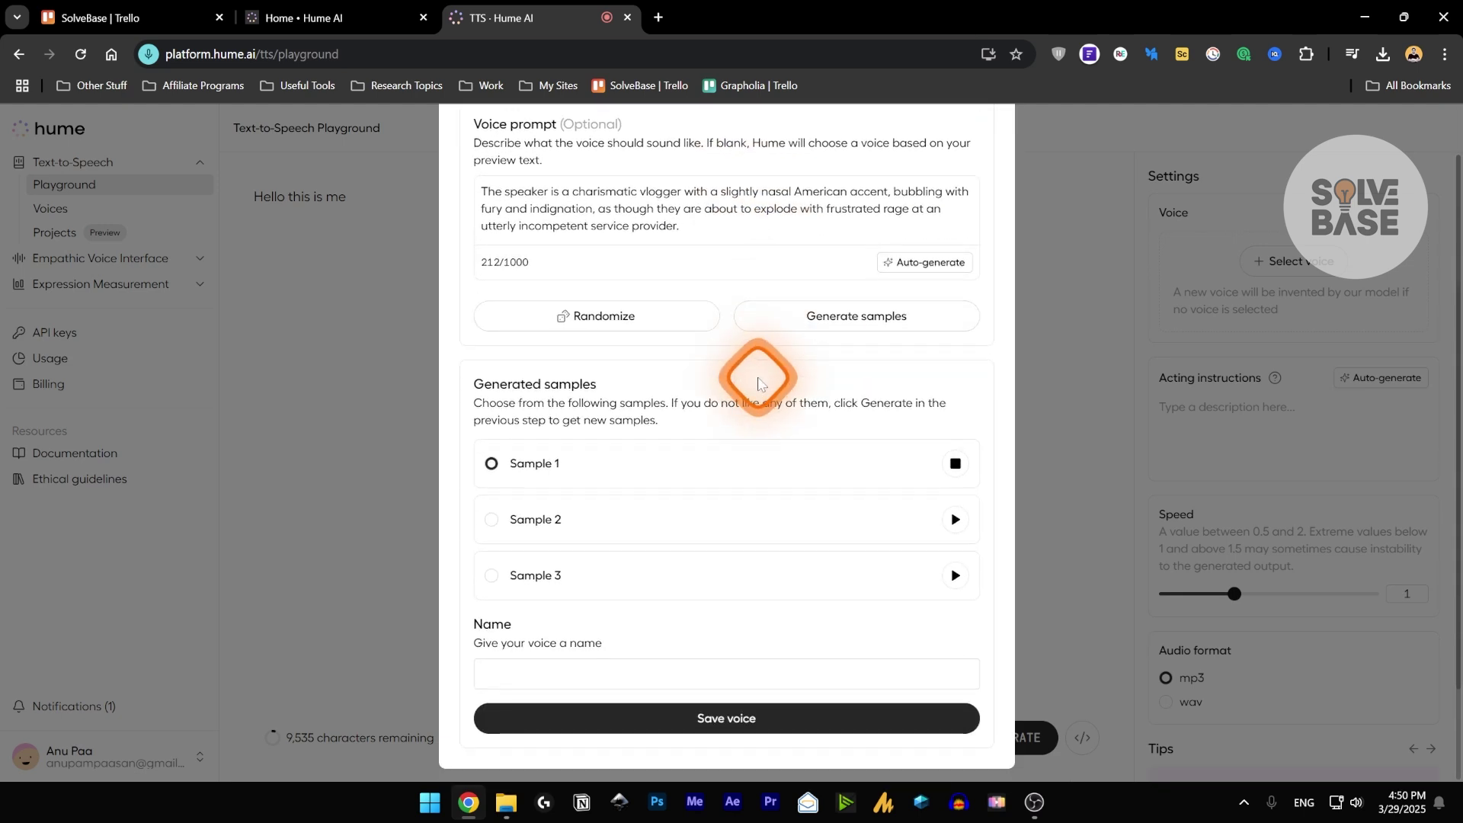
left_click(954, 465)
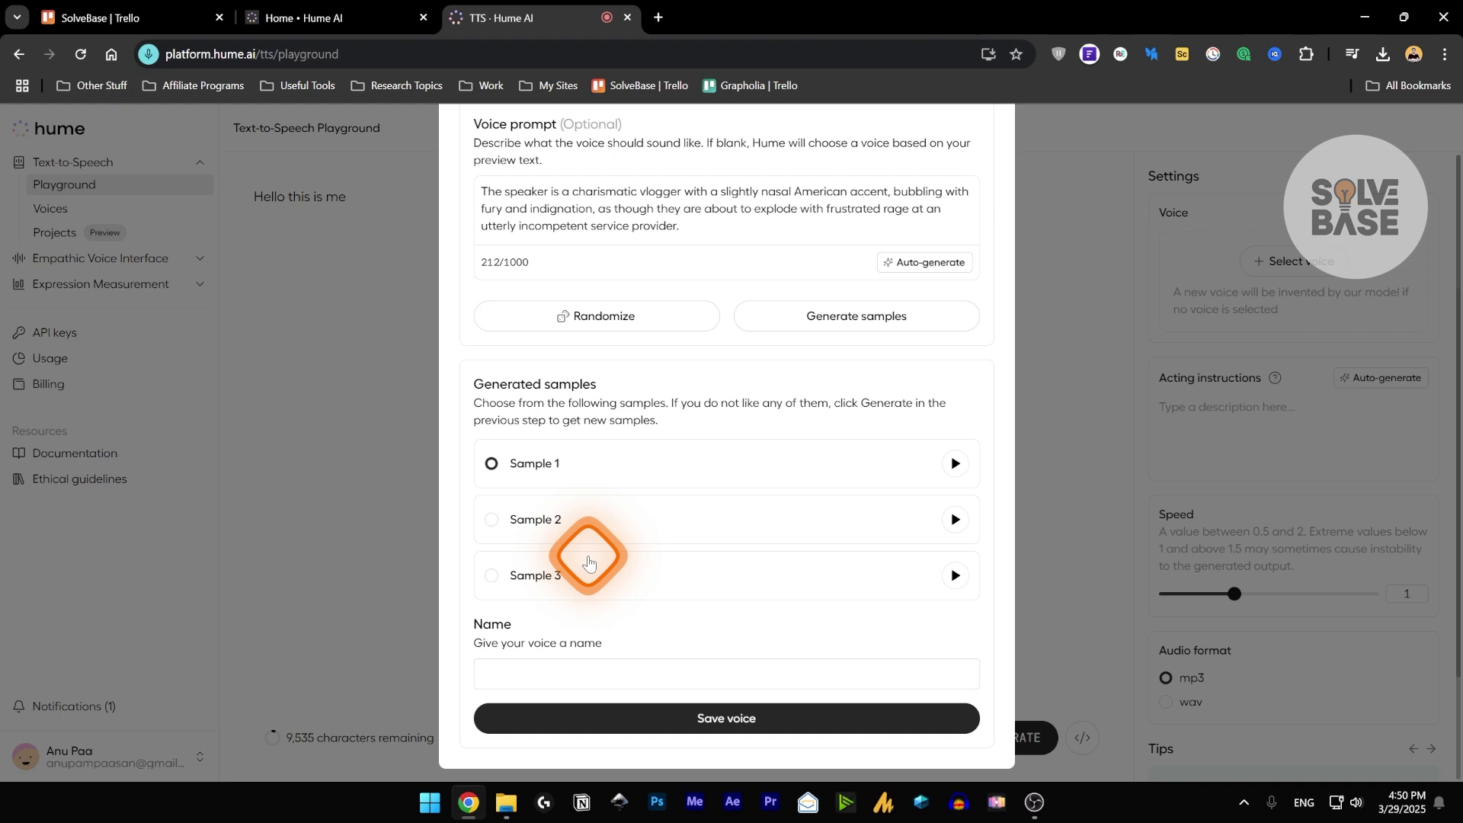
left_click(491, 518)
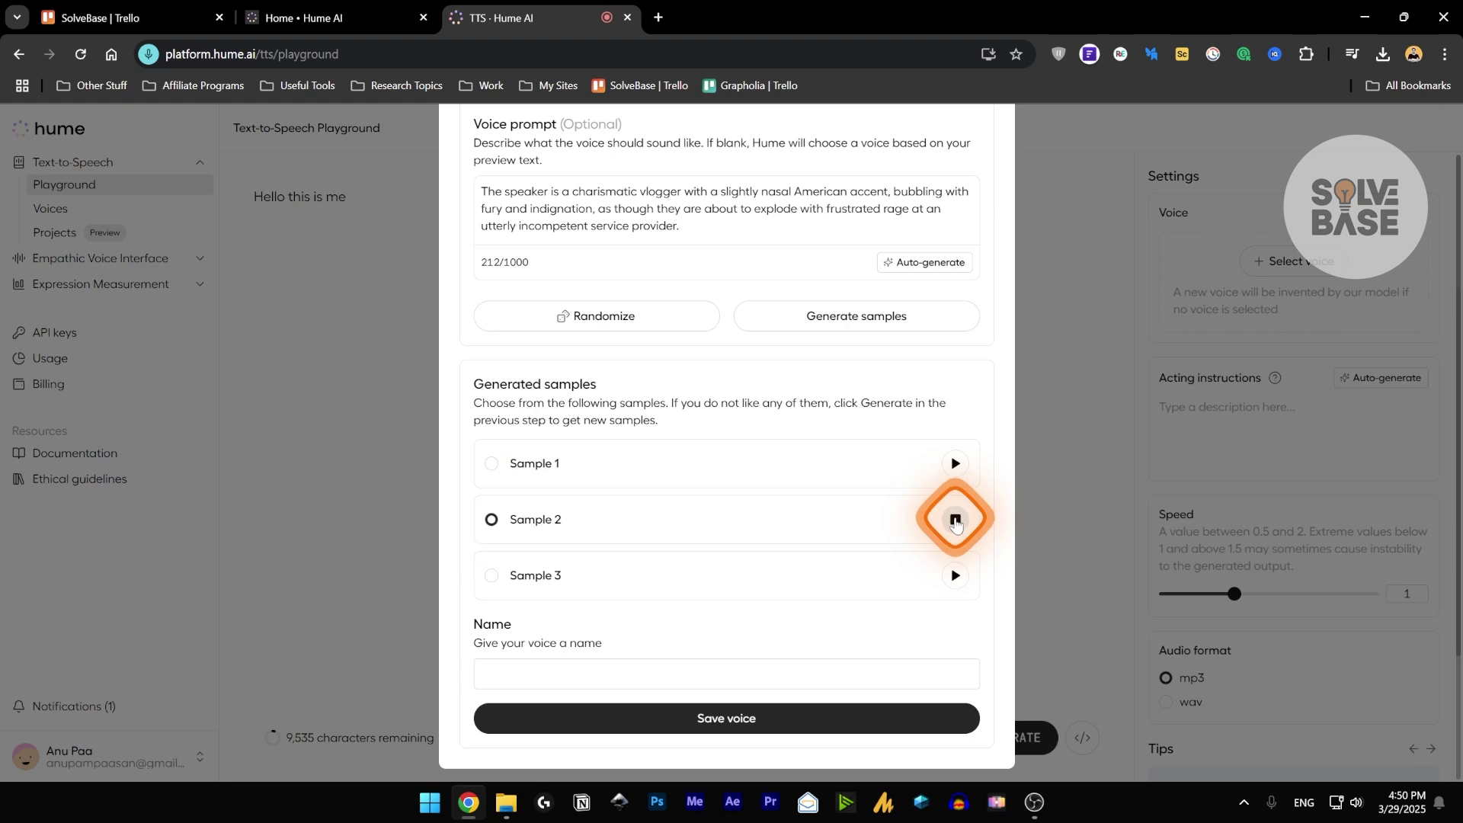
left_click(956, 577)
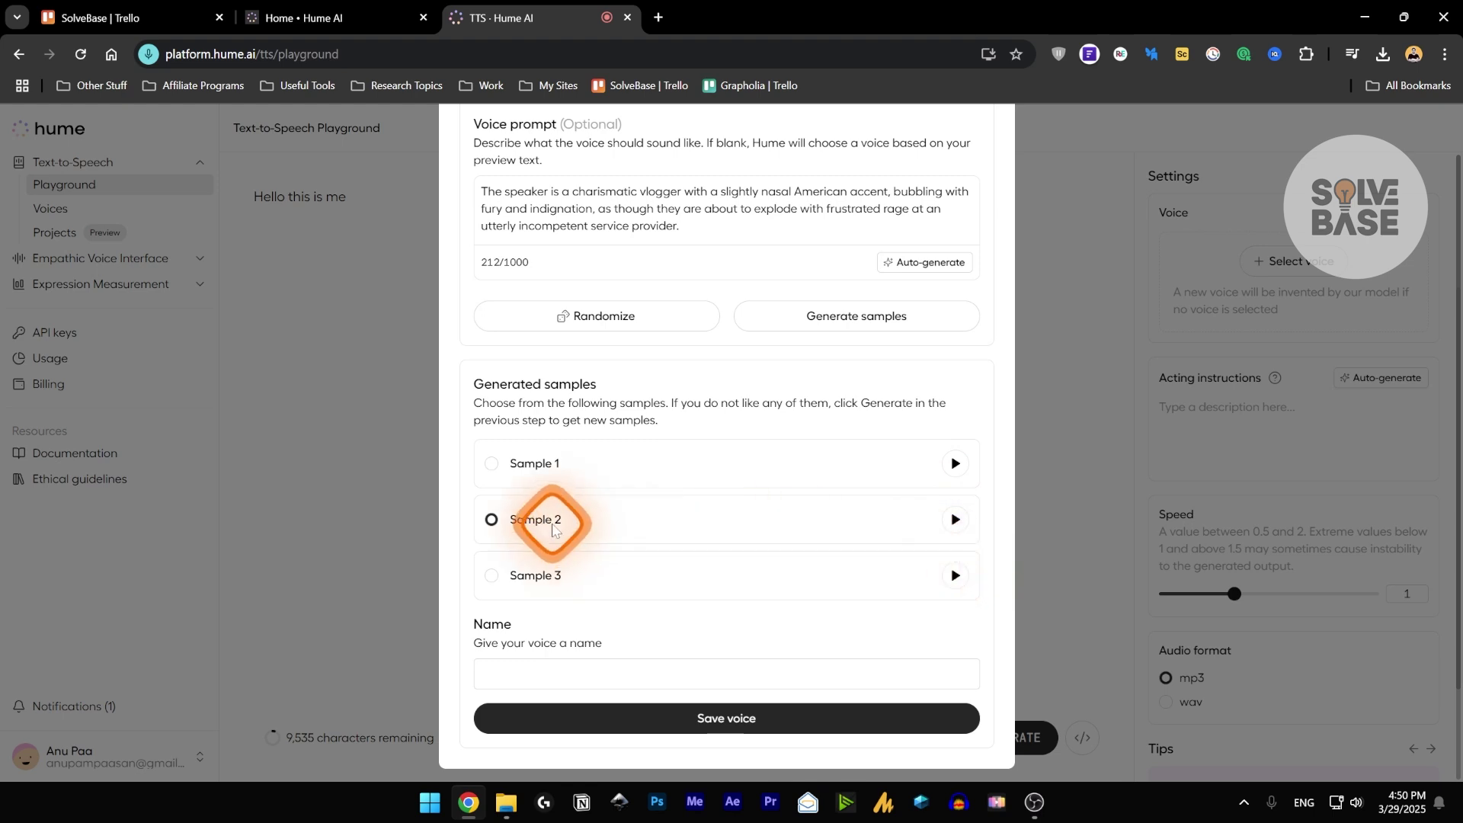
- Name the new voice 'Test AV' and save it as the speech voice
left_click(538, 668)
type("Test AV")
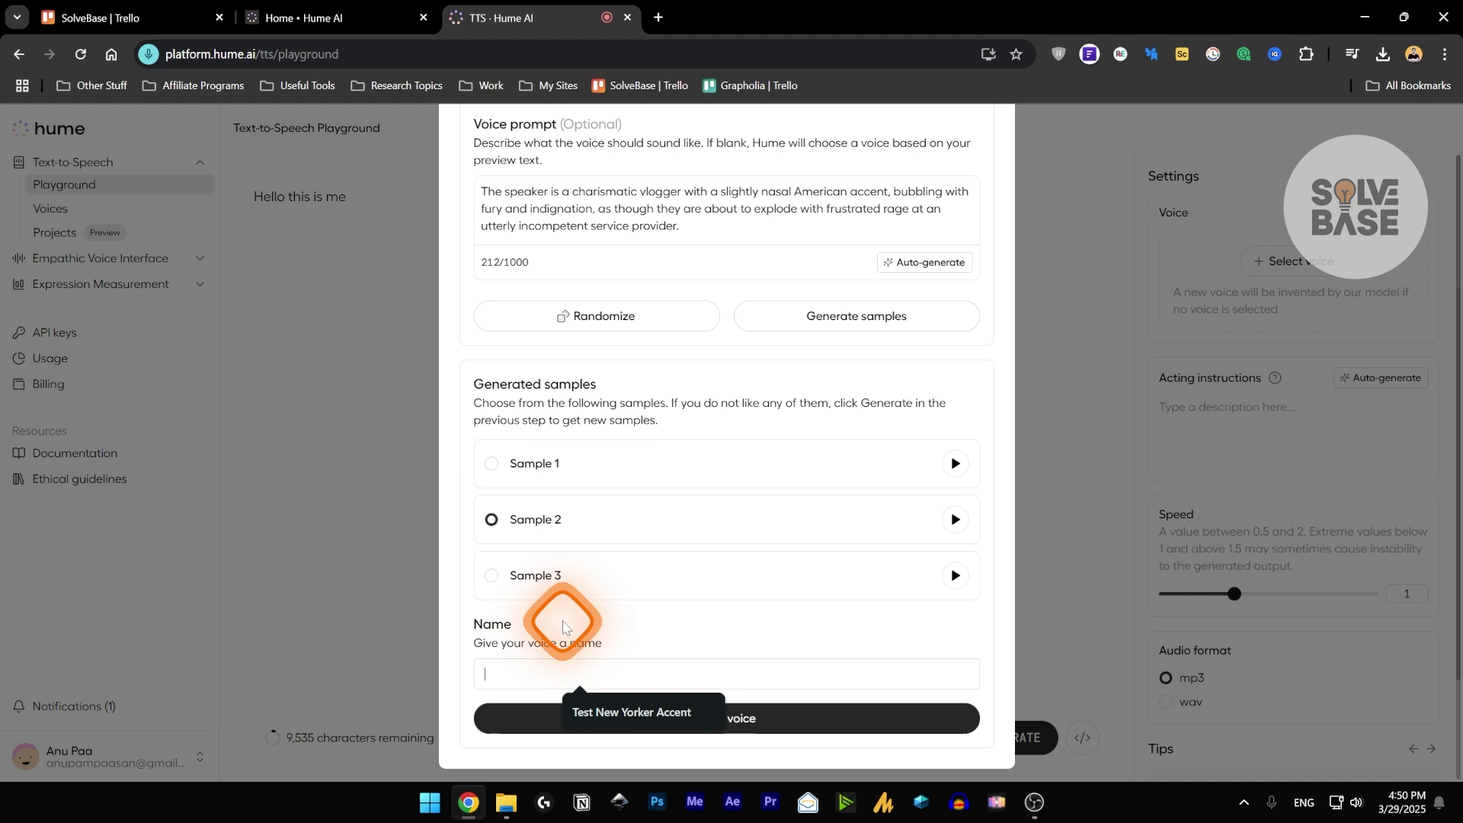
key("Return")
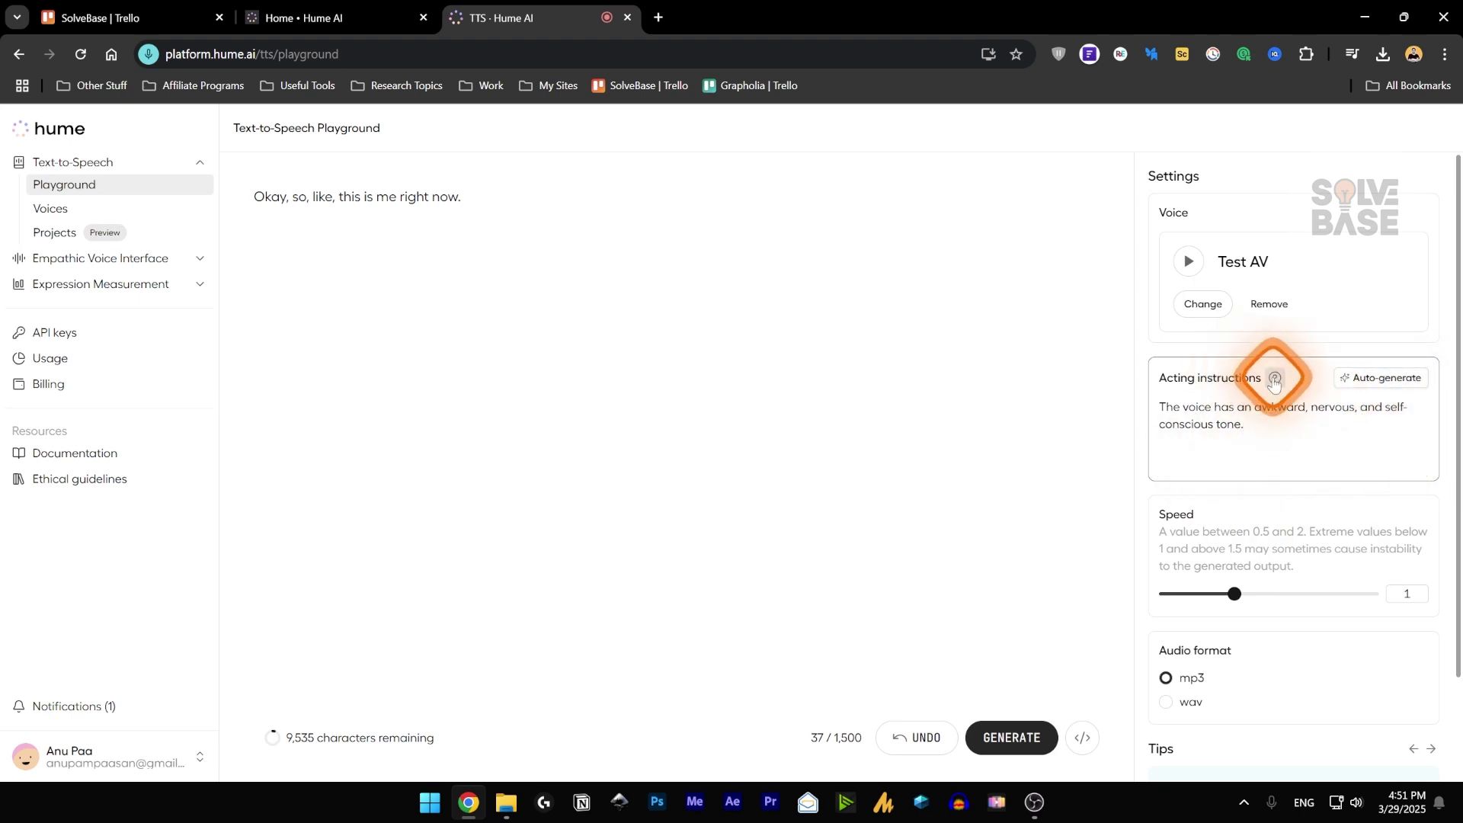
- Browse the Tips carousel and insert [pause] after 'me' in the script
scroll(1295, 427, "down", 2)
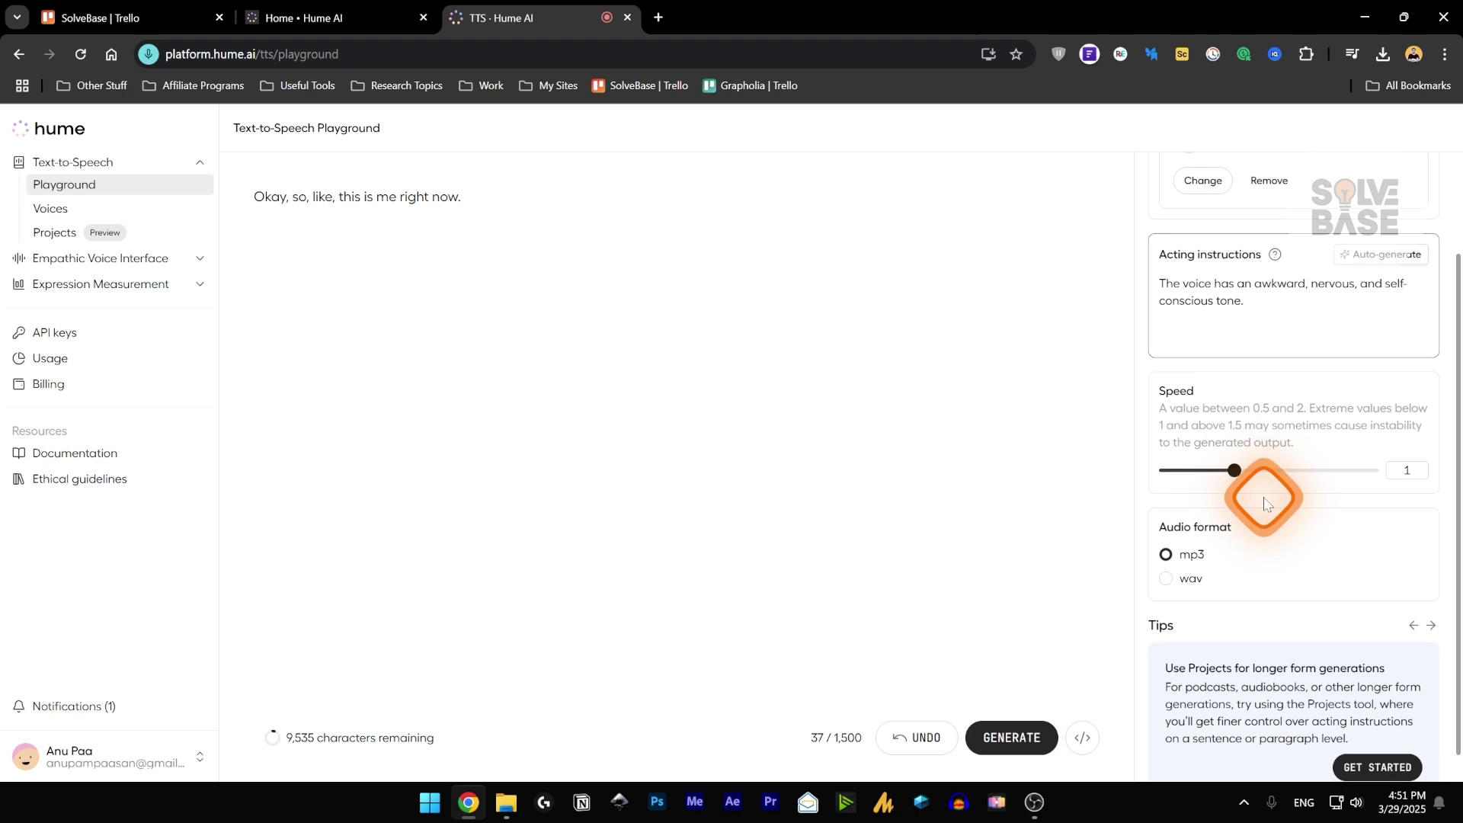
scroll(1219, 507, "down", 1)
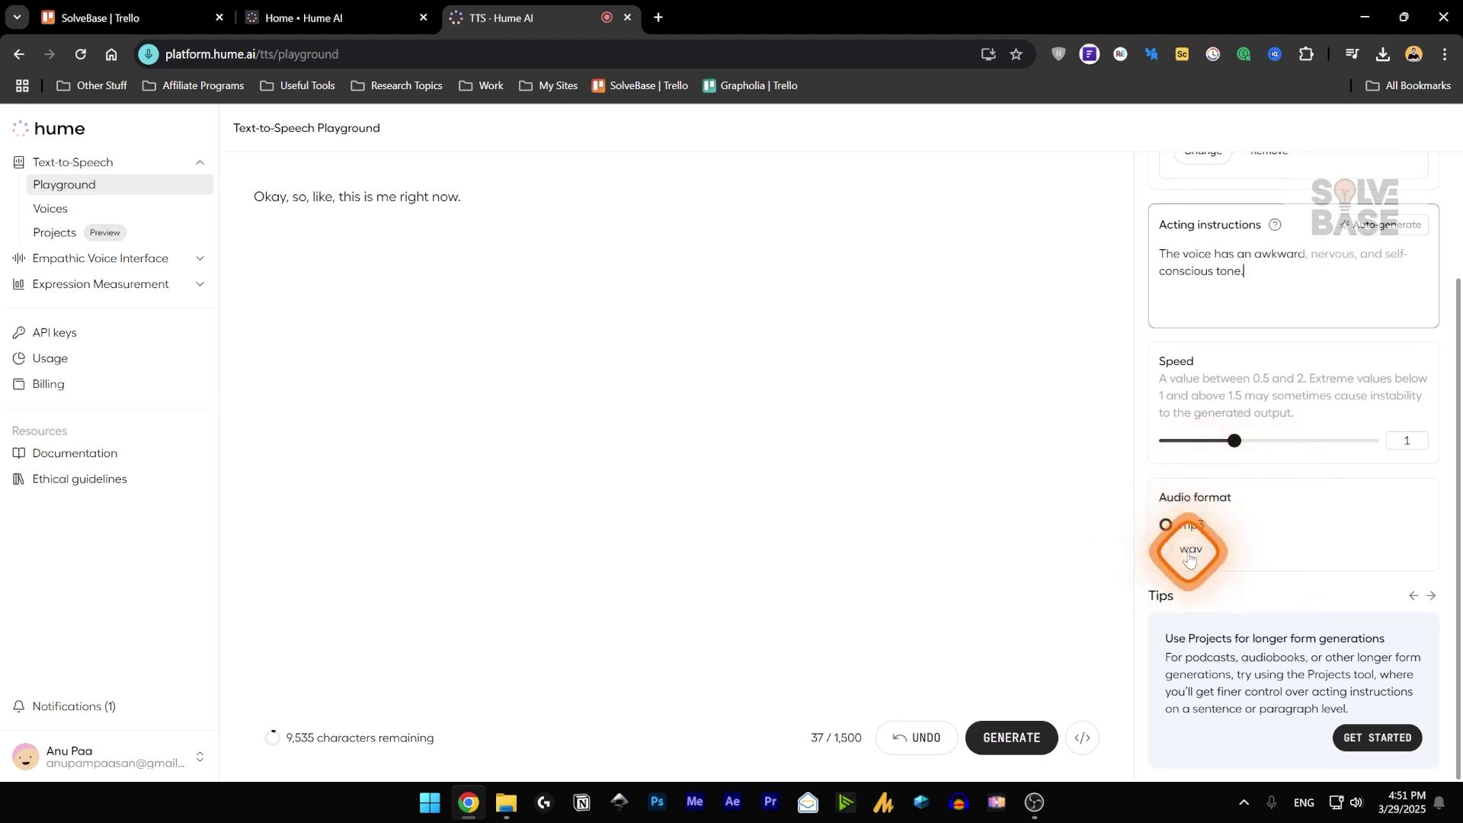
scroll(1190, 554, "up", 1)
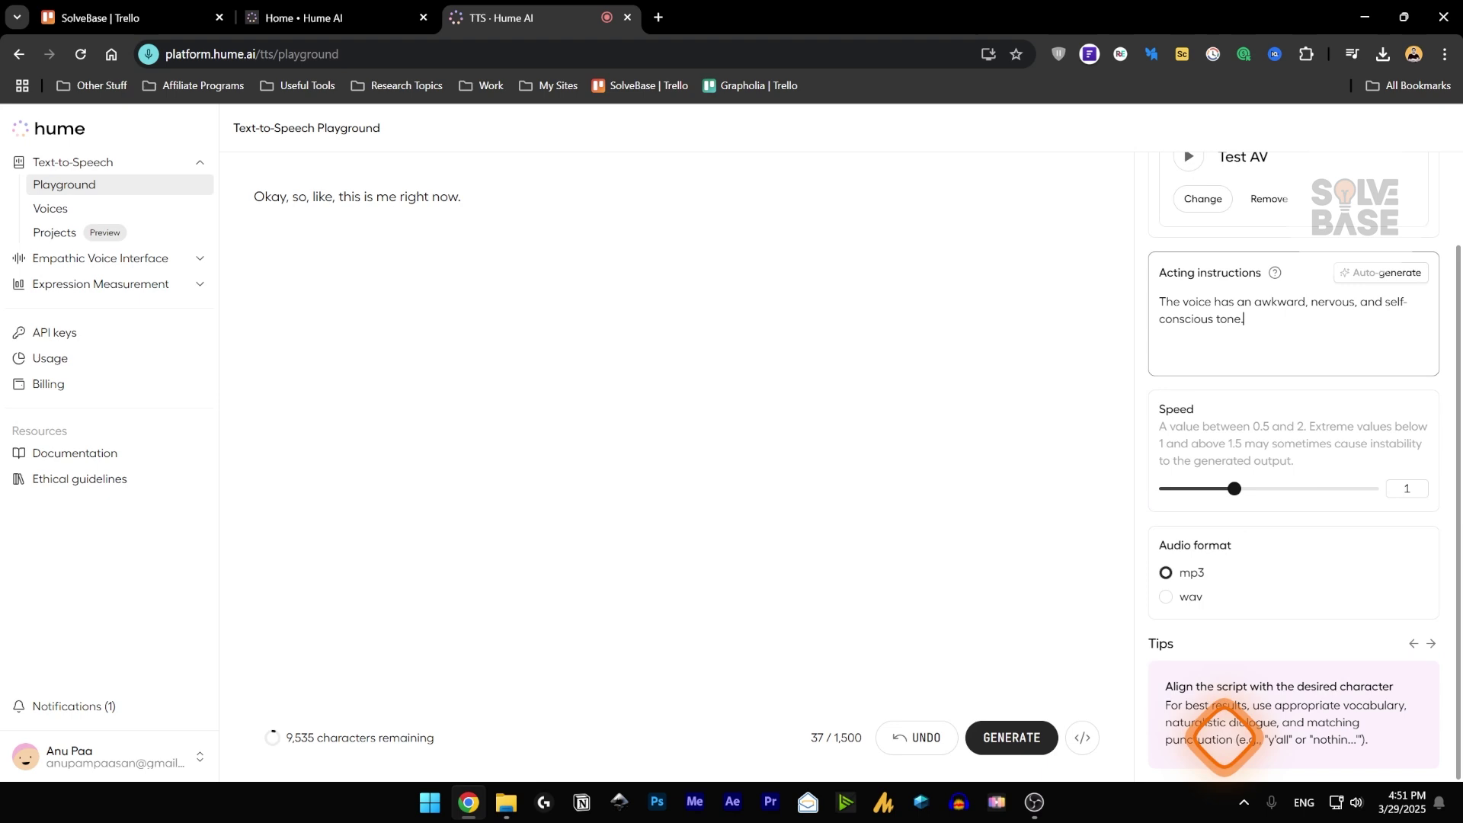
left_click(1431, 645)
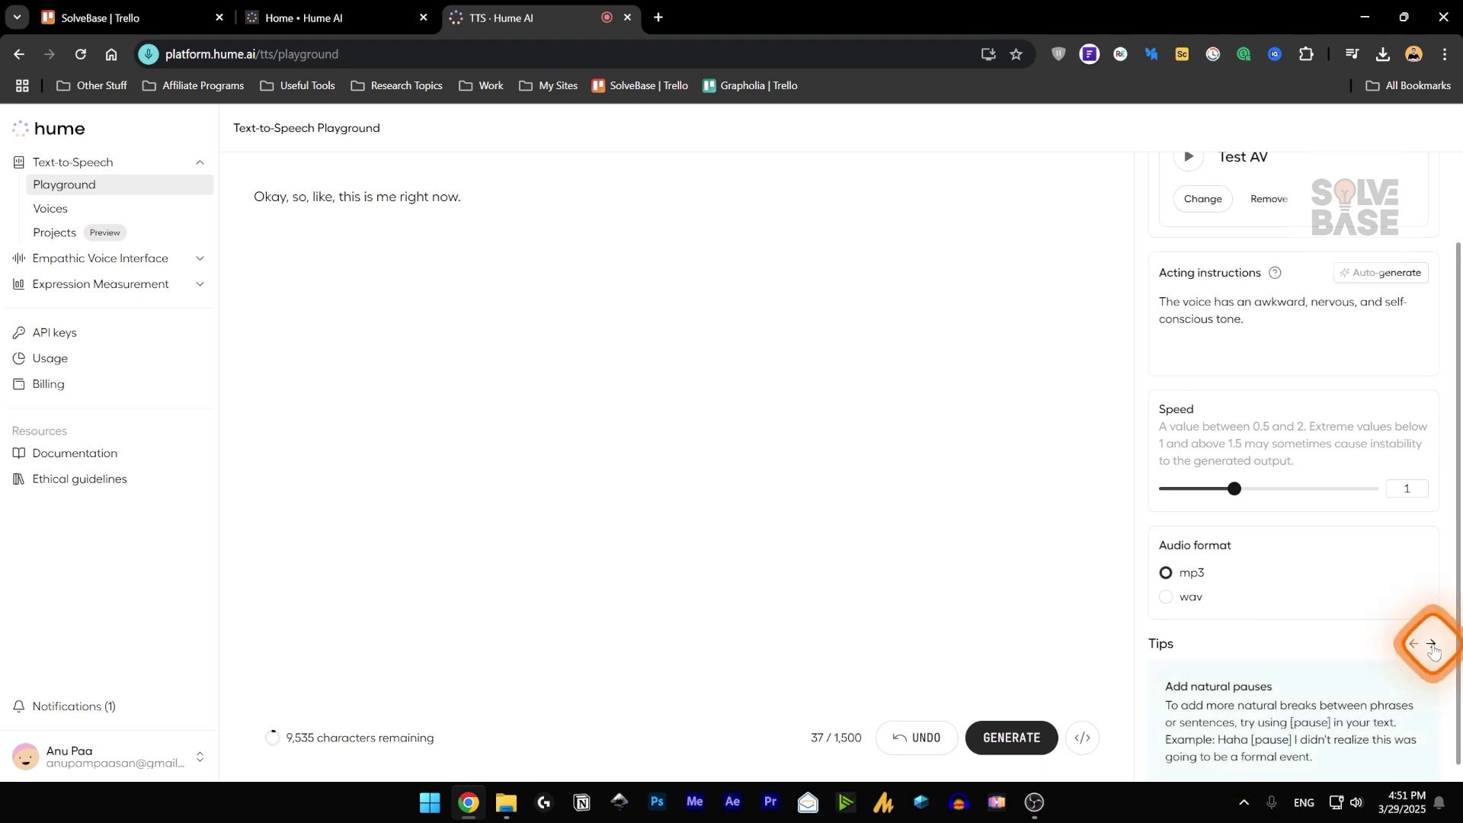
scroll(1417, 663, "down", 1)
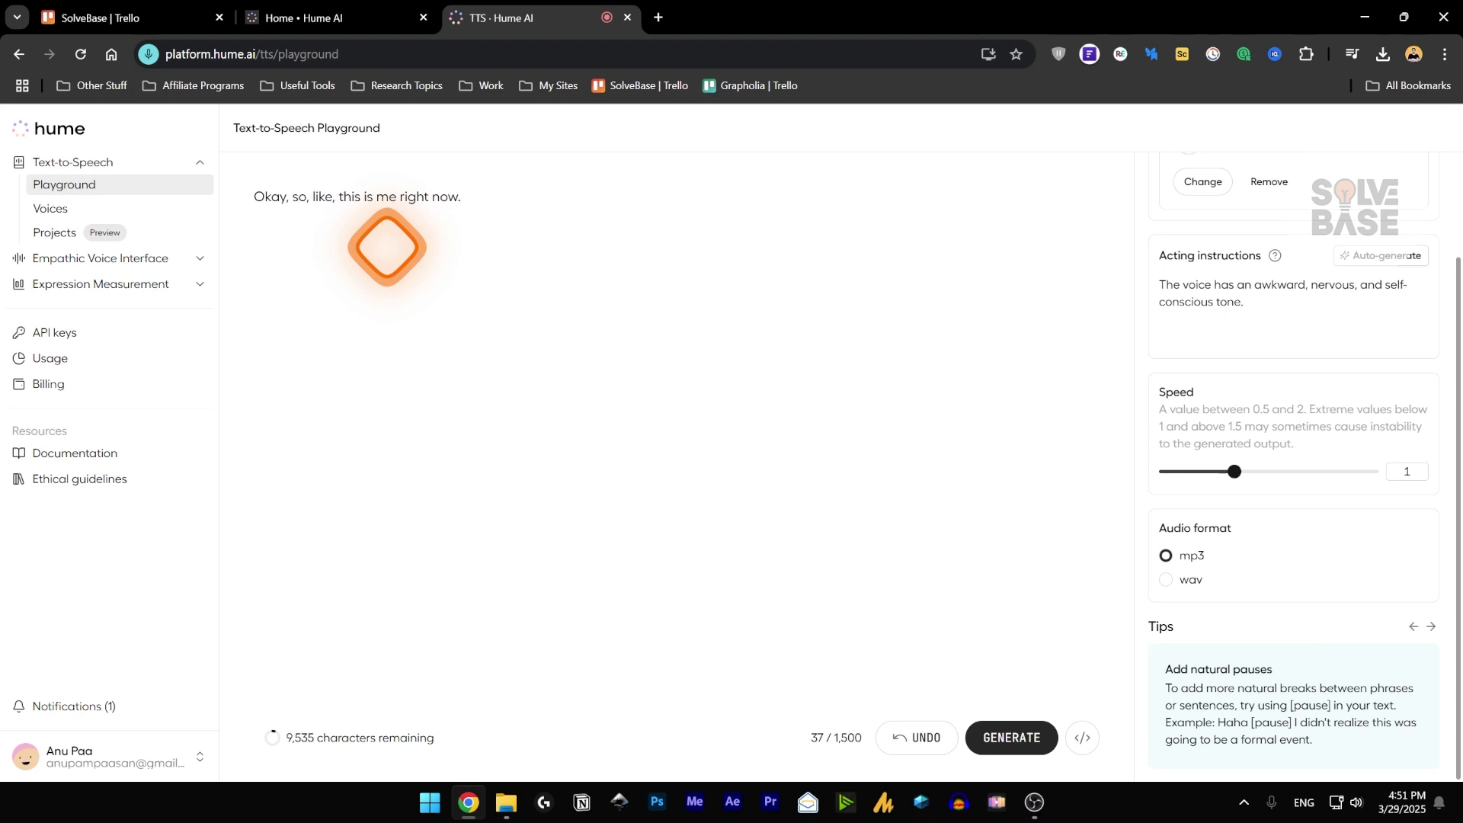
type("[pau")
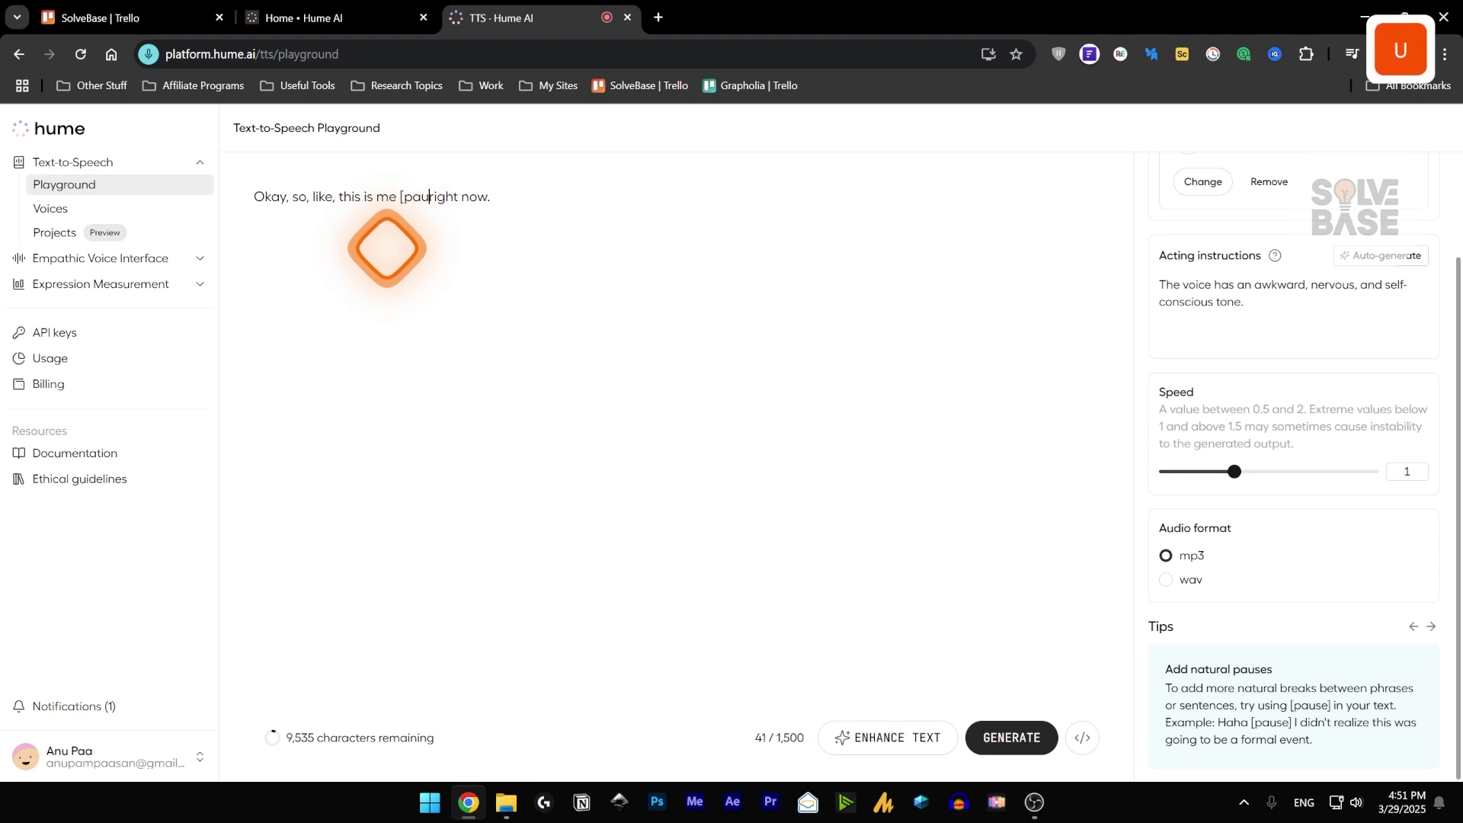
type("se]")
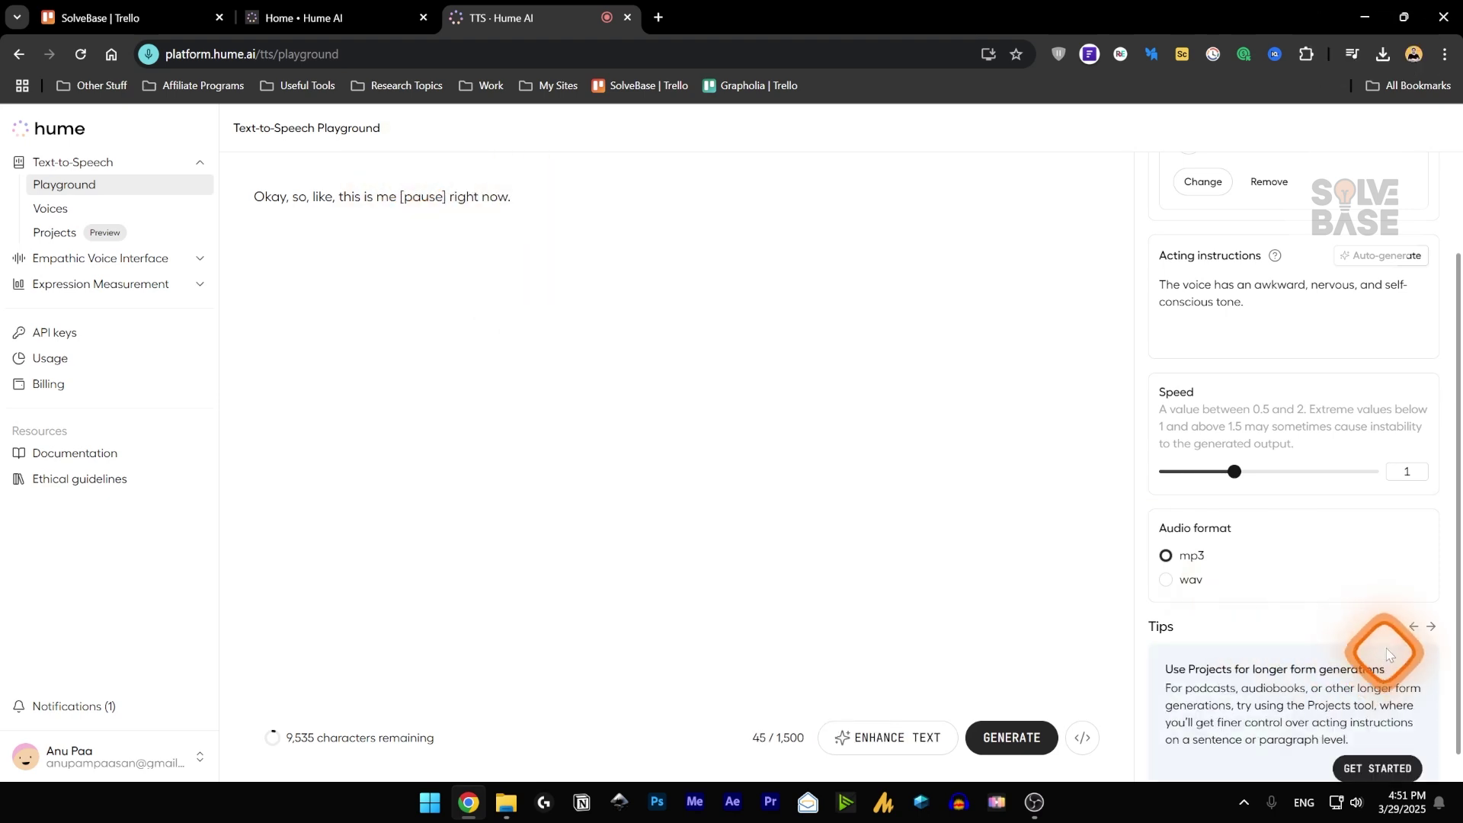
left_click(1414, 627)
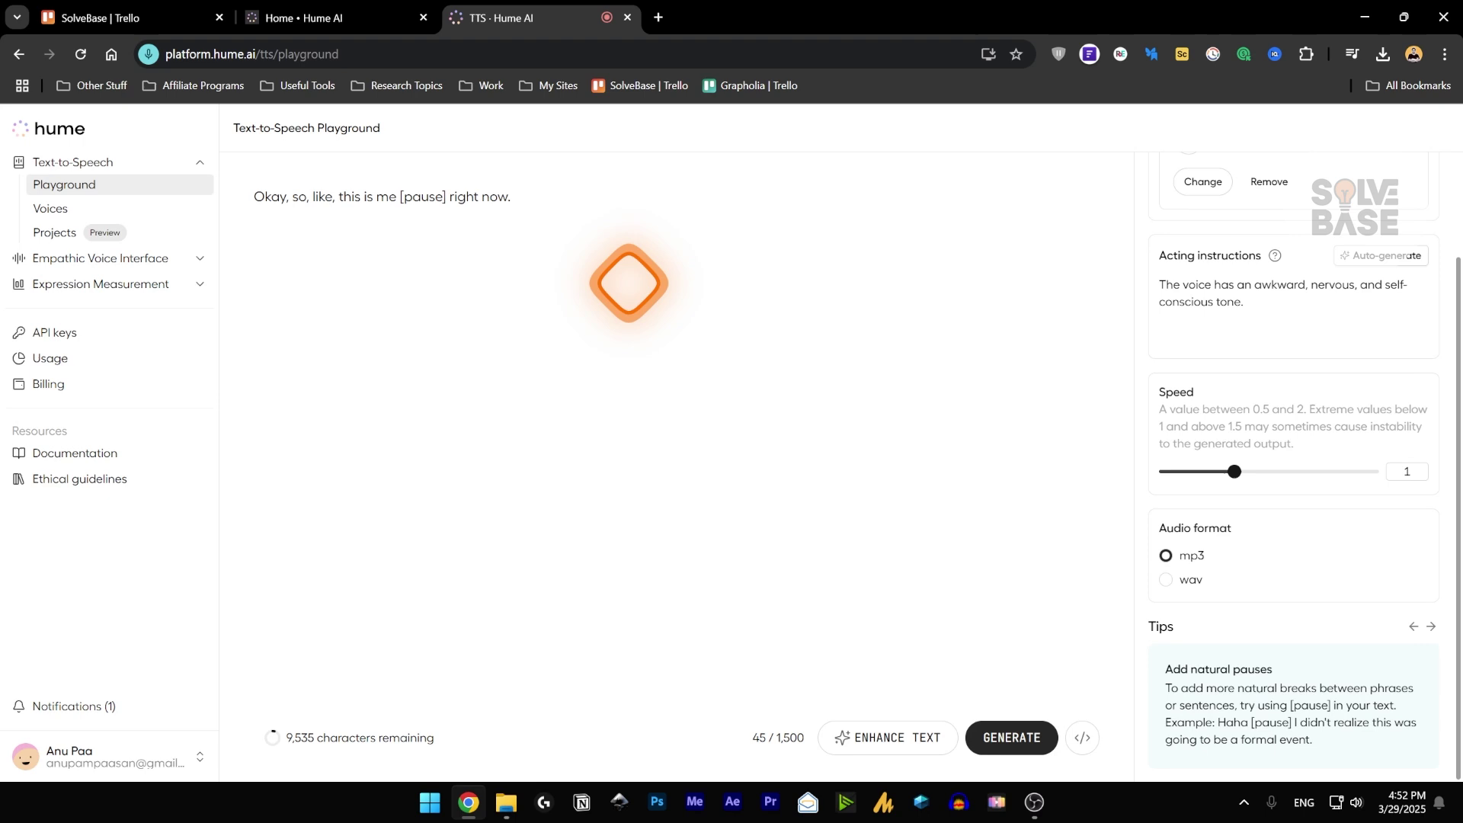
- Generate speech with the pause, then delete [pause] and regenerate the clip
left_click(1016, 743)
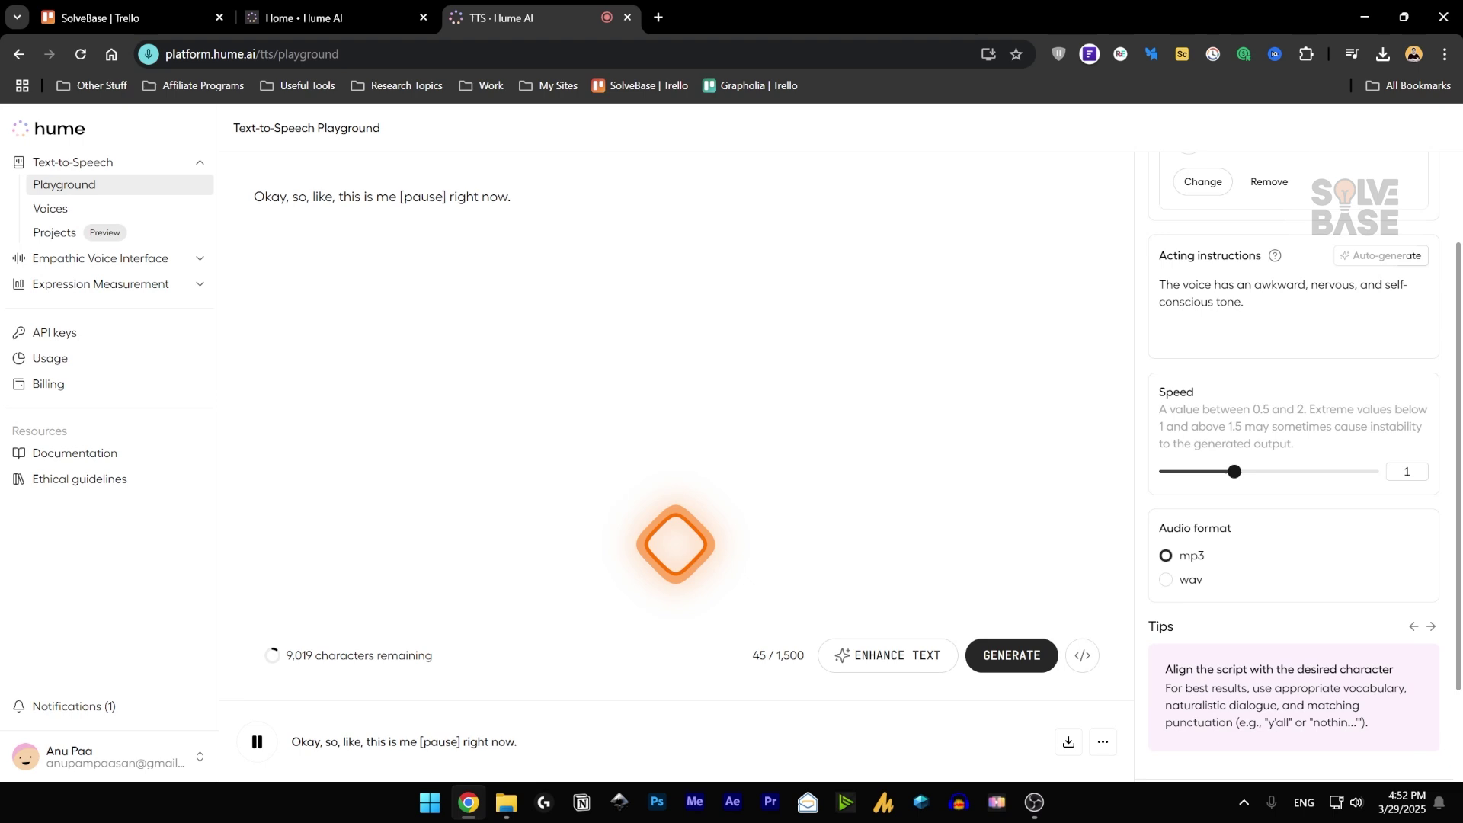
left_click(251, 728)
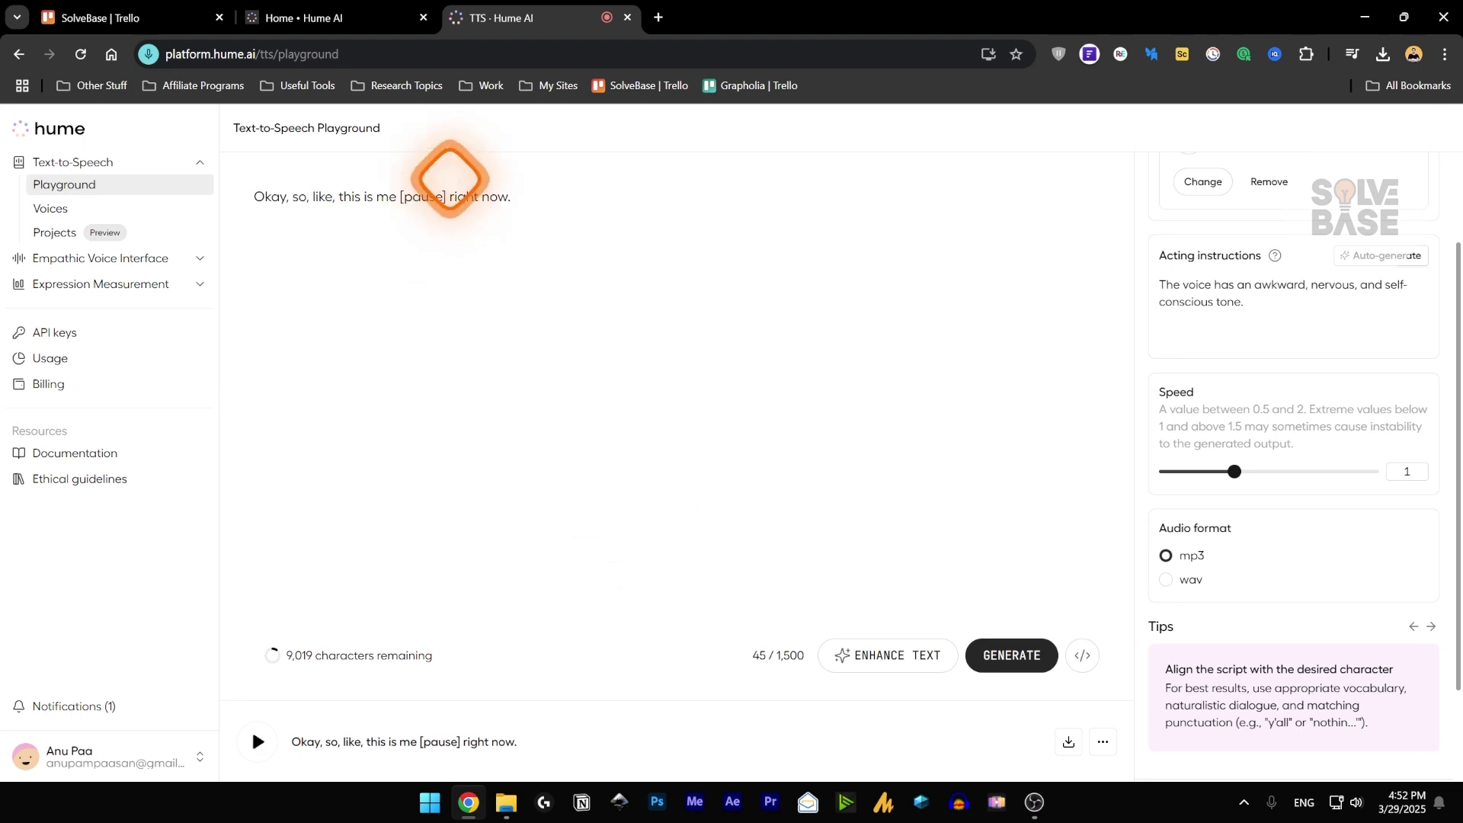
left_click_drag(449, 197, 403, 196)
key("BackSpace")
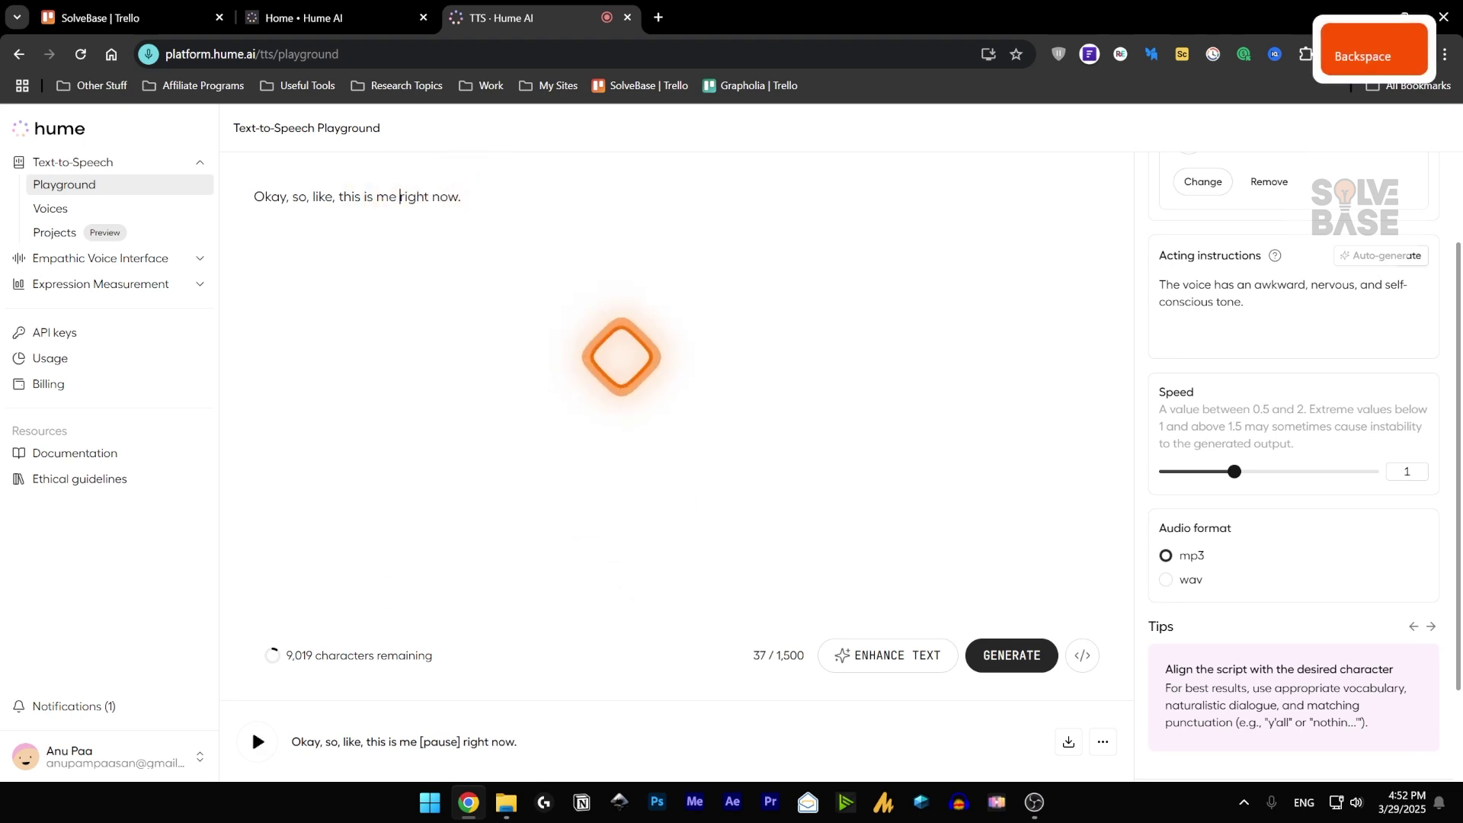
left_click(1014, 660)
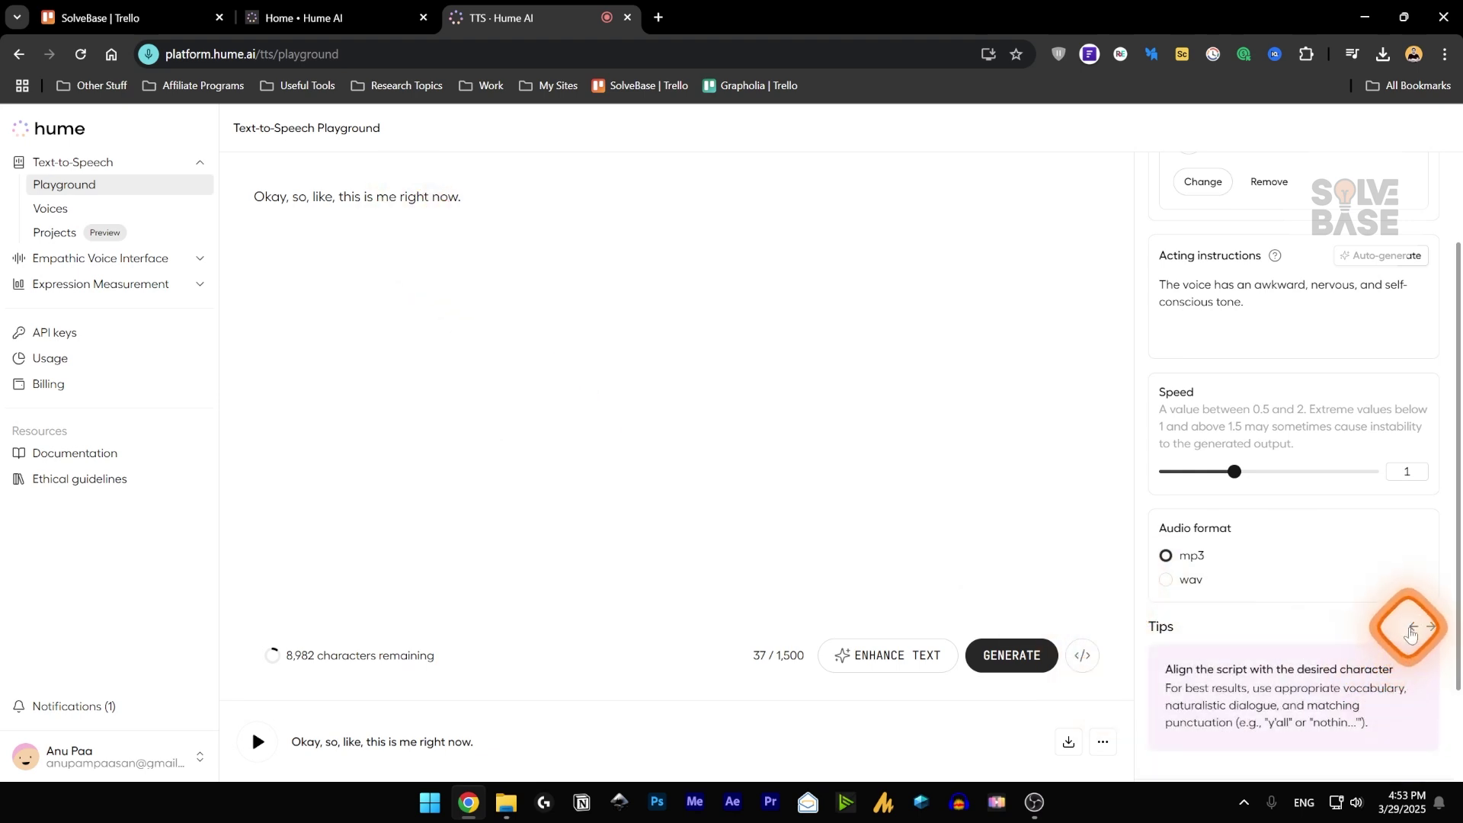
- Page back to the natural pauses tip and highlight its [pause] example
left_click(1413, 628)
left_click(1413, 627)
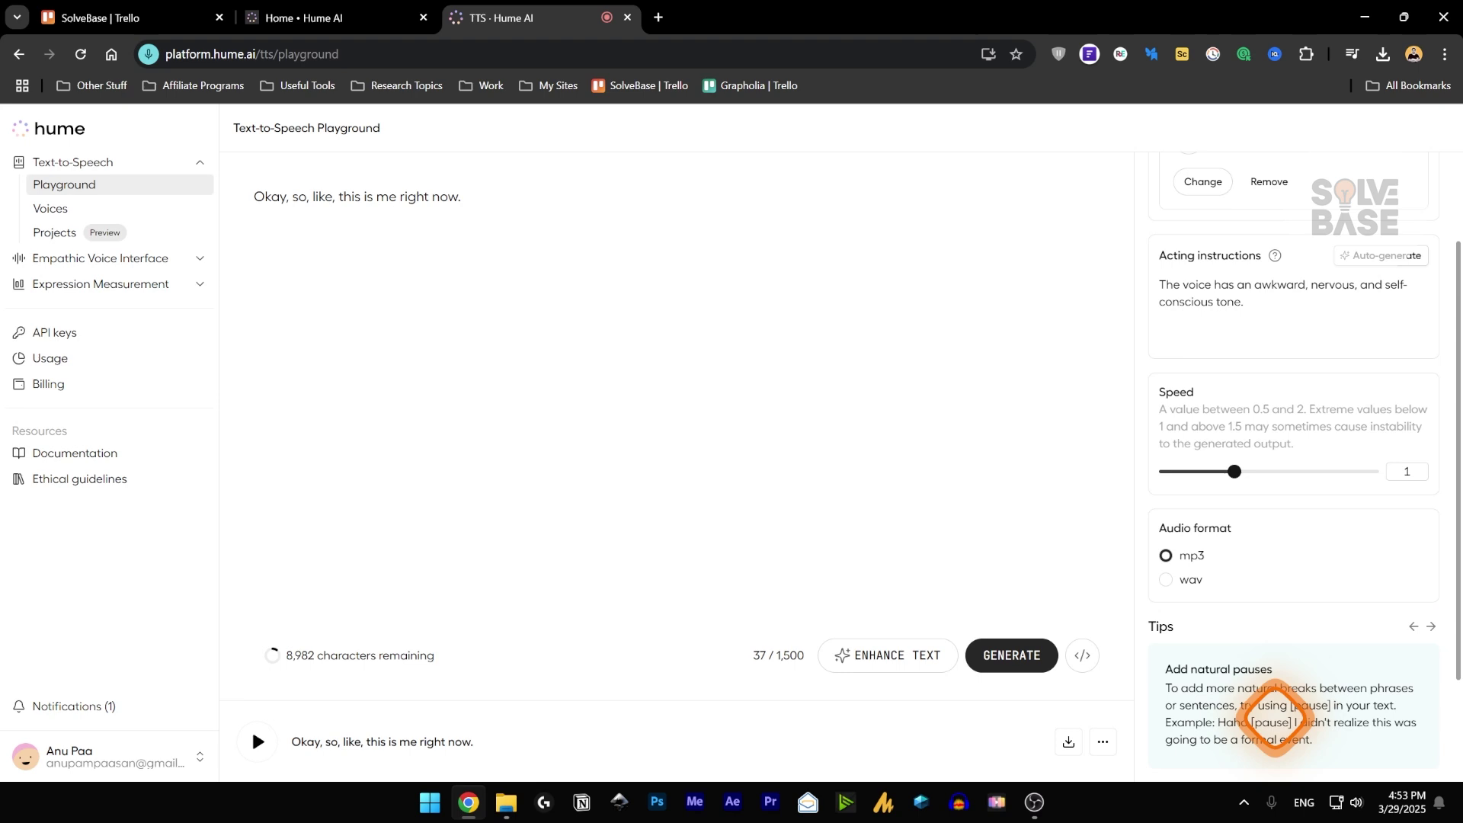
left_click_drag(1252, 723, 1293, 723)
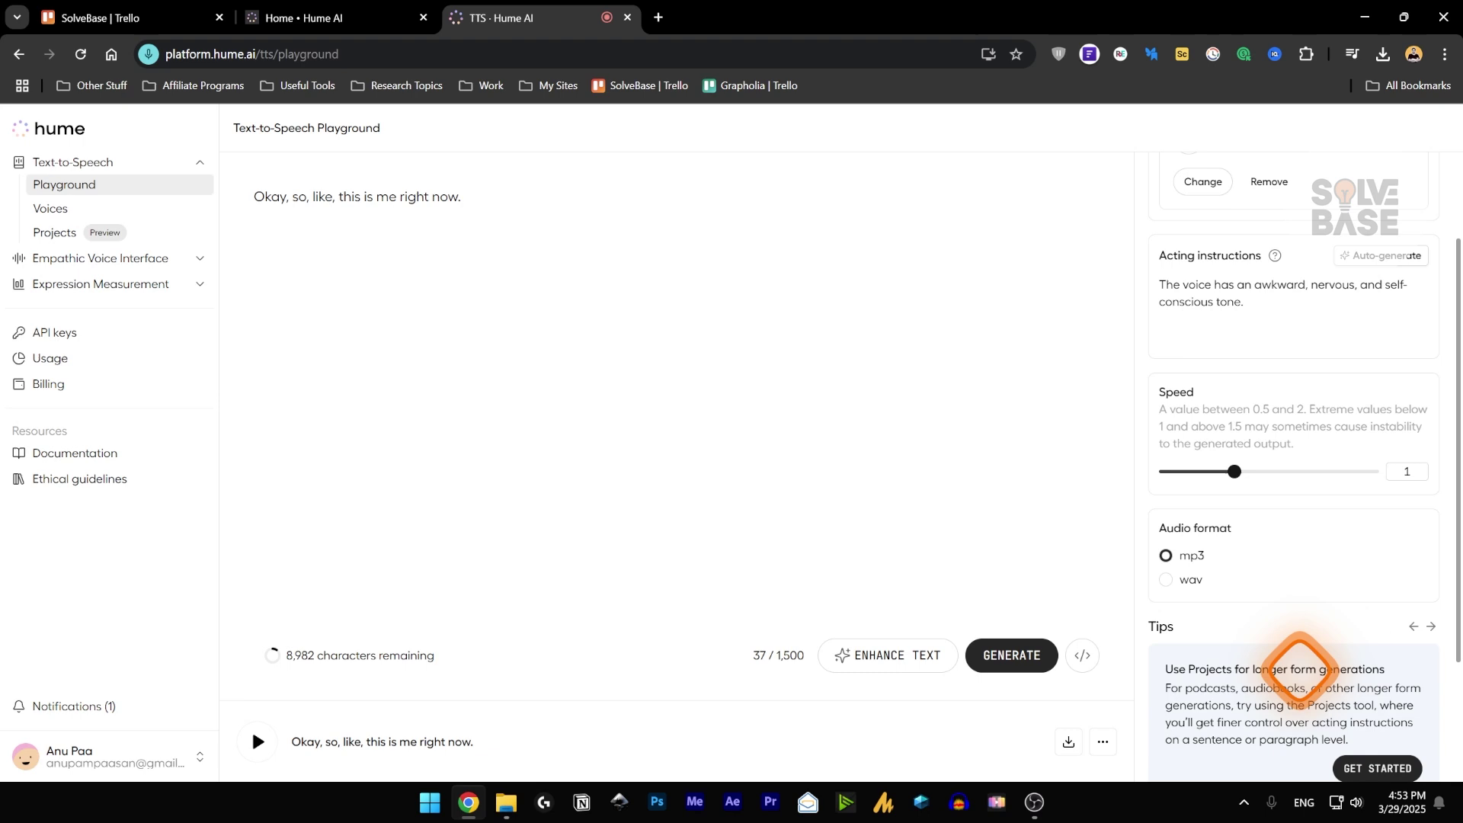
scroll(1394, 513, "up", 2)
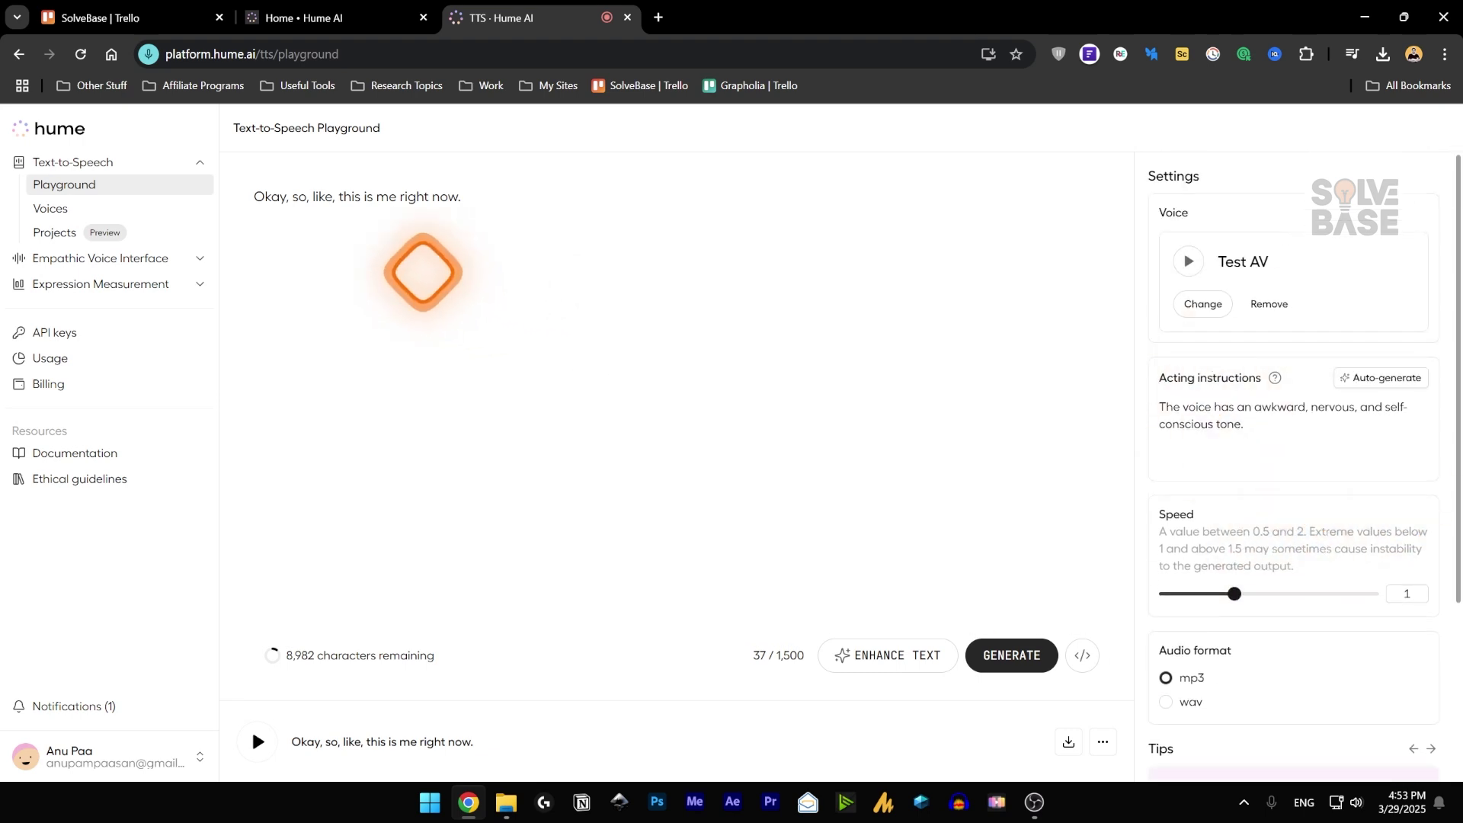
- On the voice library, page the Featured Voices, play Ava Song, and open the EVI Playground
left_click(85, 216)
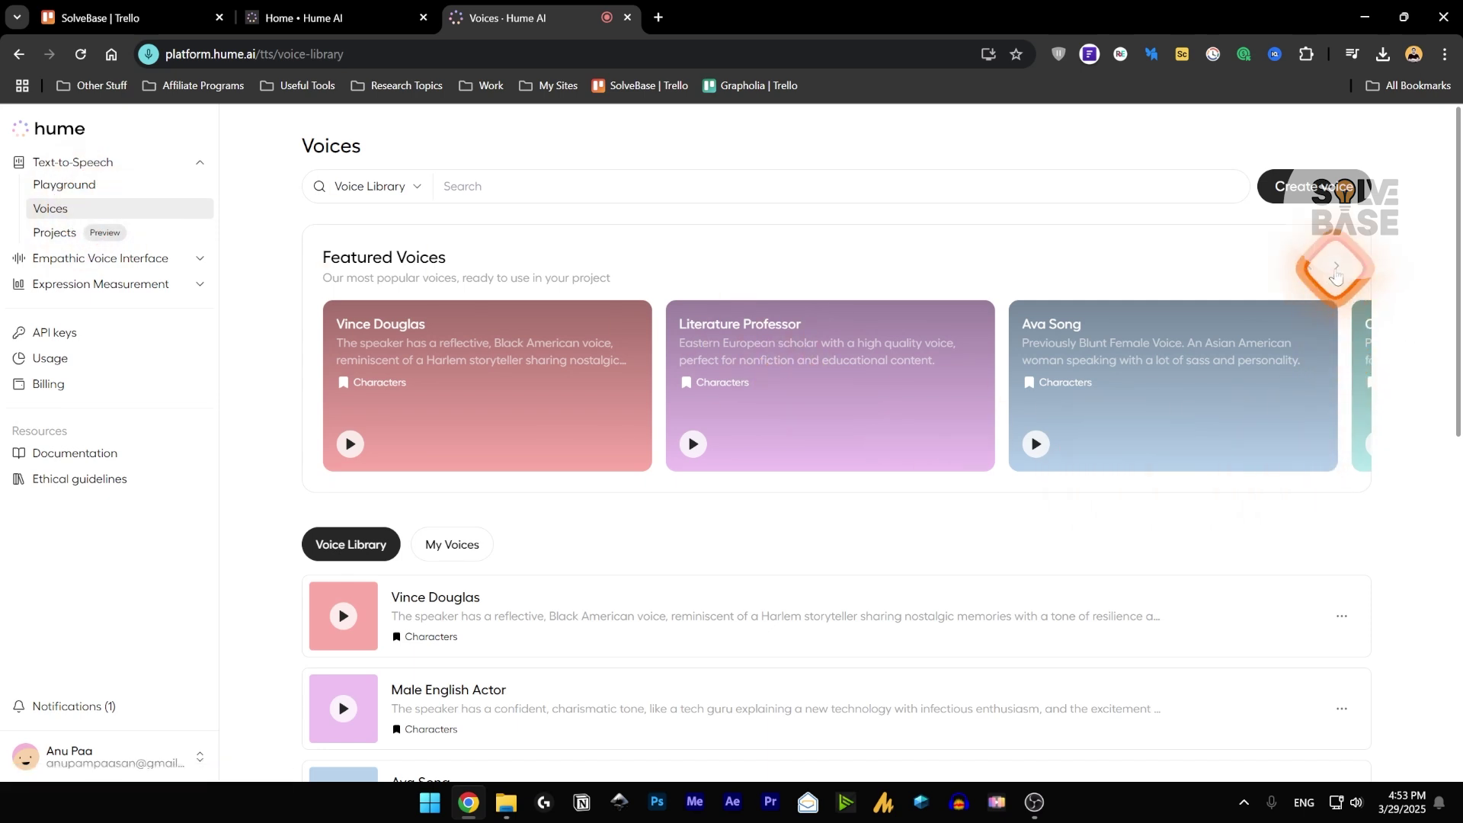
left_click(1304, 186)
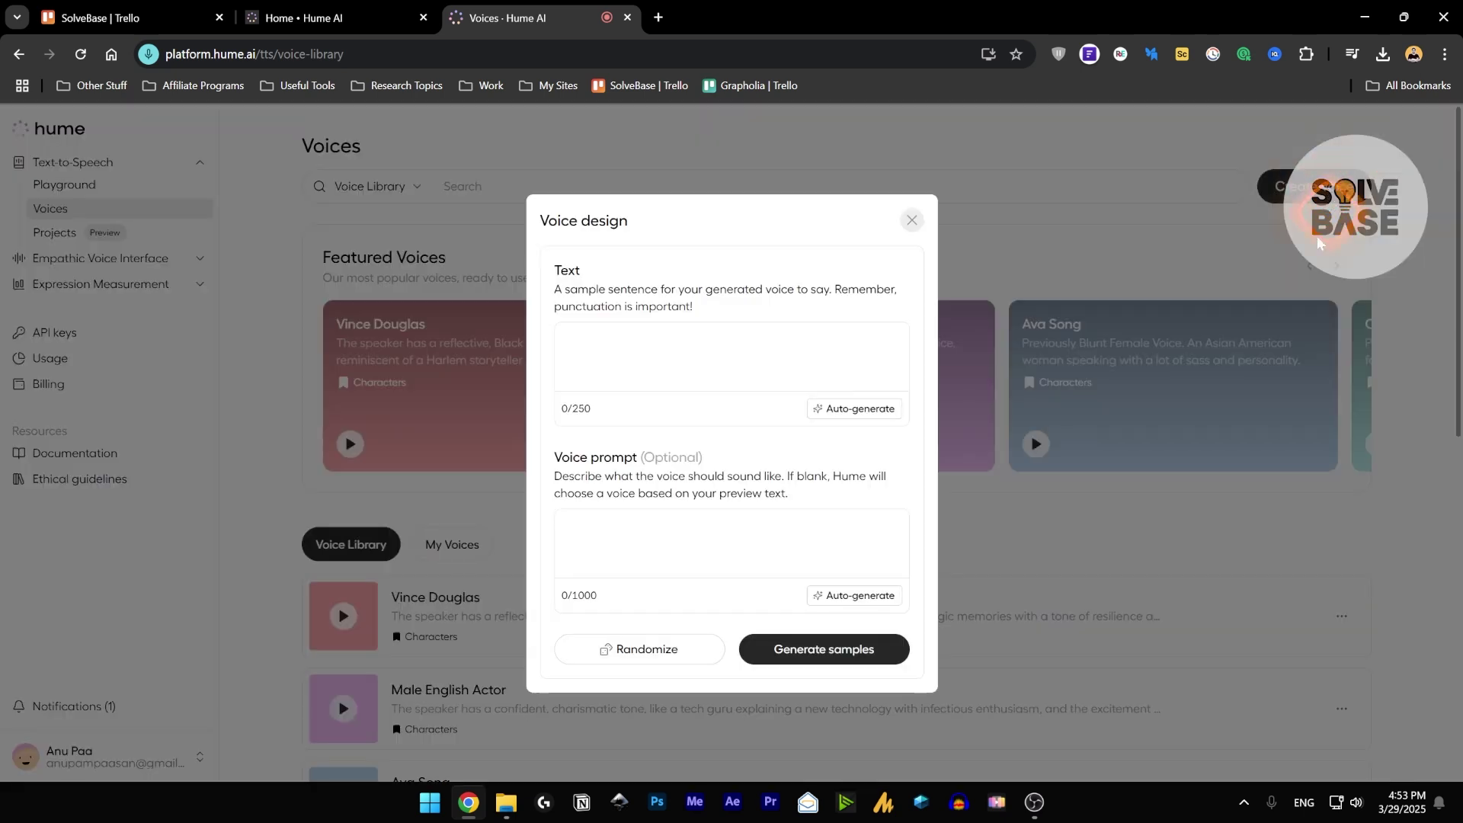
left_click(911, 220)
left_click(1335, 267)
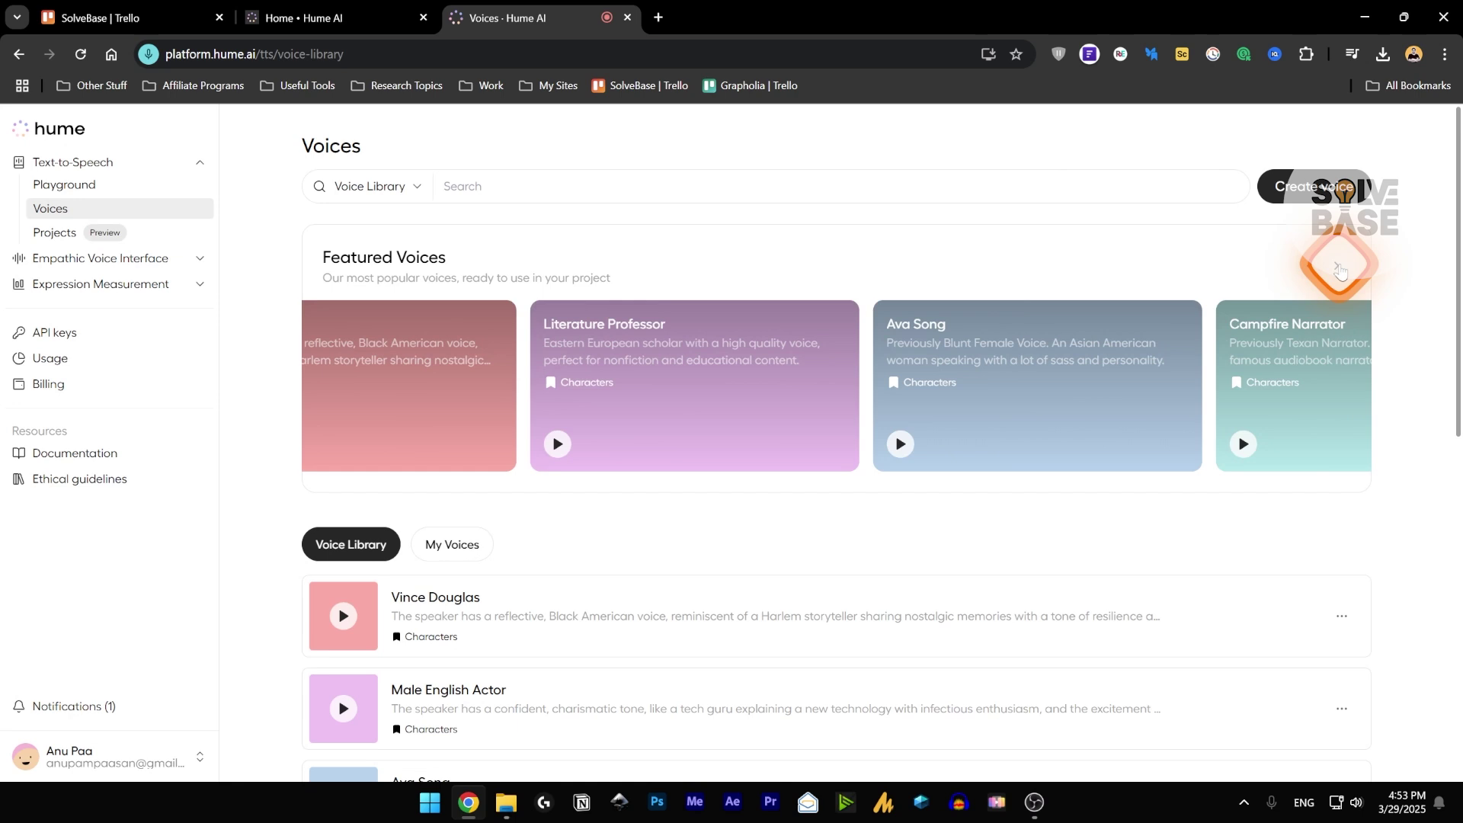
left_click(690, 445)
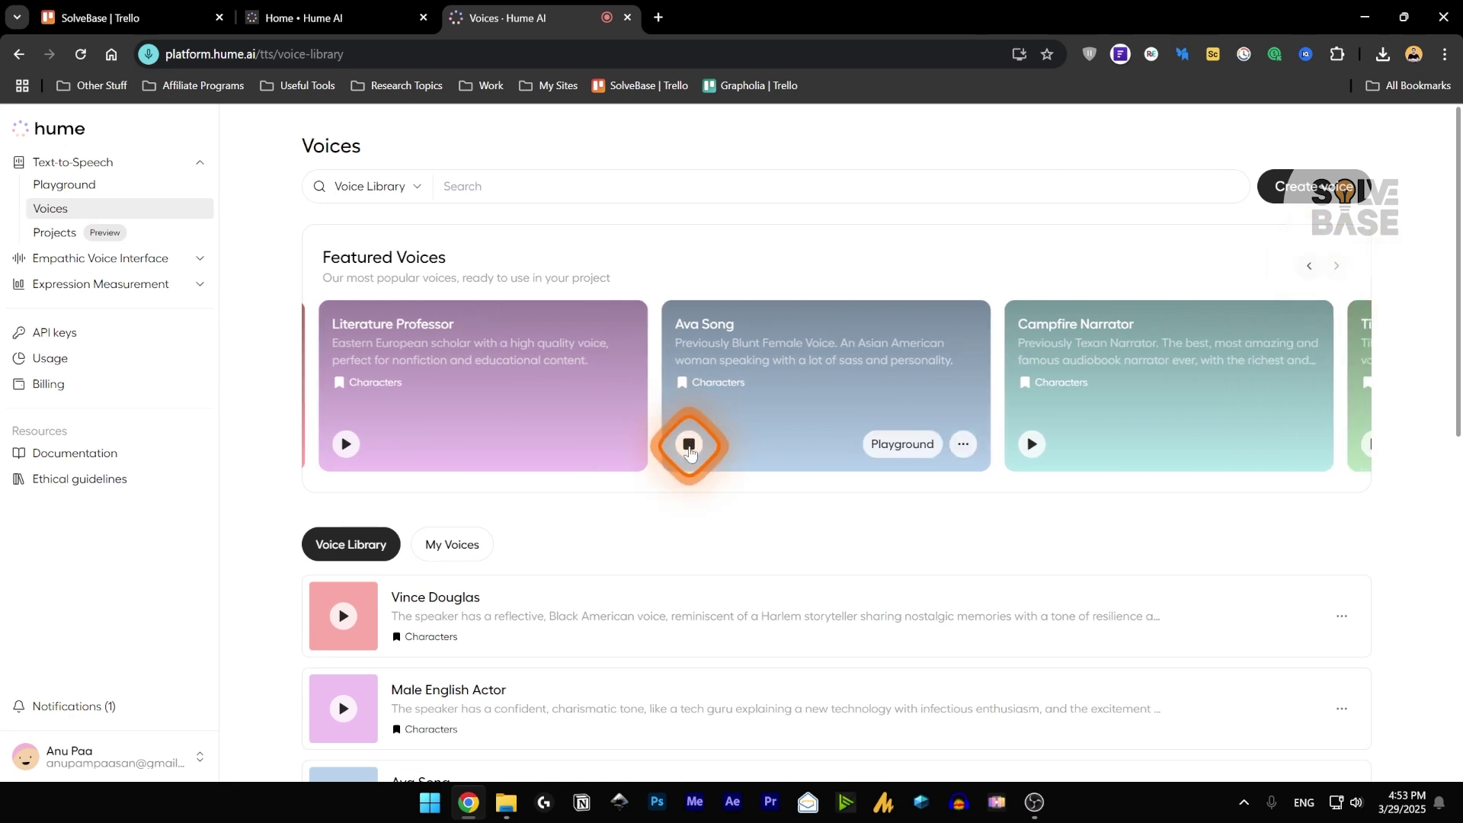
left_click(902, 444)
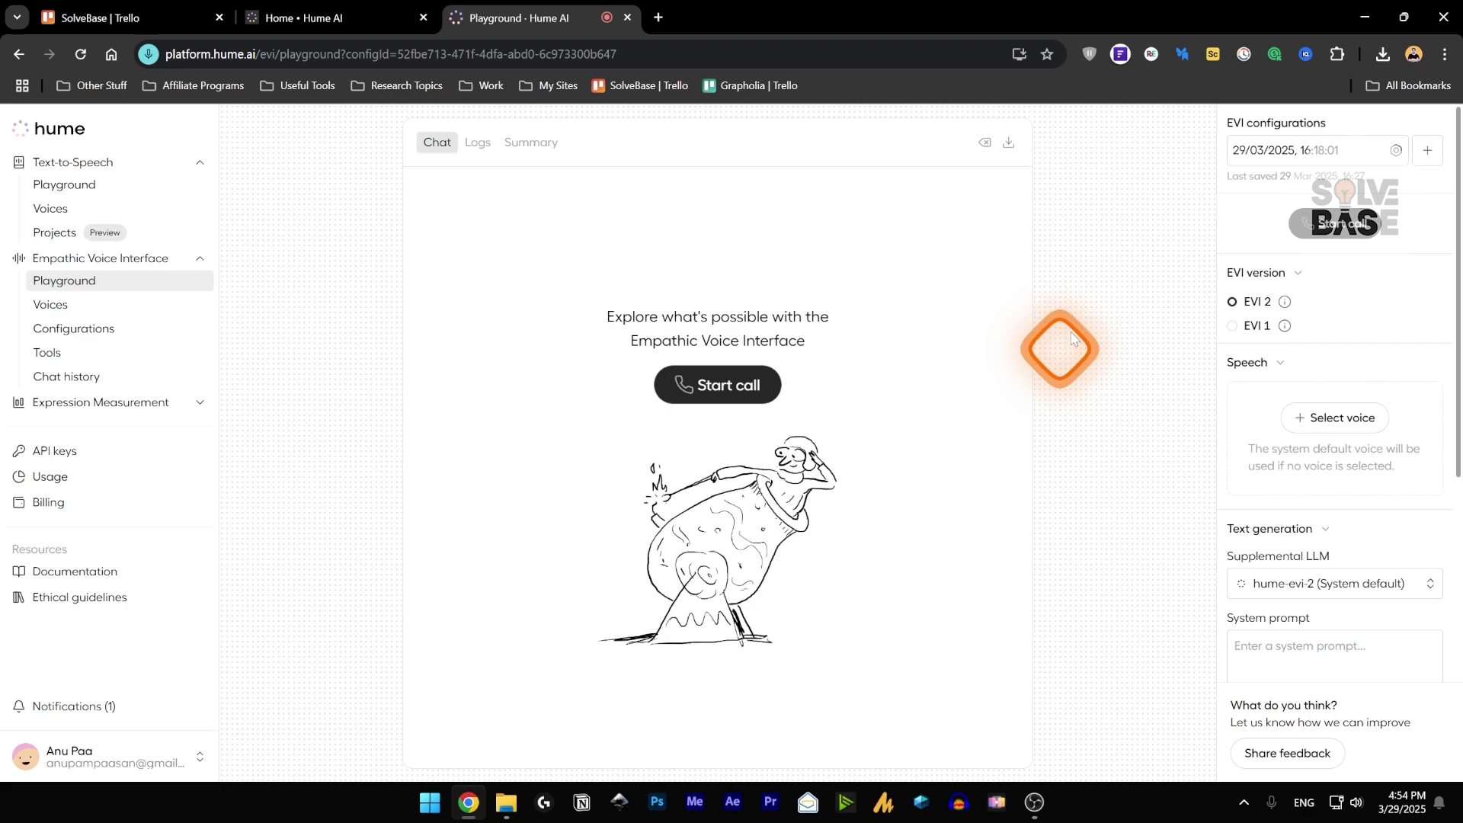
- Look over the custom and preset voices in the voice picker
left_click(1316, 419)
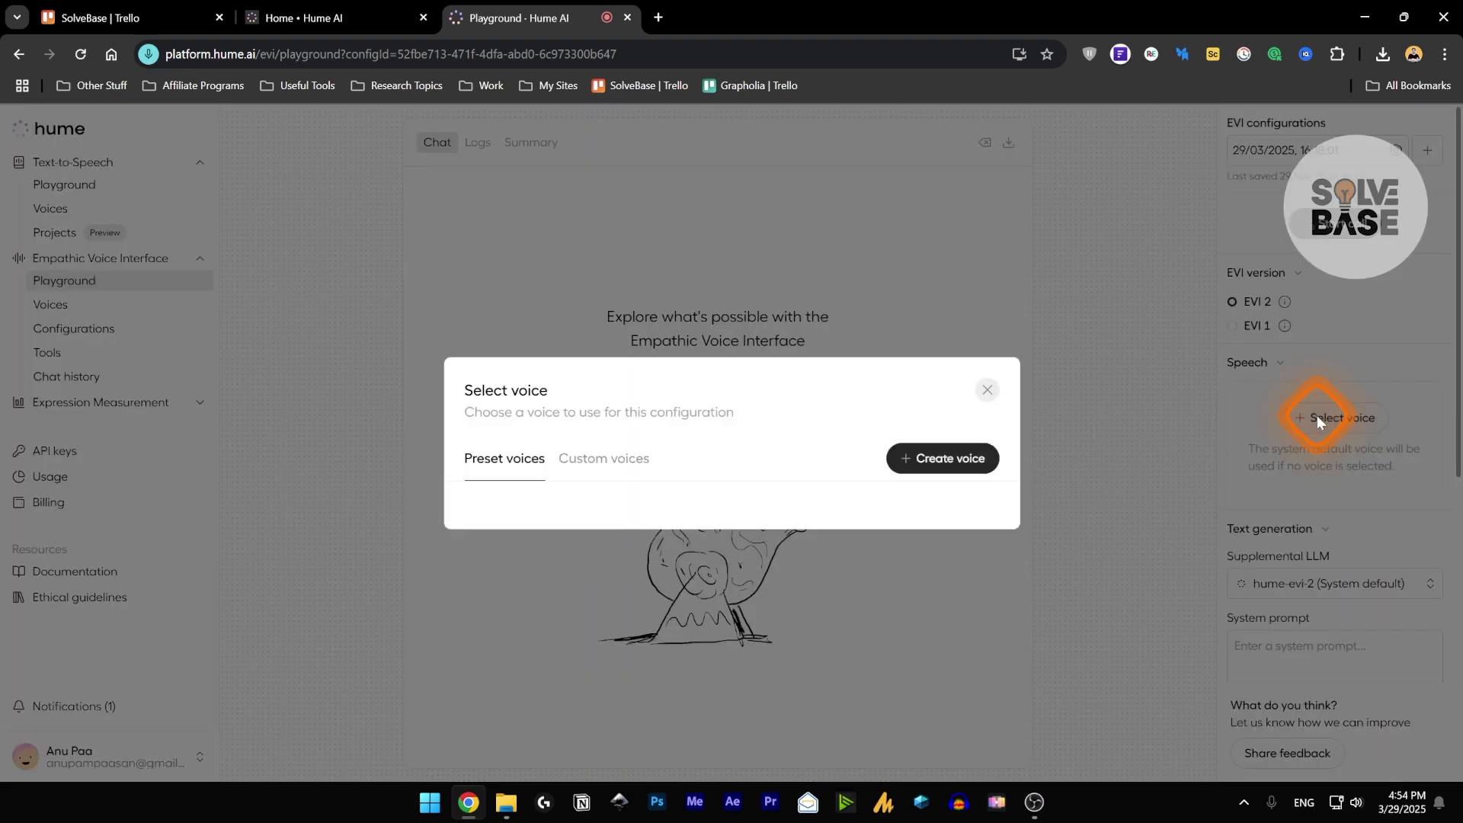
left_click(606, 369)
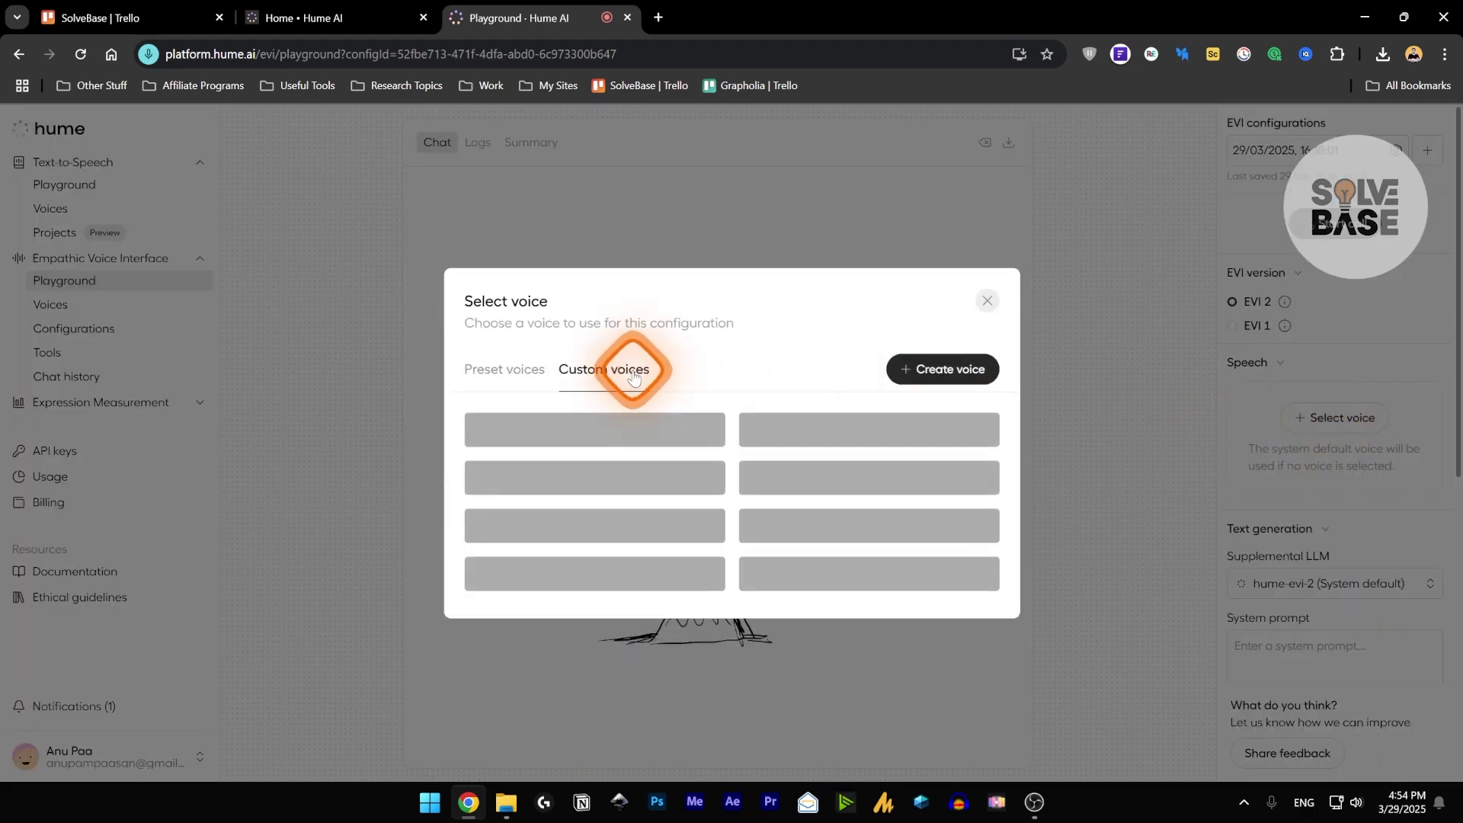
left_click(519, 349)
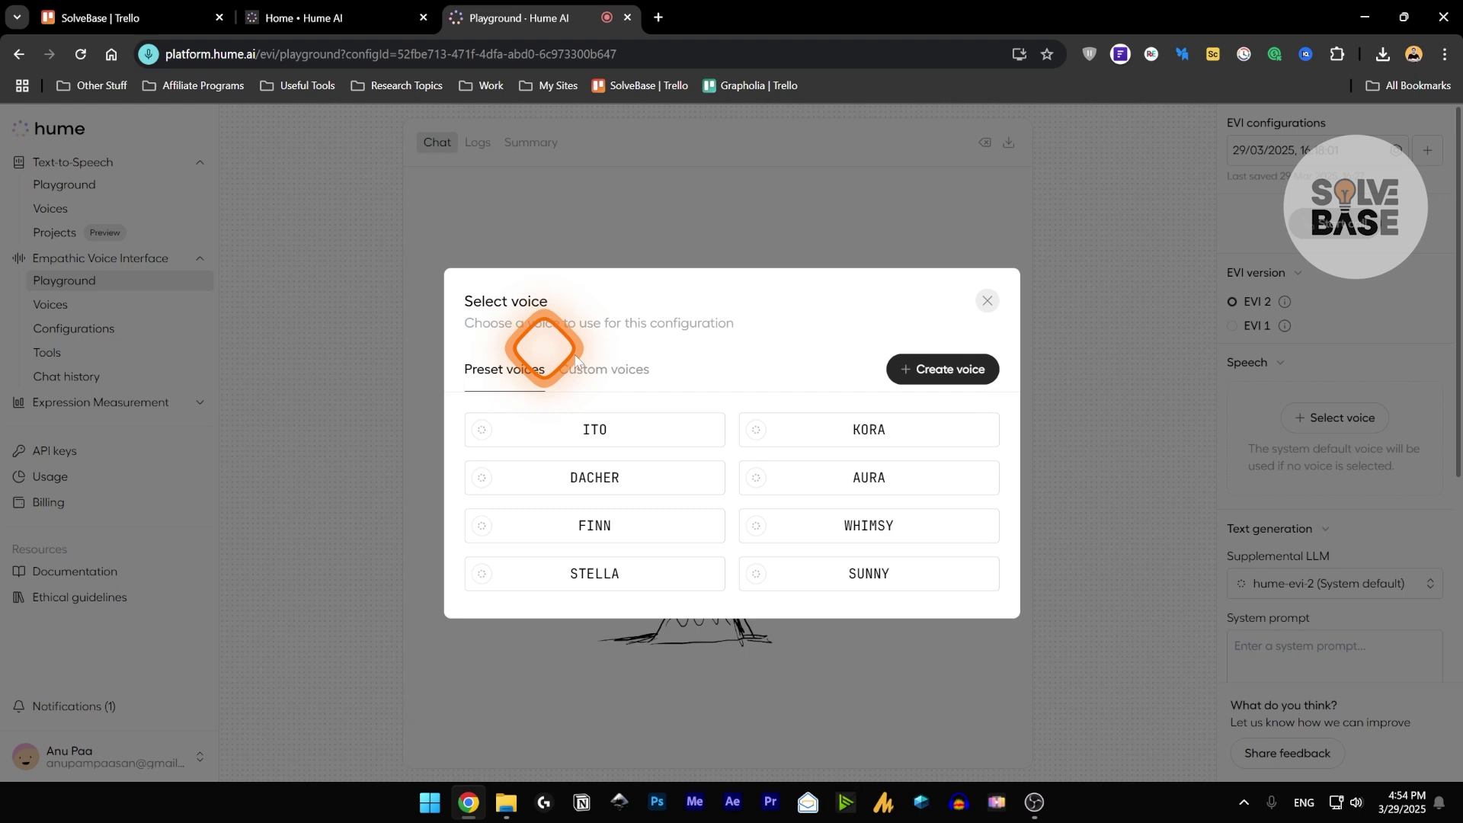
- Design a new custom voice with KORA as base and Confidence raised to 11
left_click(954, 369)
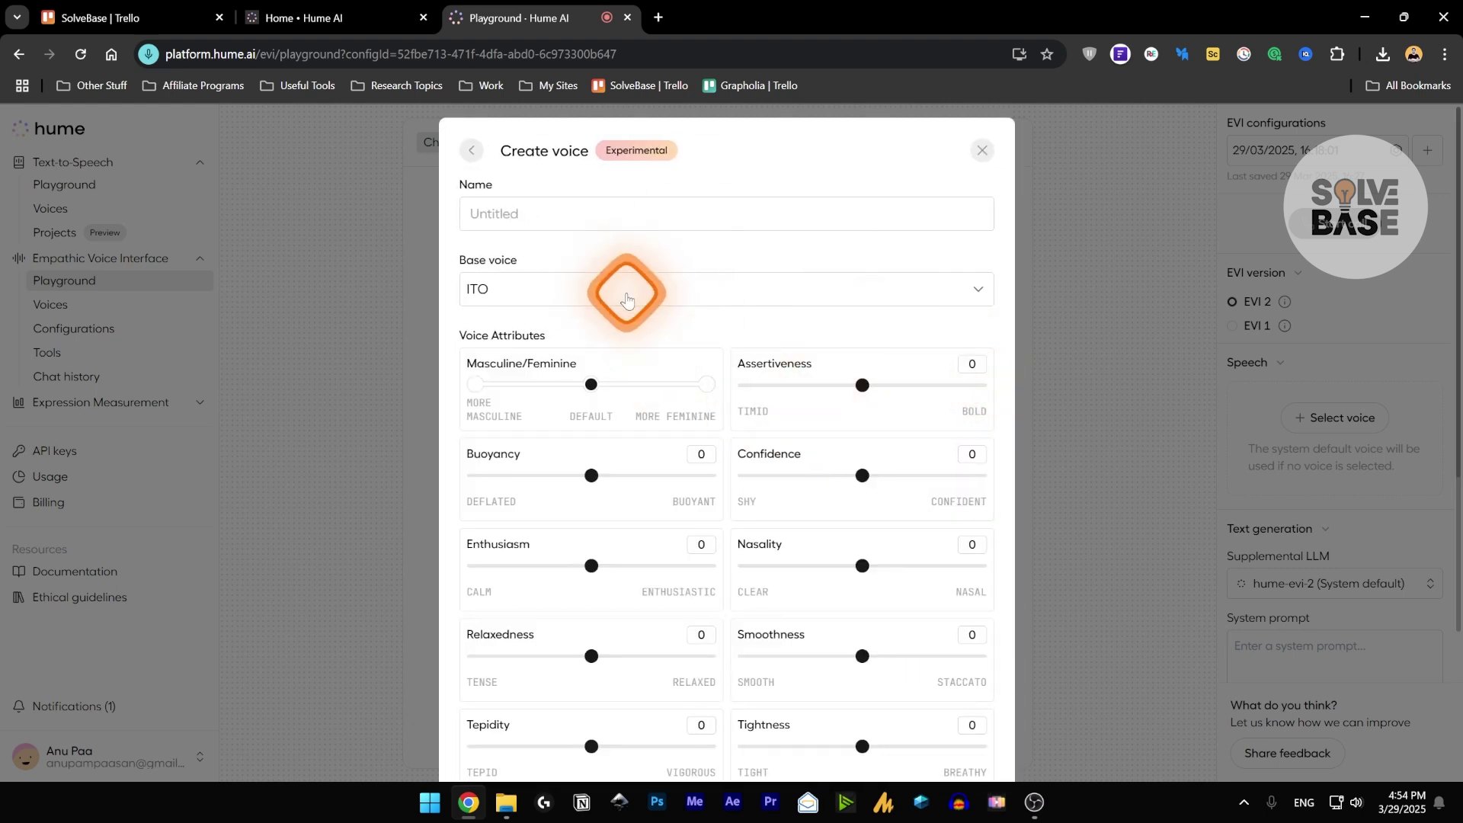
left_click(520, 291)
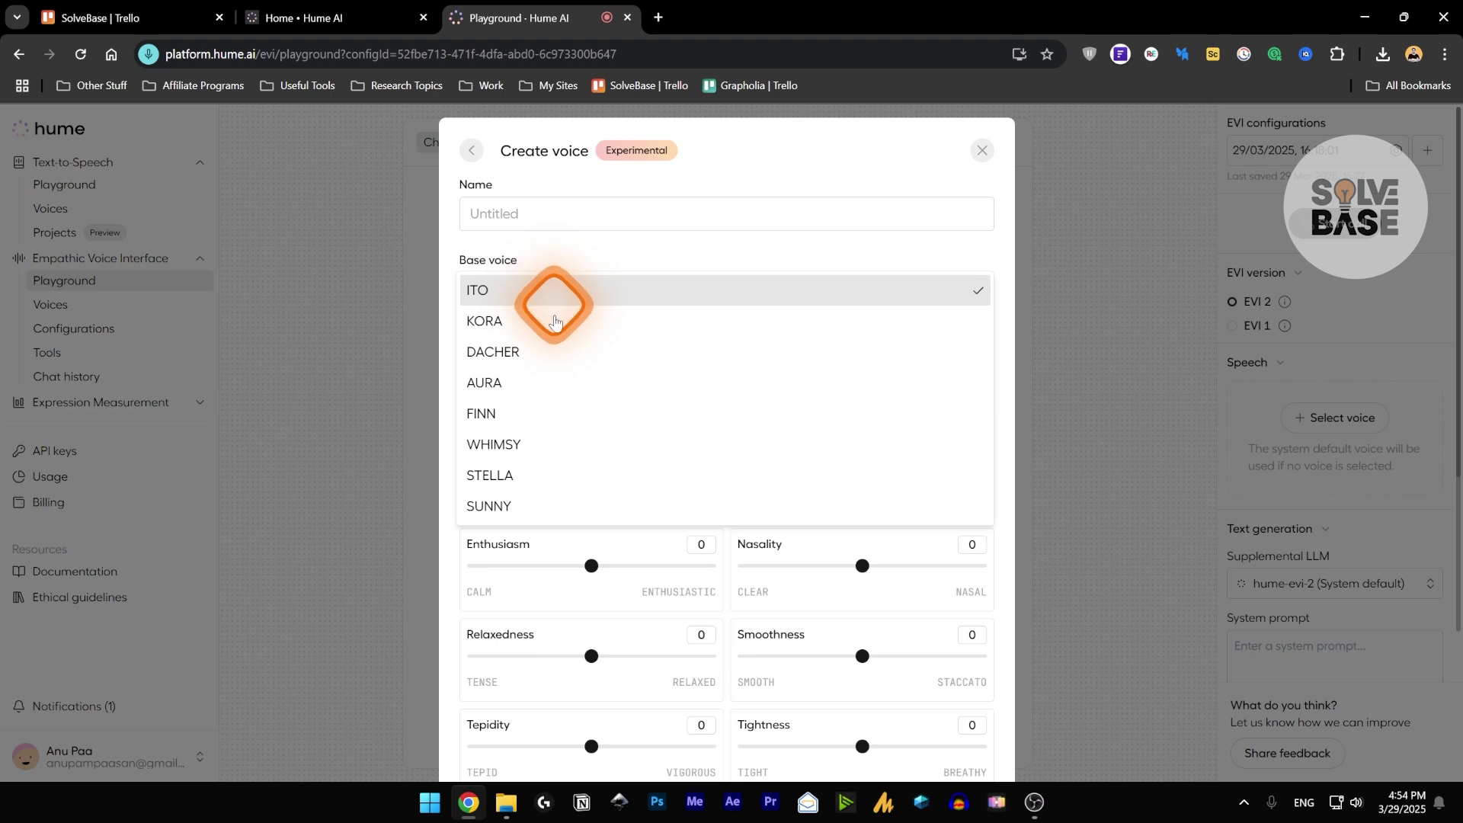
left_click(556, 321)
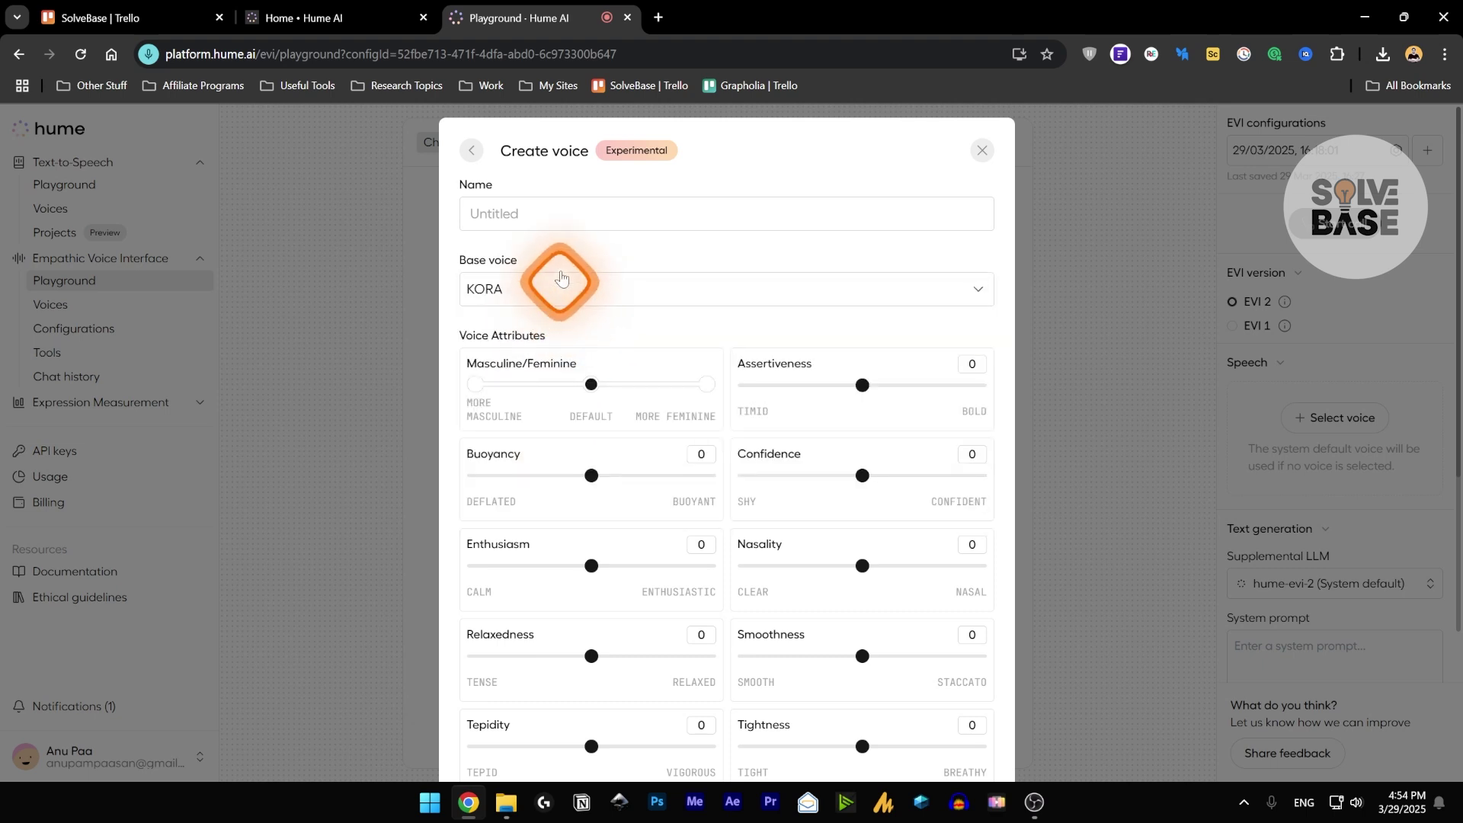
scroll(533, 298, "down", 1)
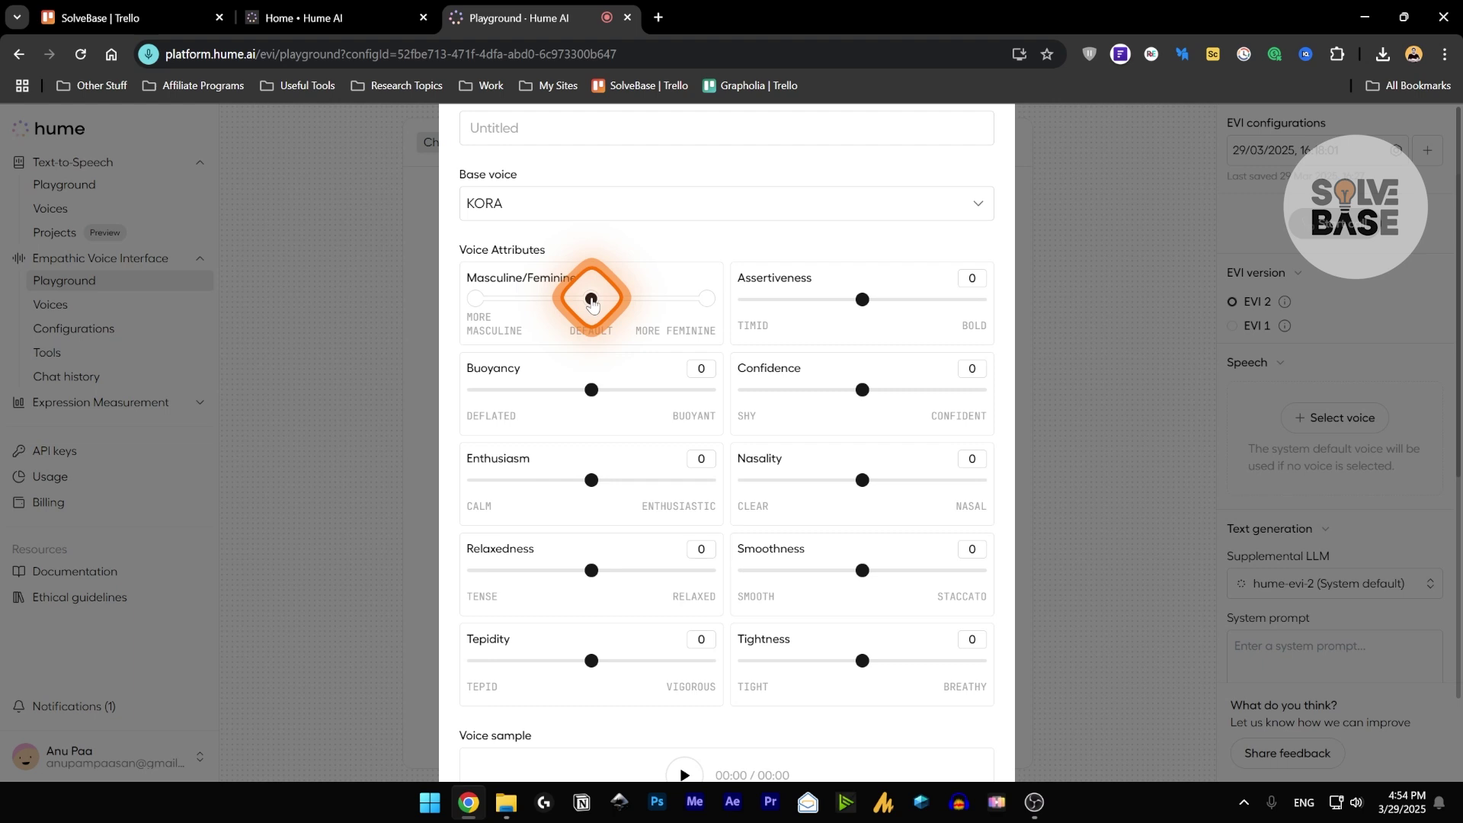
left_click_drag(592, 303, 508, 299)
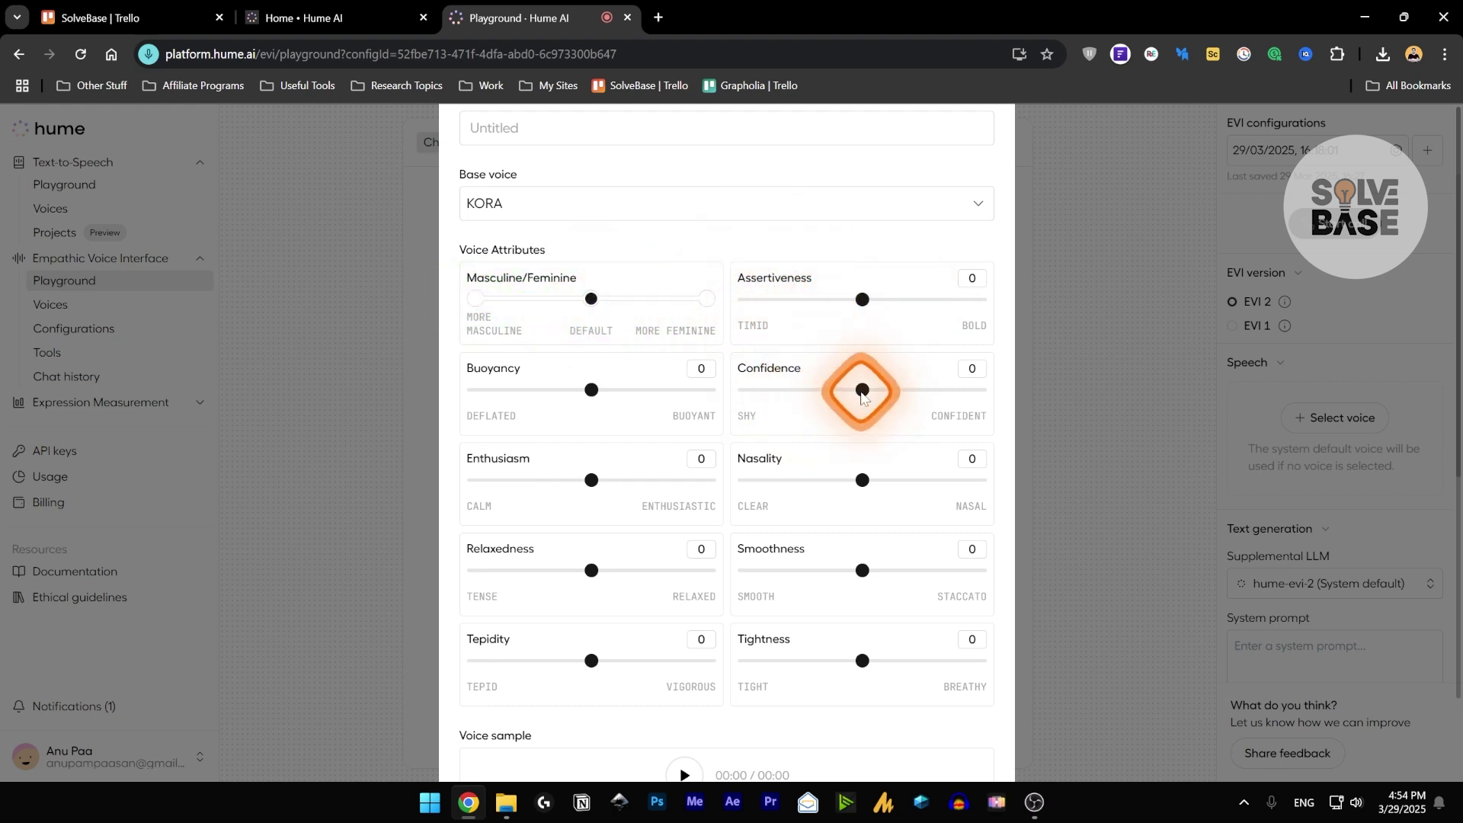
mouse_move(863, 391)
left_mouse_down()
mouse_move(937, 387)
mouse_move(855, 390)
mouse_move(873, 393)
left_mouse_up()
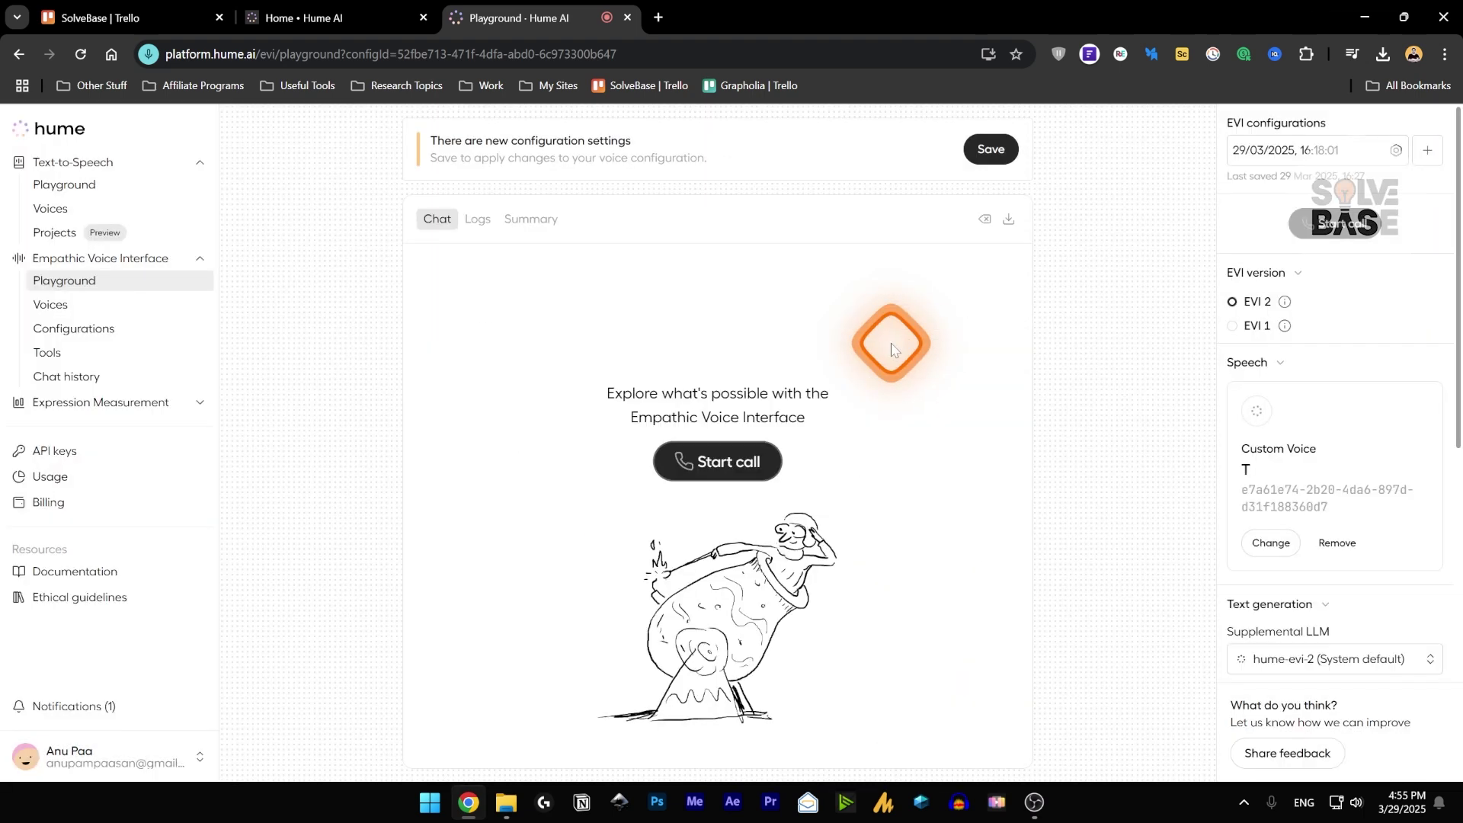
- Browse the supplemental LLM list and close it without changing the model
scroll(1337, 440, "down", 2)
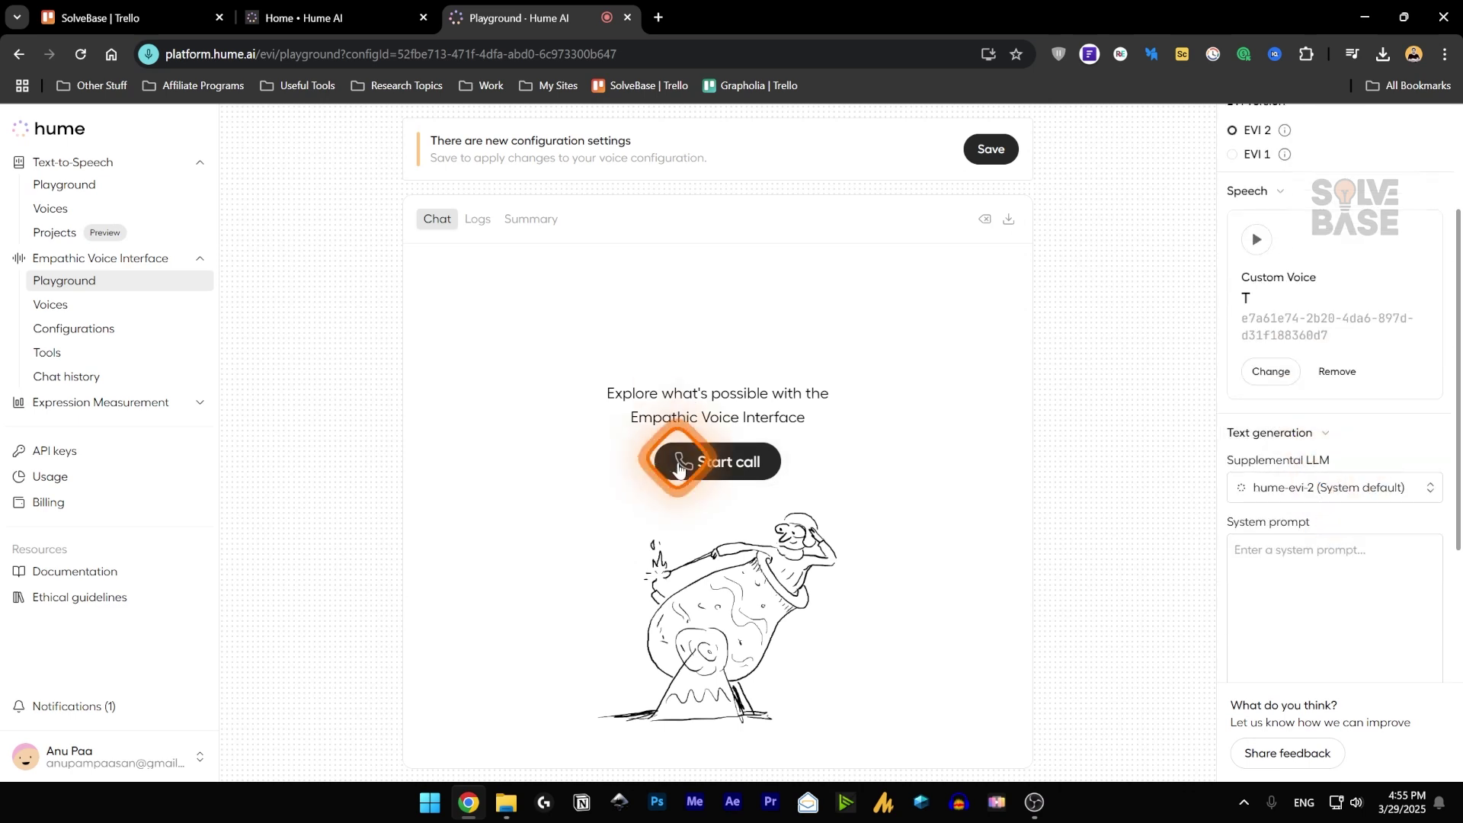
scroll(1364, 453, "down", 1)
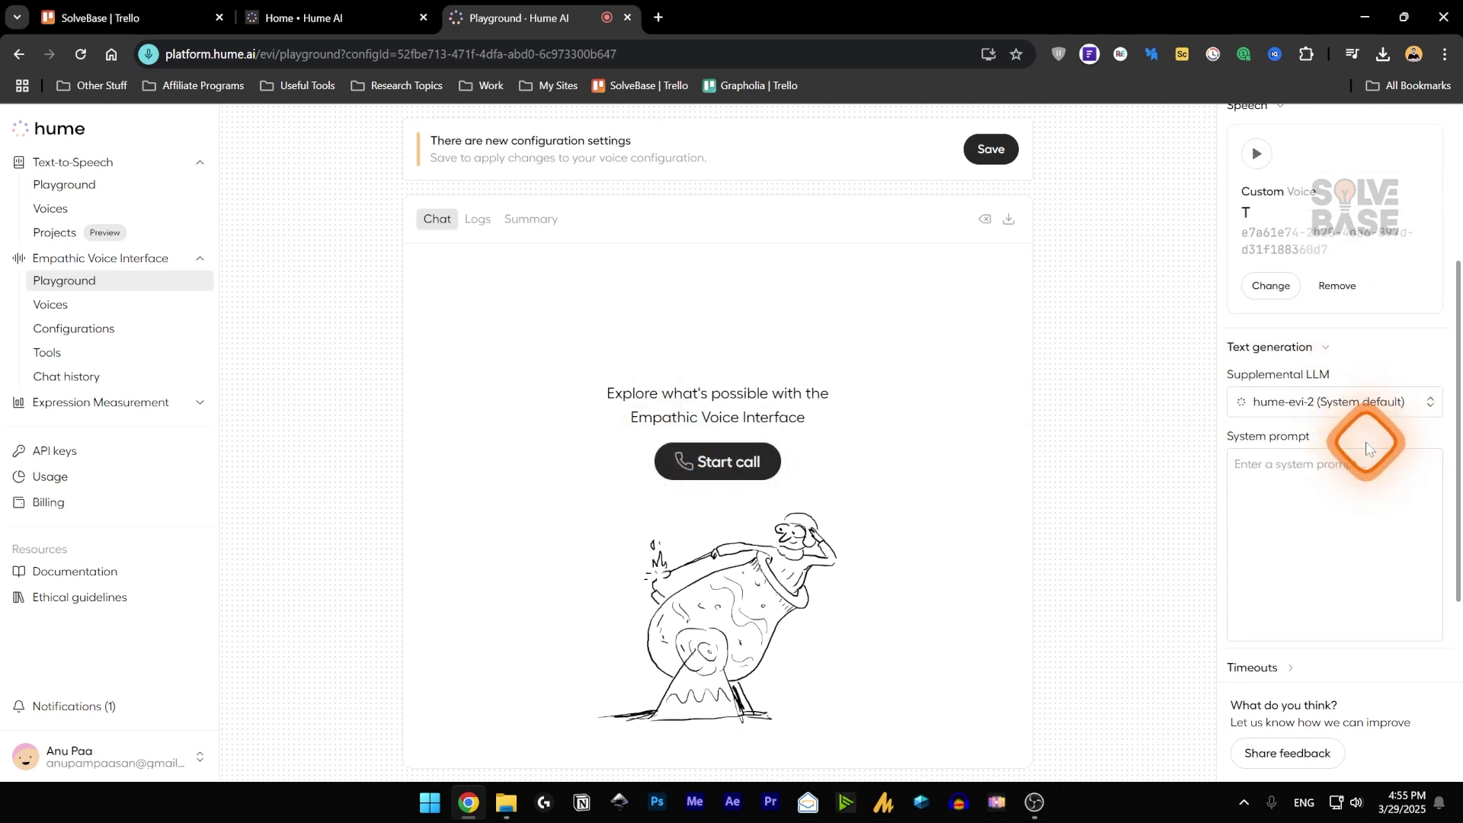
left_click(1355, 404)
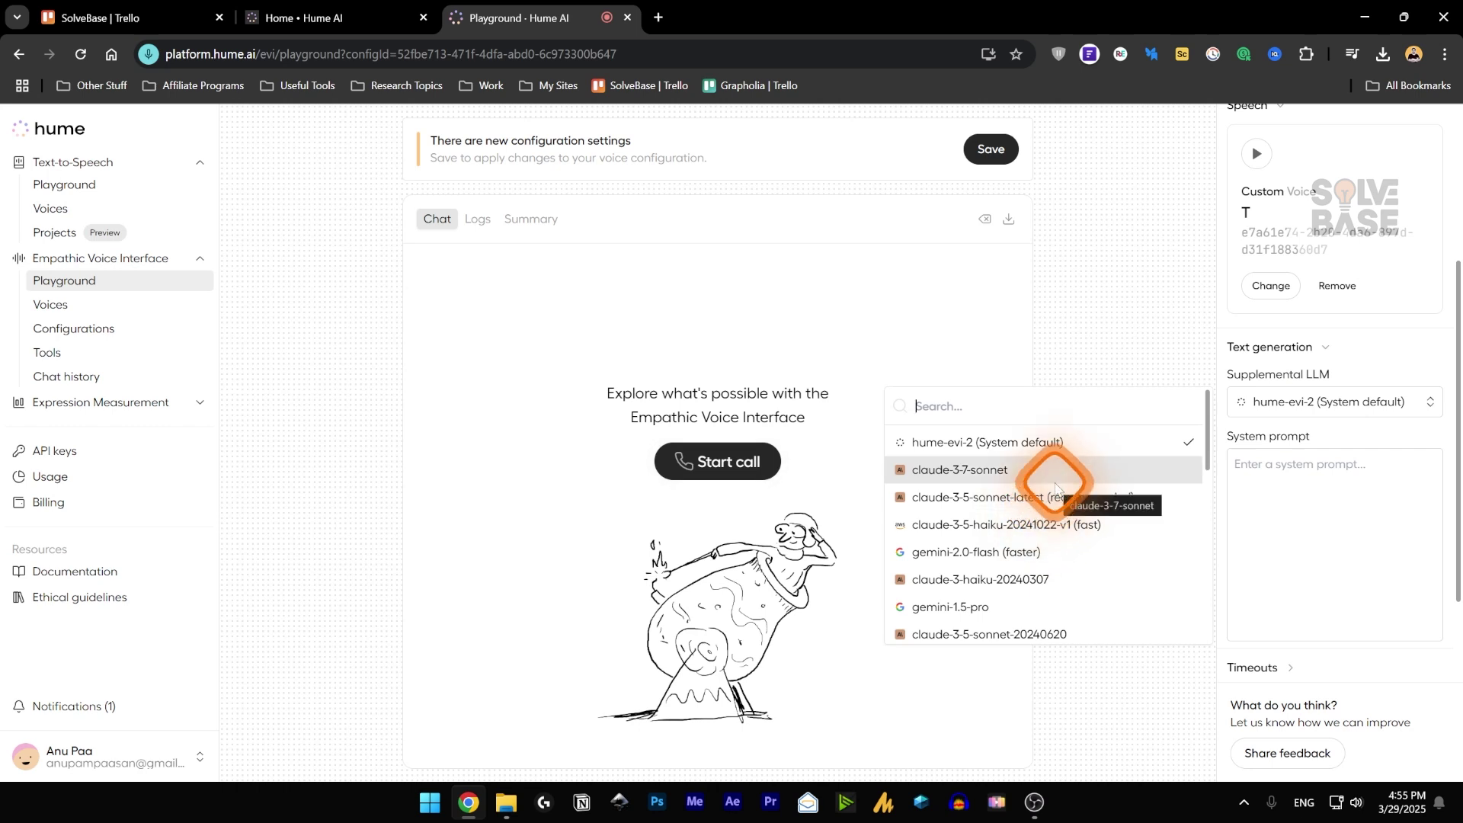
scroll(1056, 485, "down", 2)
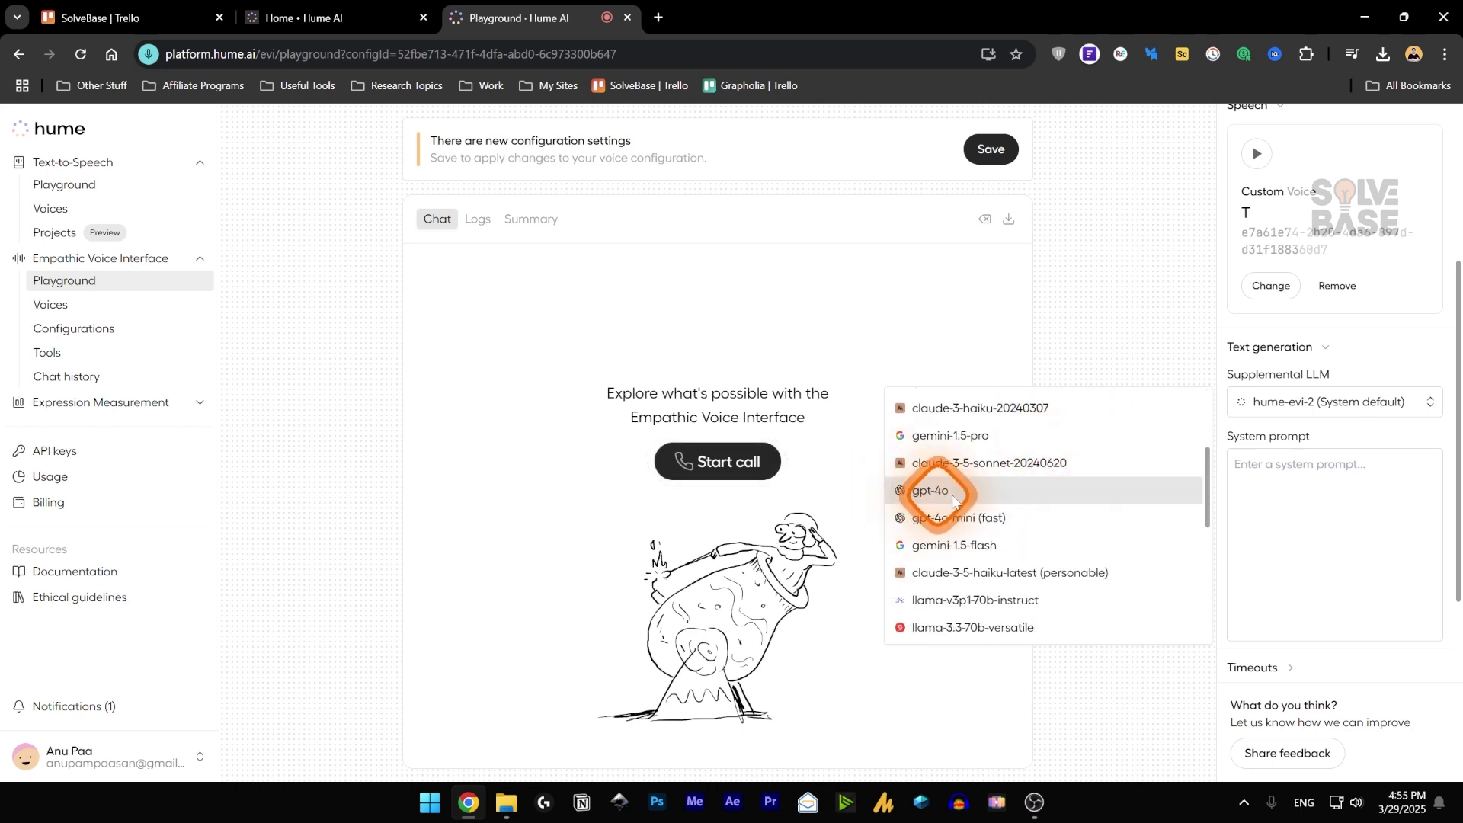
scroll(1049, 543, "down", 2)
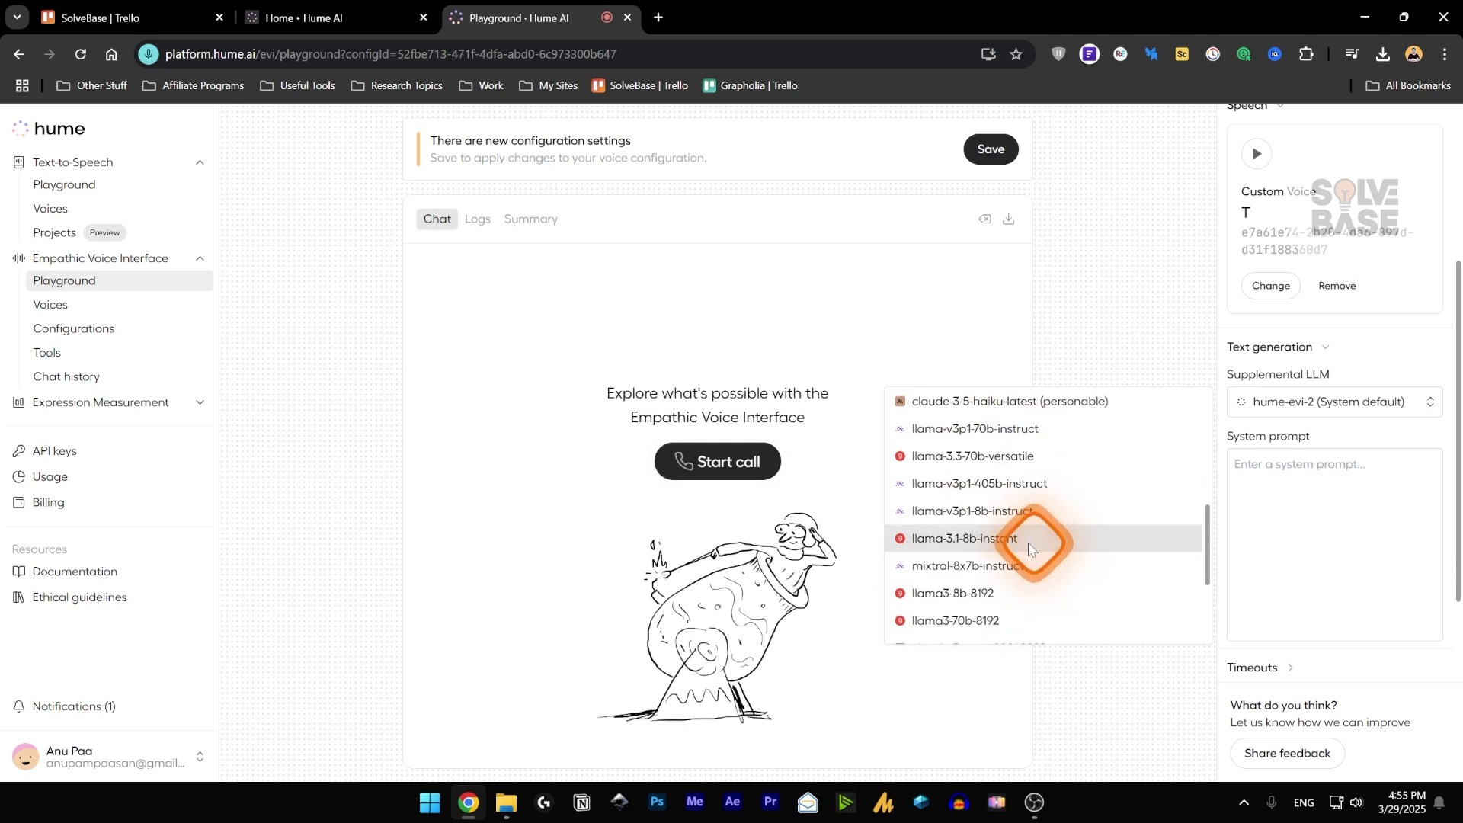
scroll(1029, 549, "up", 5)
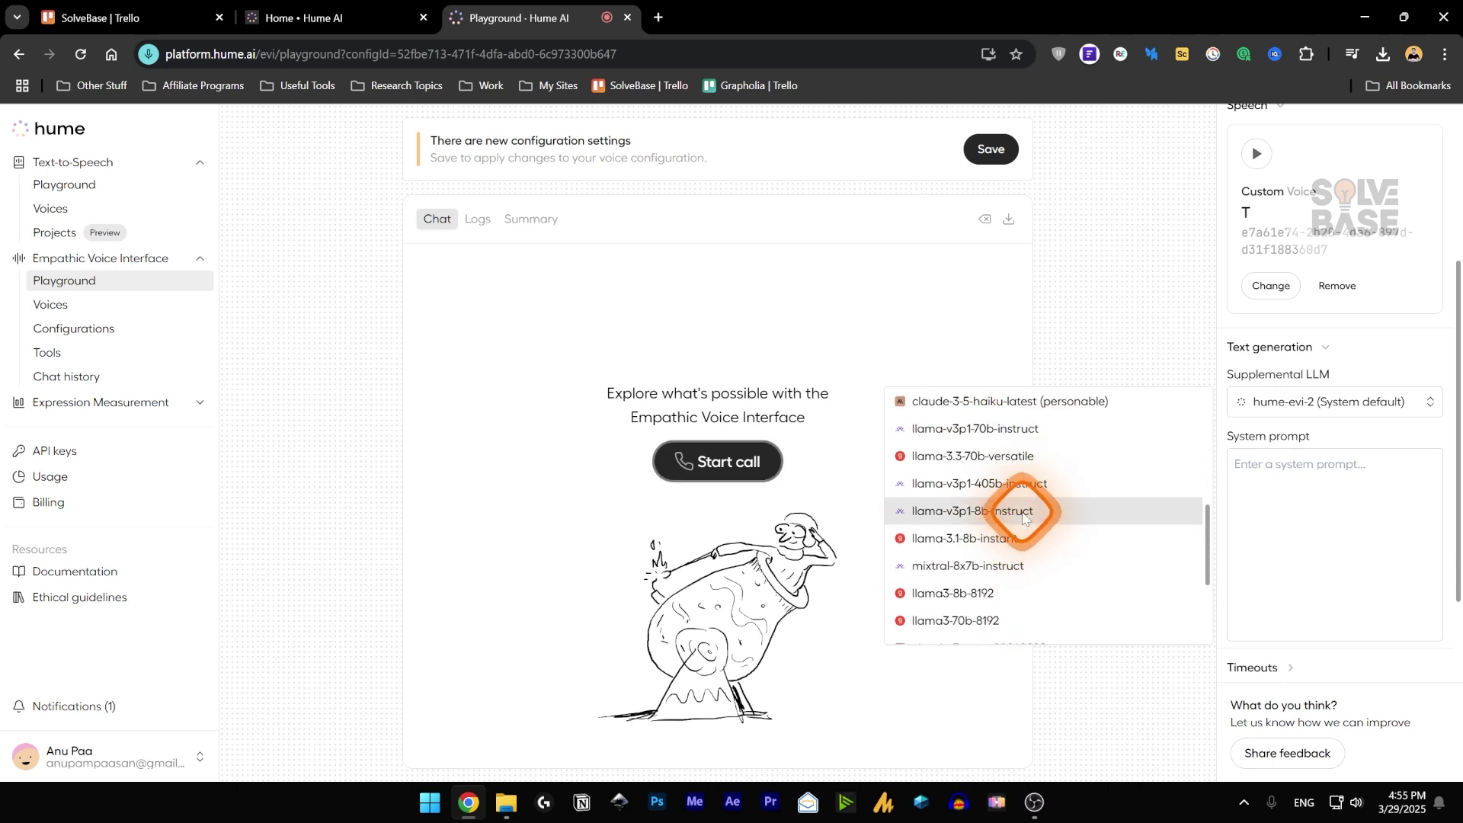
left_click(1349, 401)
- Peek at the Timeouts and Event messages sections, then expand the Tools settings
left_click(1293, 554)
scroll(1351, 539, "down", 2)
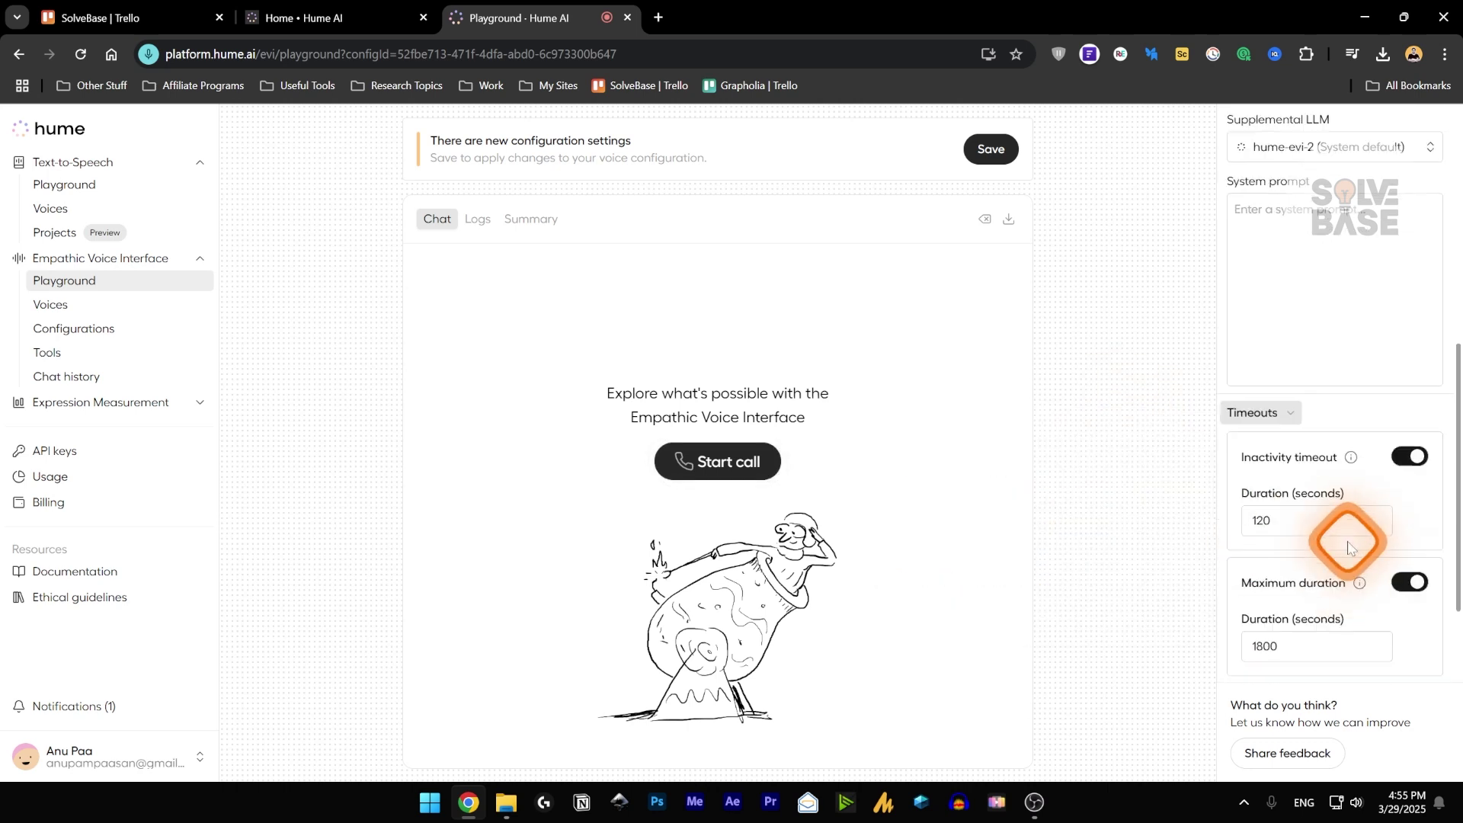
left_click(1273, 370)
left_click(1309, 407)
left_click(1310, 408)
left_click(1267, 611)
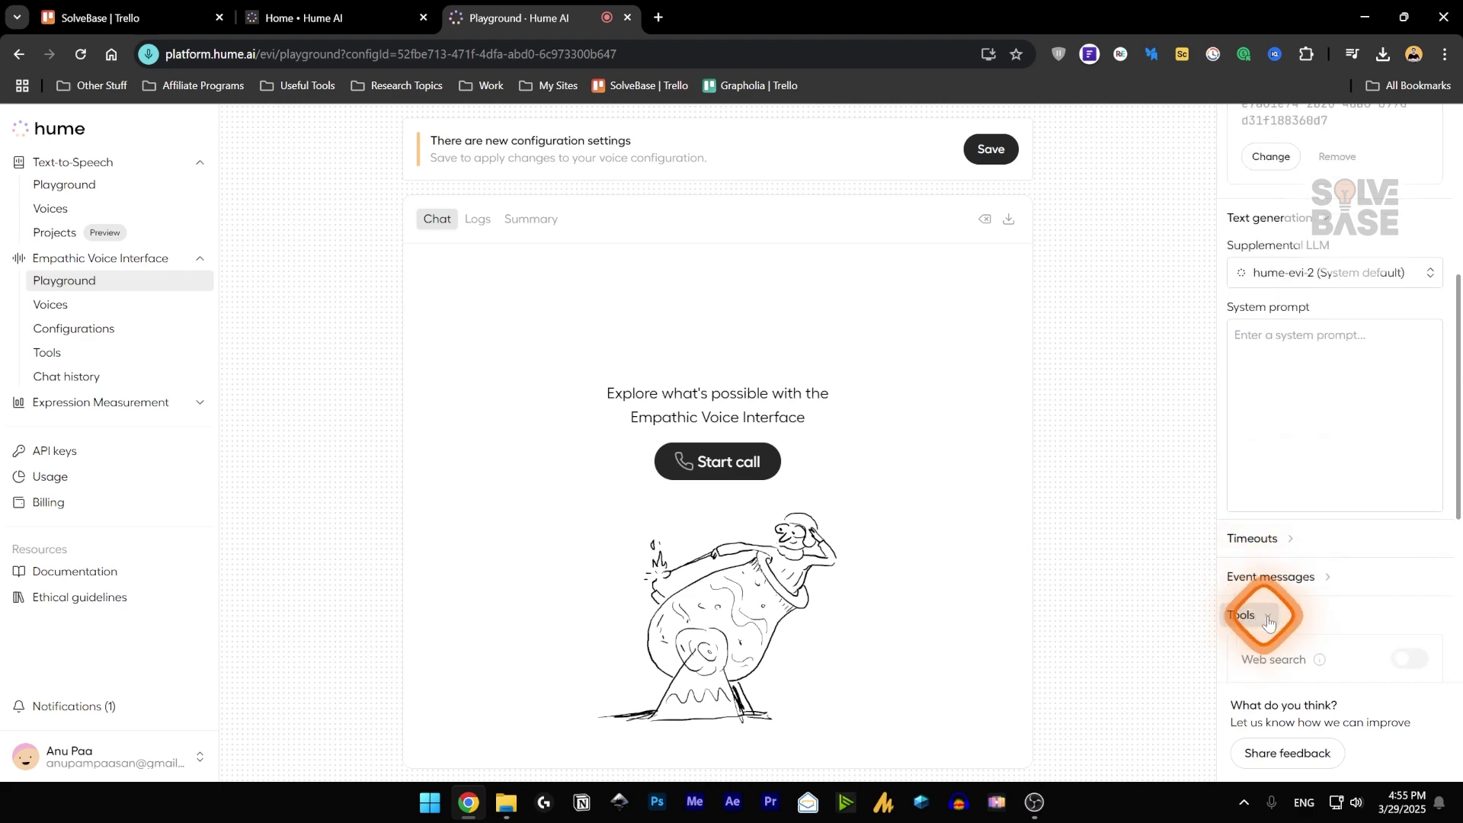
- Select gpt-4o as the supplemental LLM and review the Tools settings below it
scroll(1356, 555, "down", 5)
scroll(1333, 492, "up", 3)
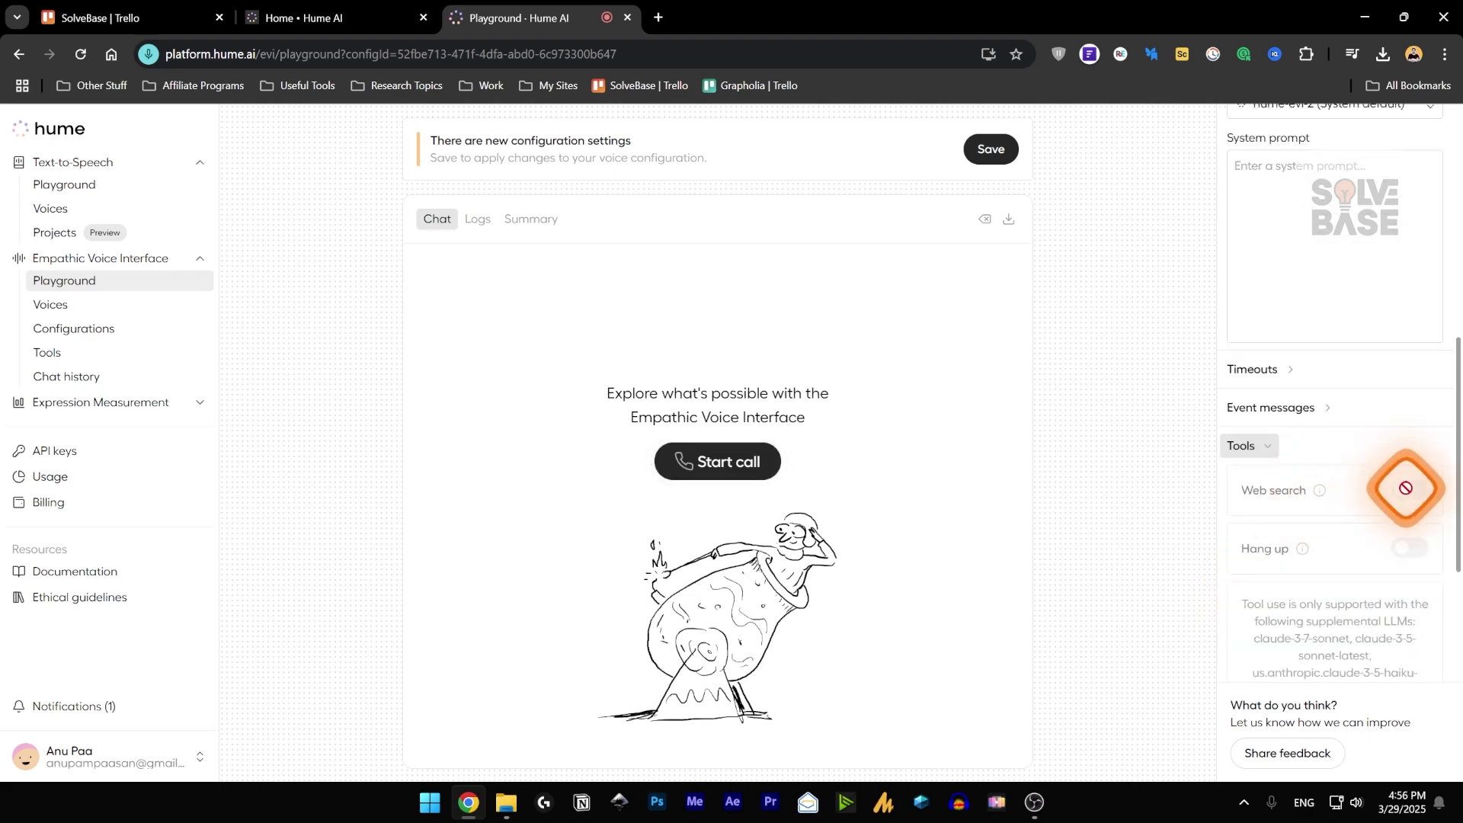
mouse_move(1405, 486)
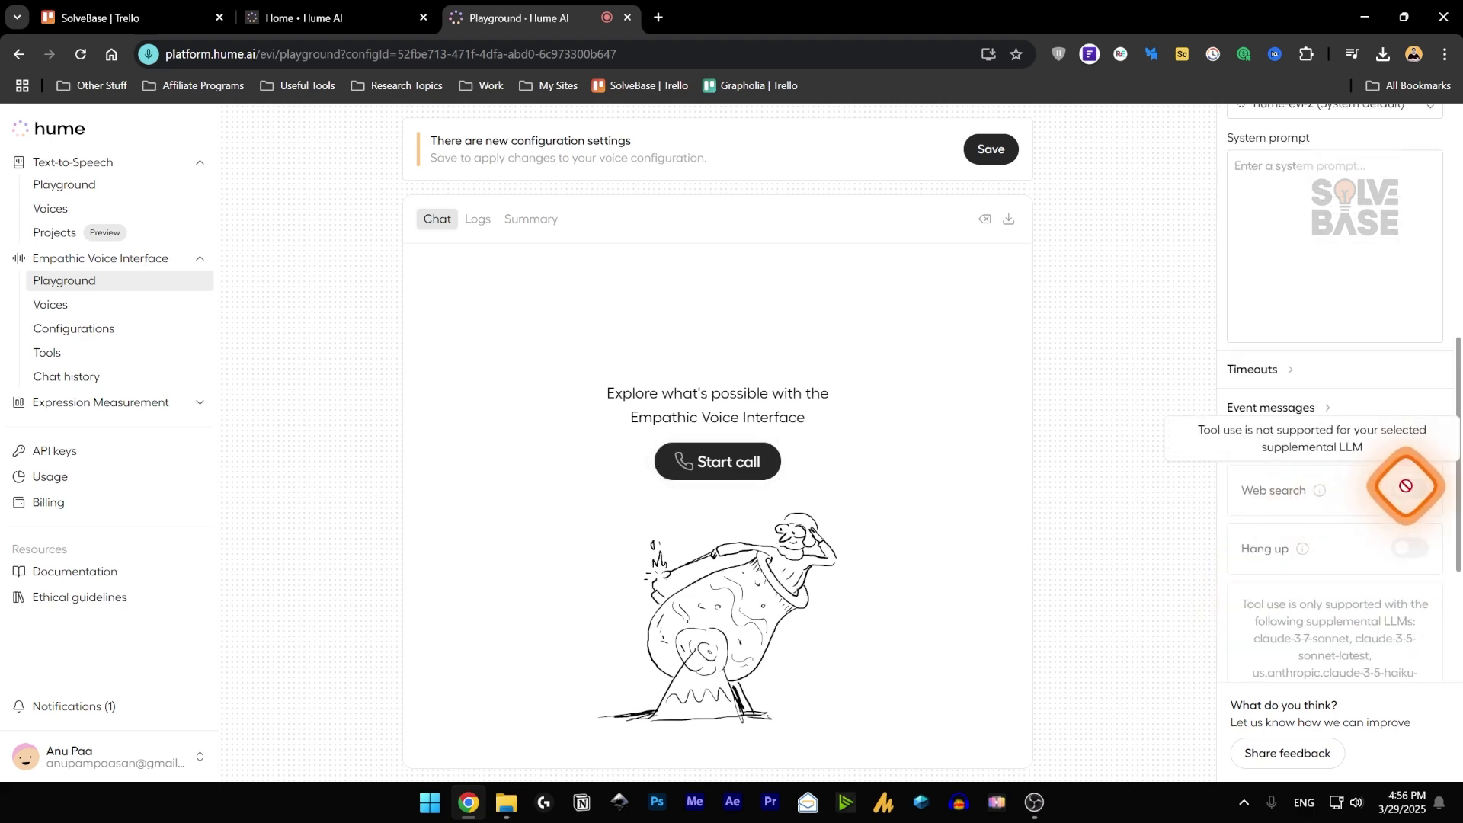
scroll(1319, 418, "up", 4)
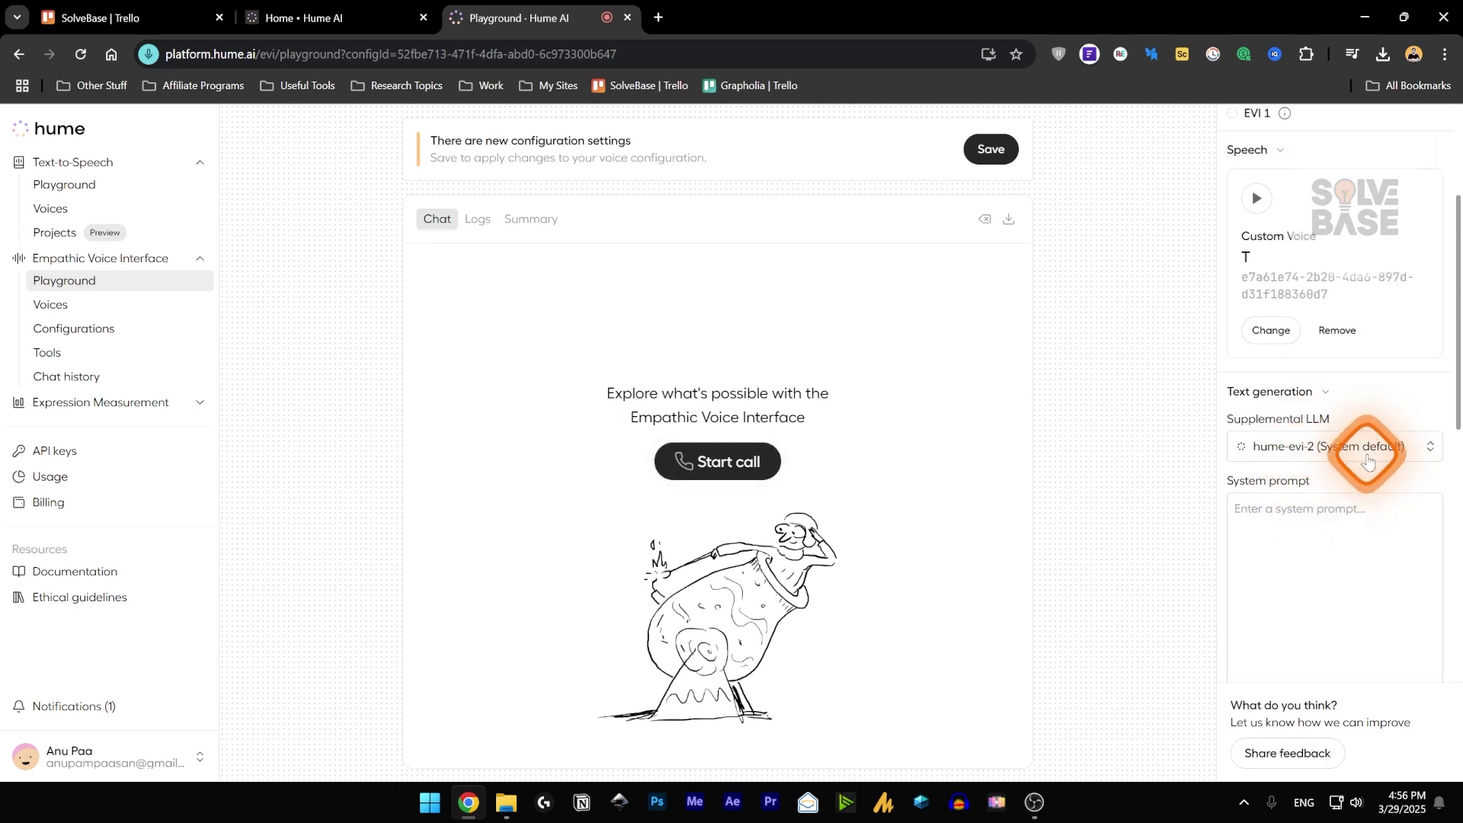
left_click(1372, 445)
scroll(1061, 533, "down", 1)
scroll(1061, 534, "down", 1)
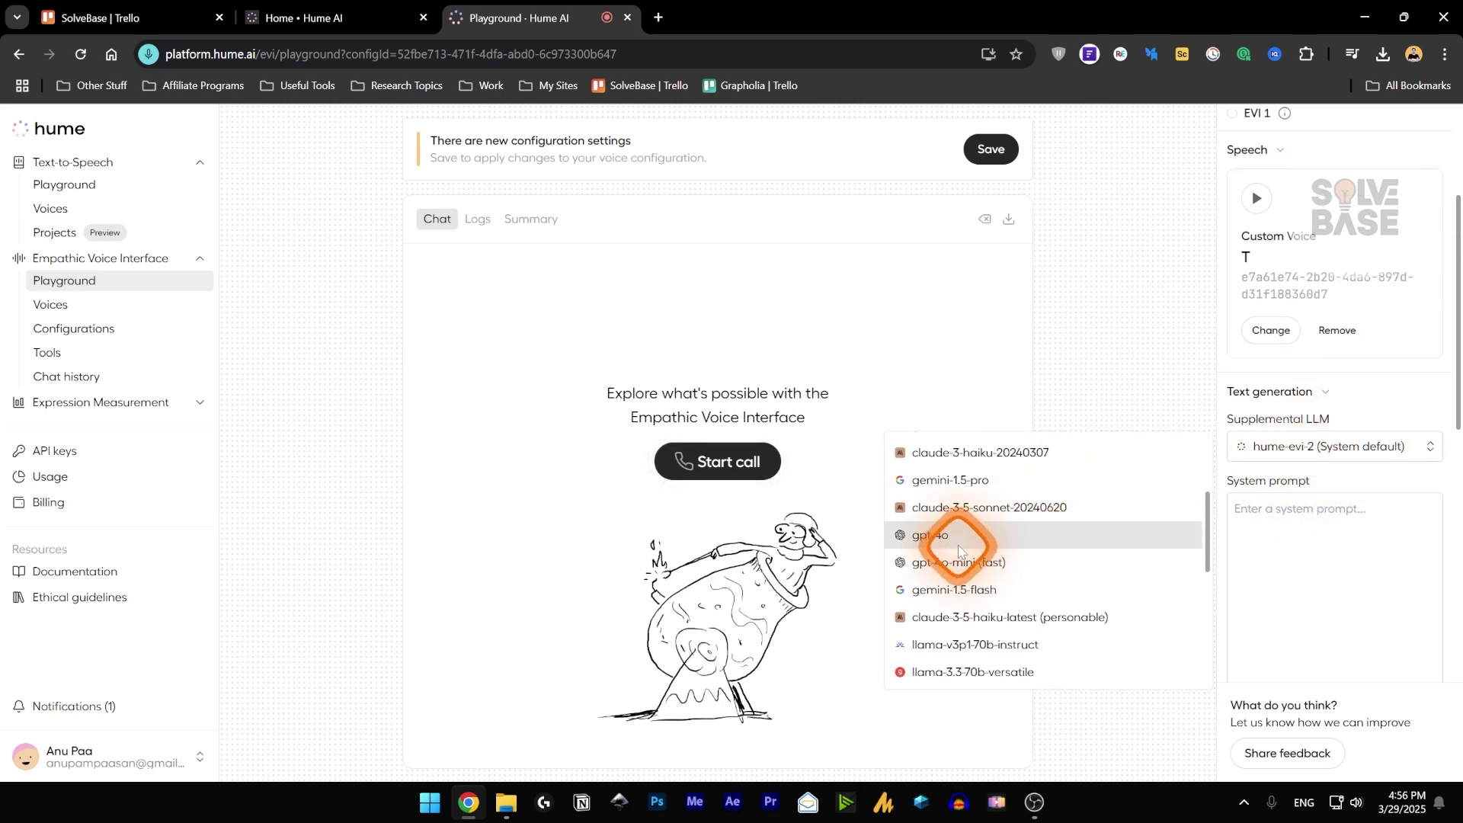
left_click(930, 533)
scroll(1341, 522, "down", 5)
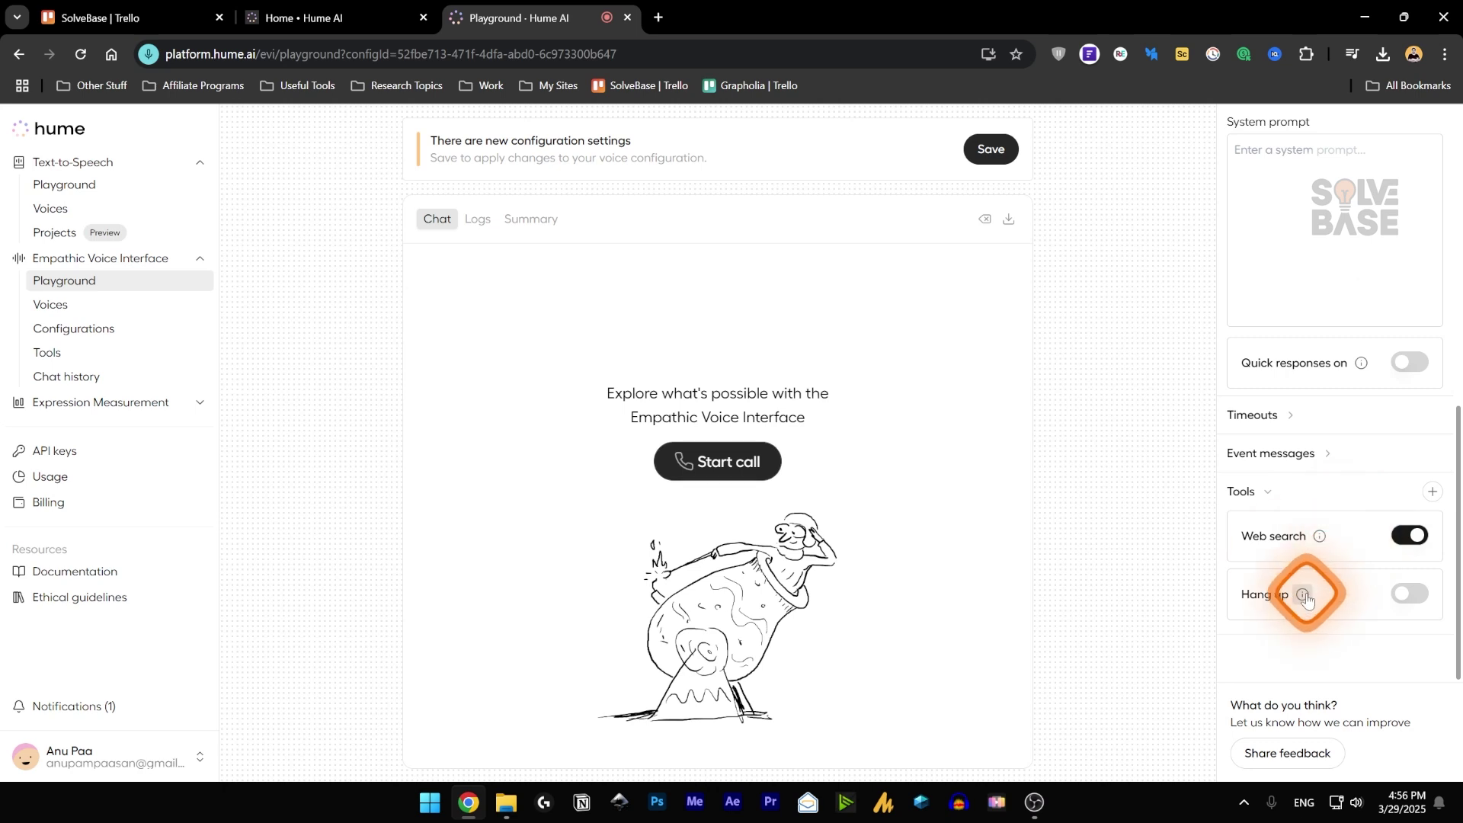
scroll(1318, 457, "up", 5)
scroll(1324, 579, "down", 5)
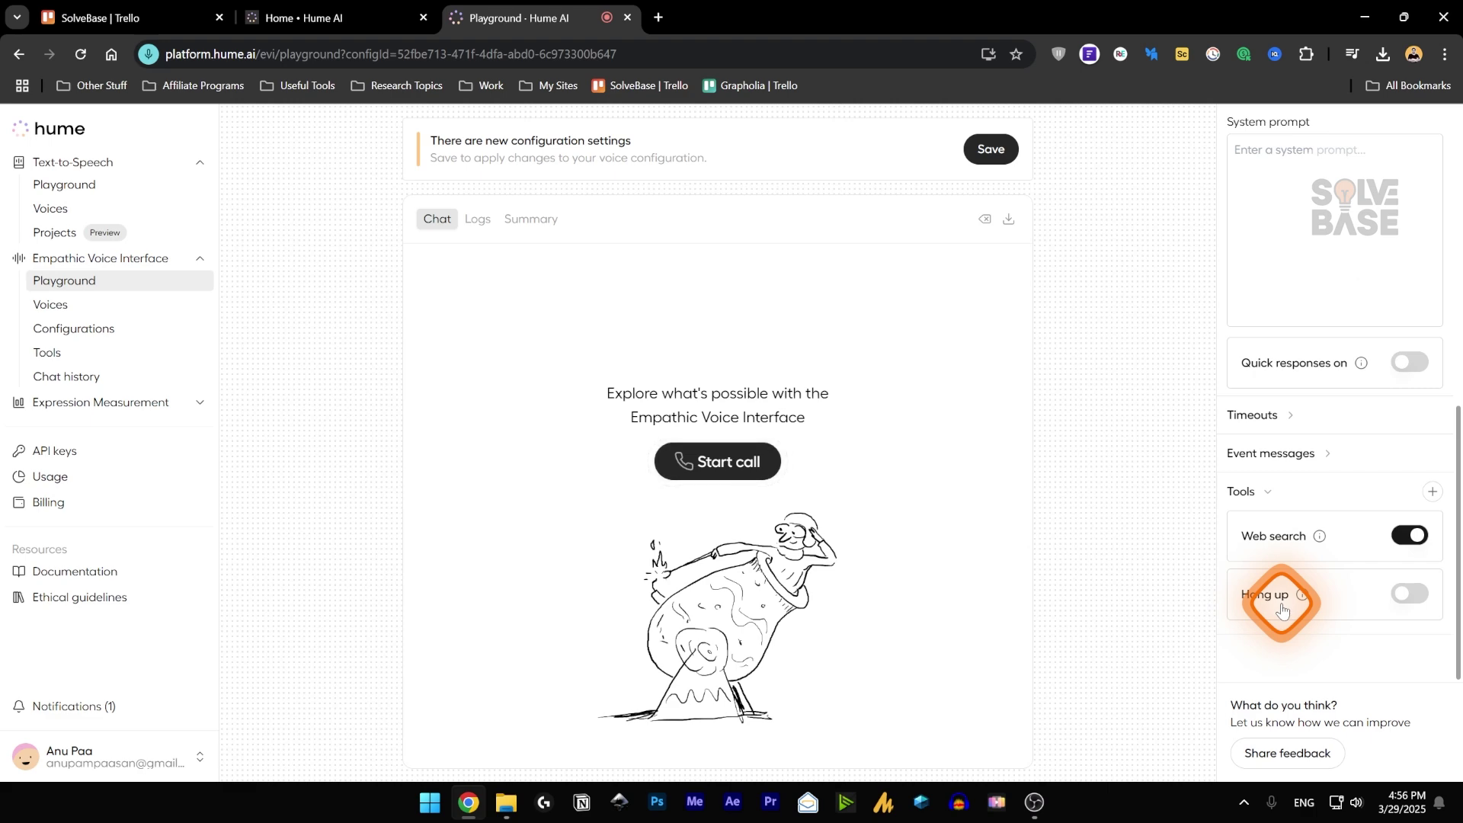
scroll(1282, 601, "up", 10)
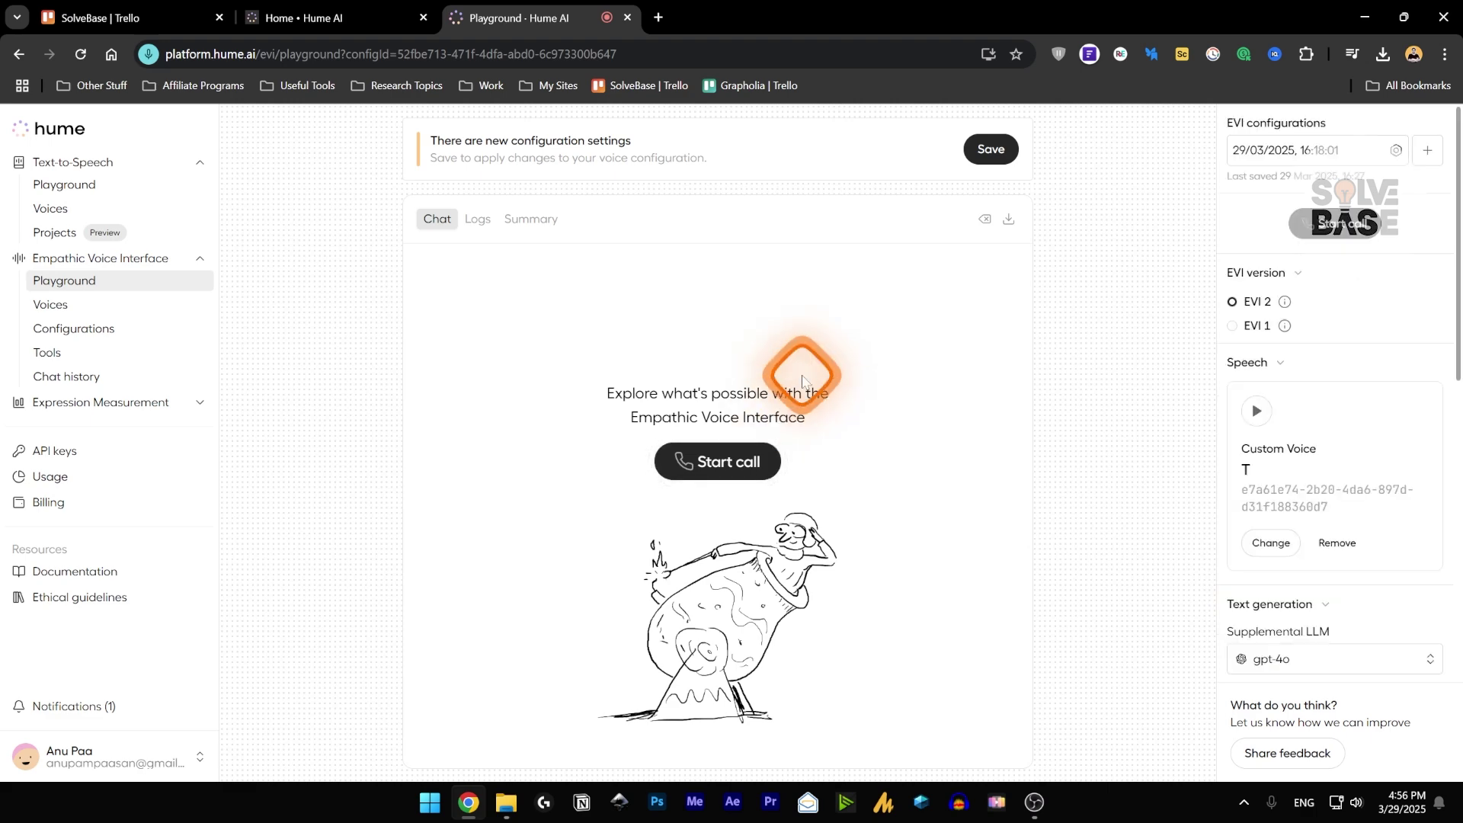
- Start a voice call with EVI, then scroll the chat to read each message's emotion scores
left_click(723, 464)
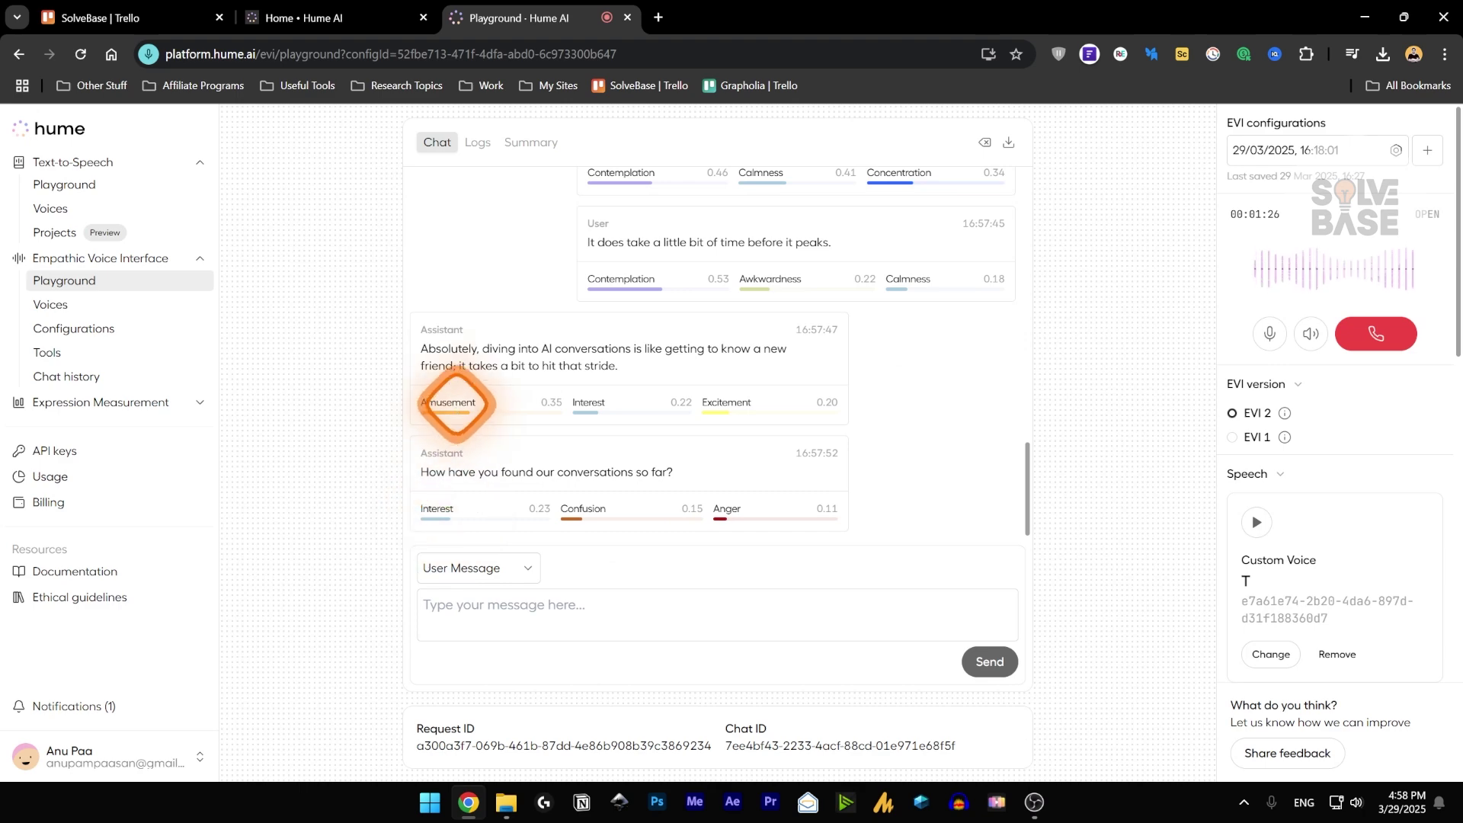
scroll(758, 408, "up", 3)
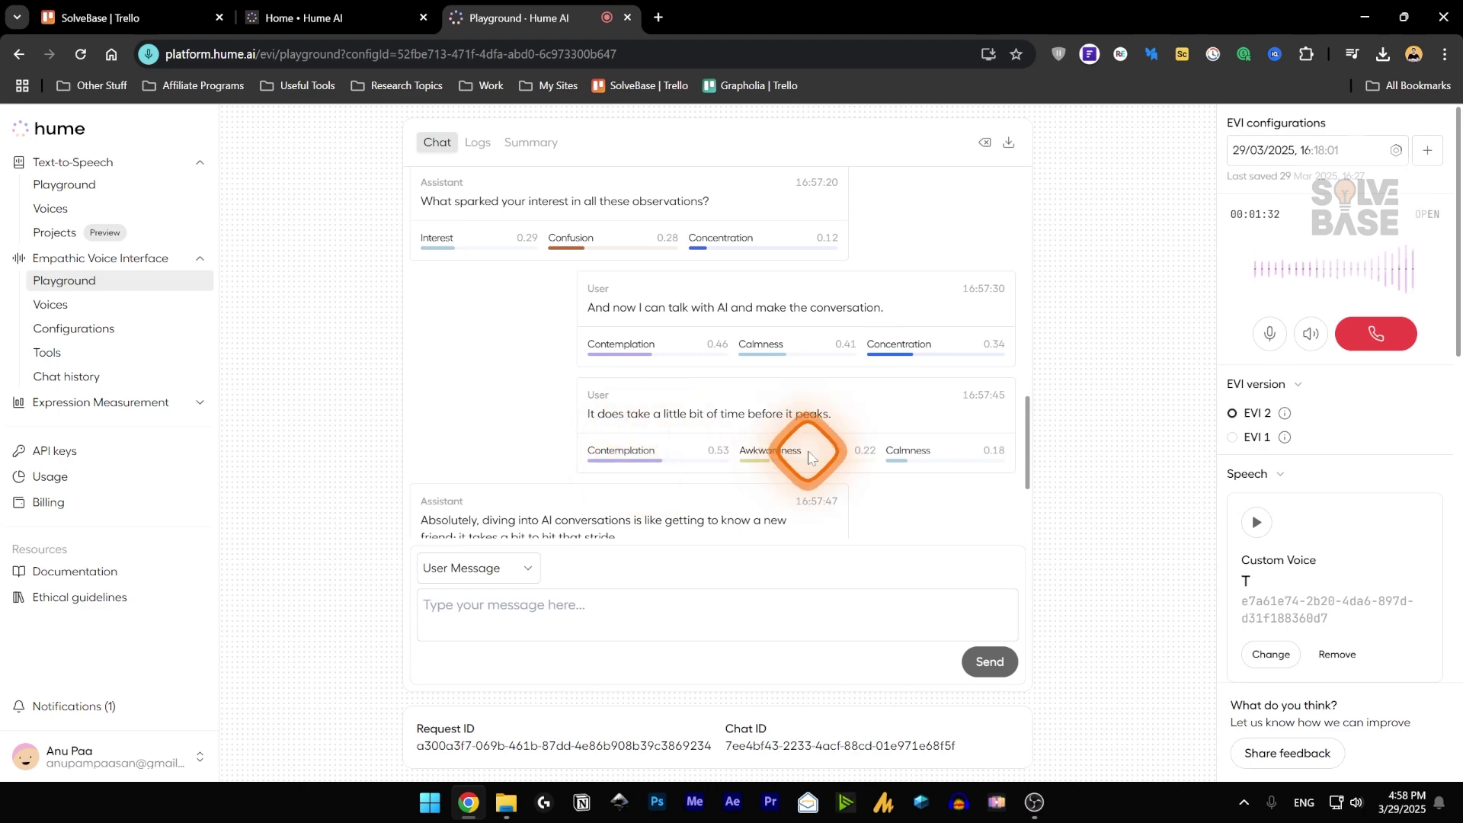
scroll(934, 482, "down", 3)
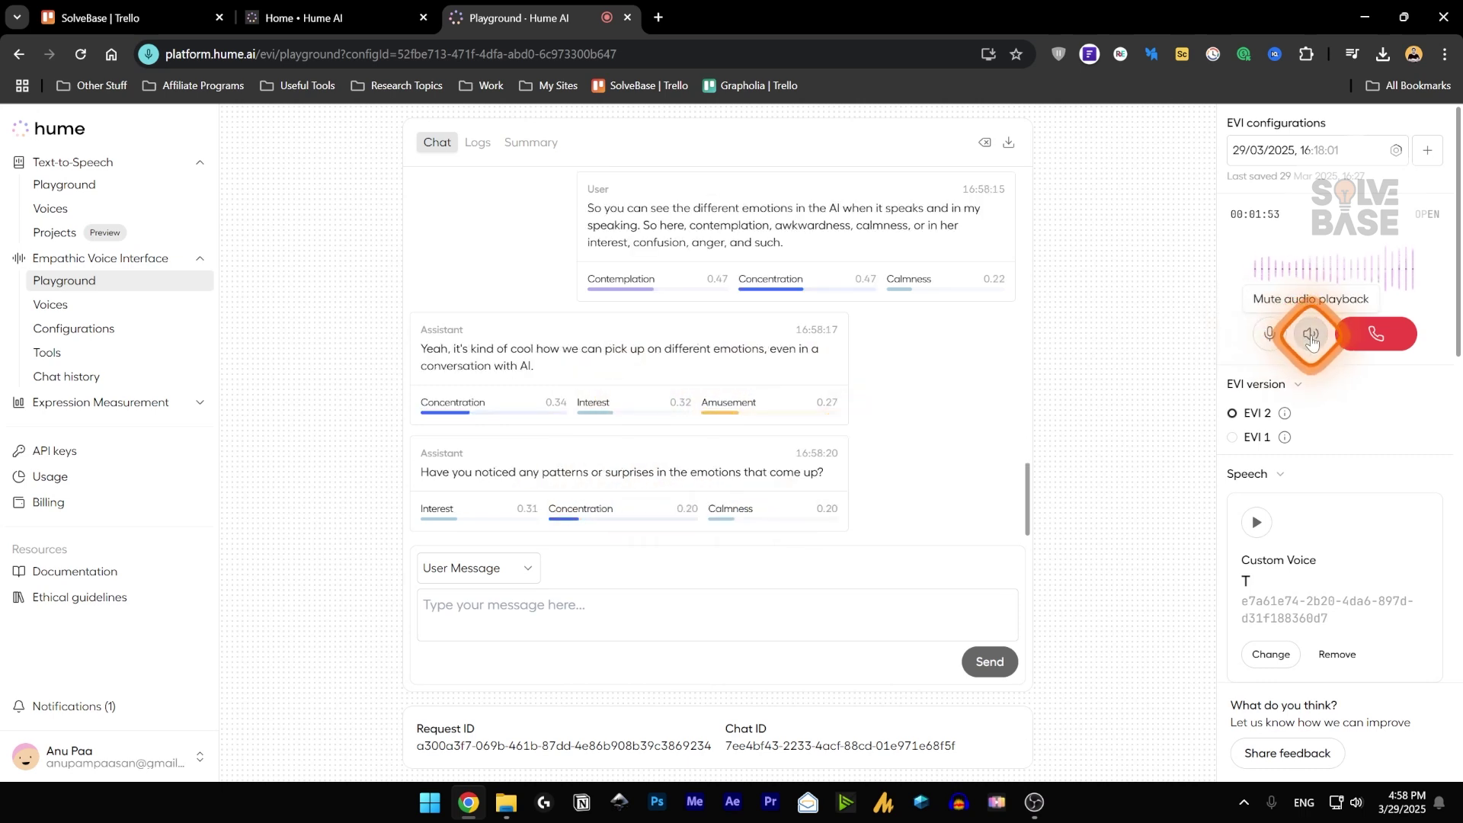
- End the call, view its Summary metrics, and open then close the Top expressions dropdown
left_click(1383, 342)
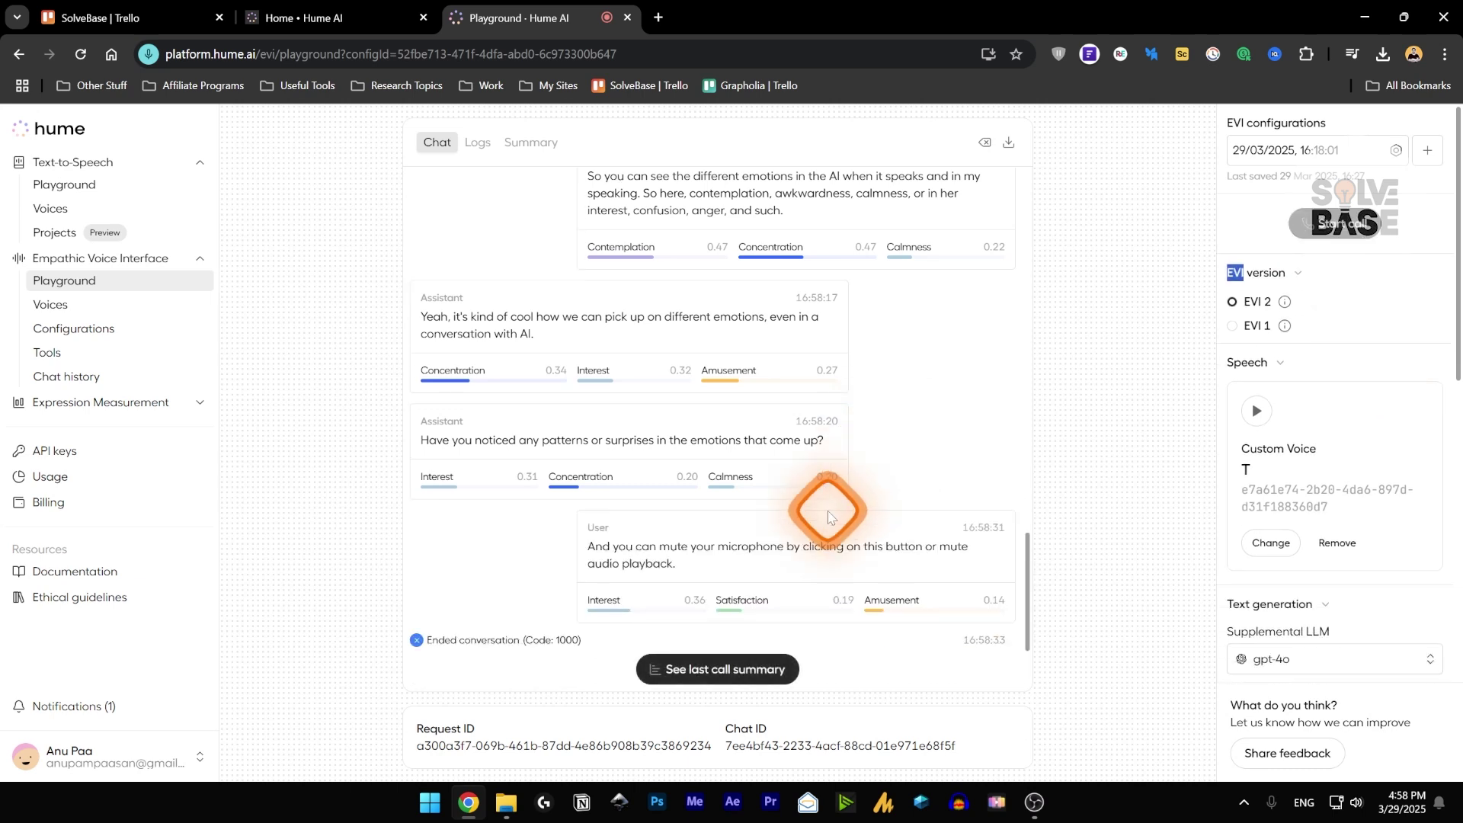
left_click(917, 425)
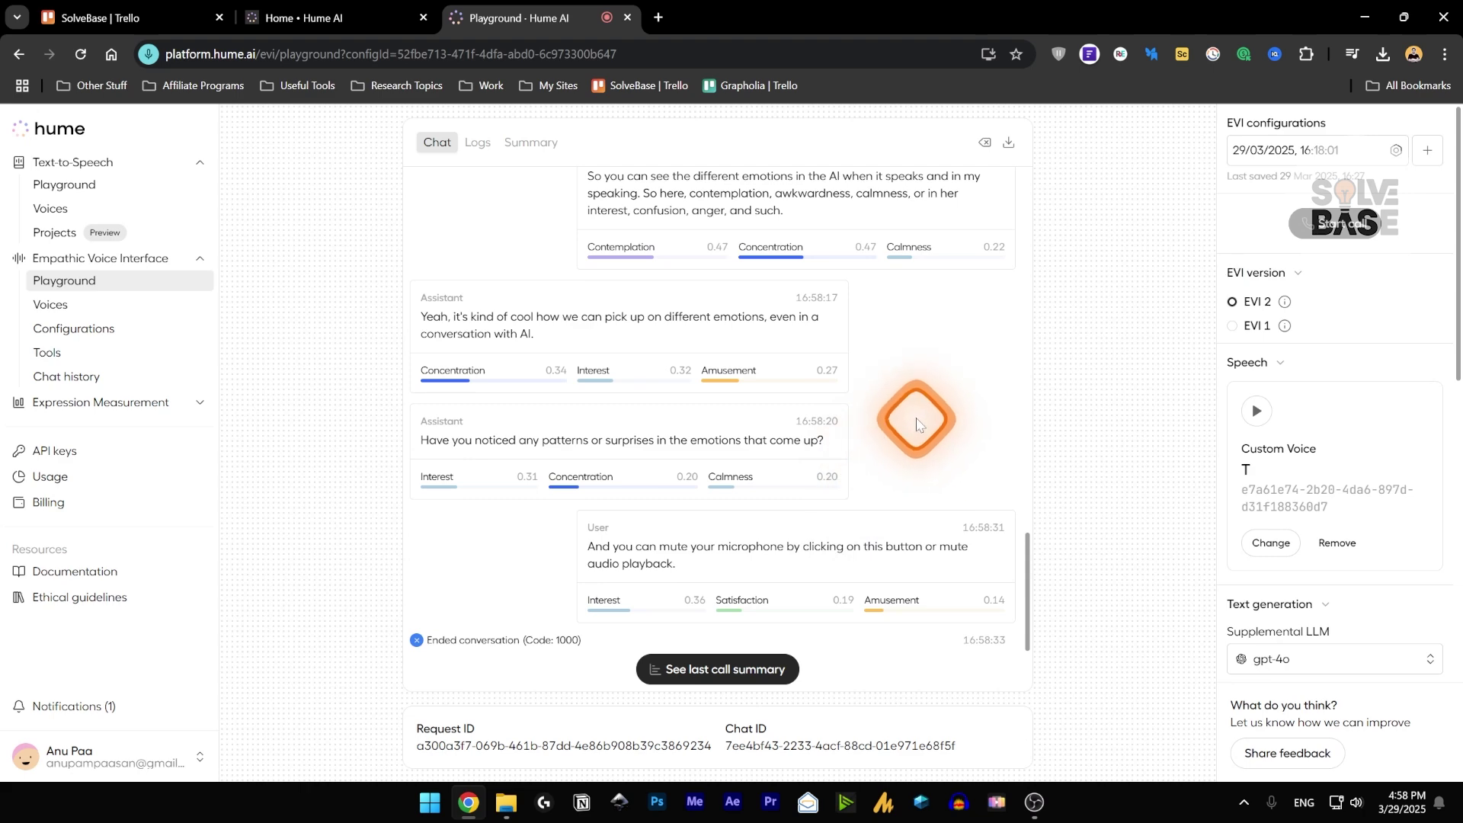
left_click(717, 669)
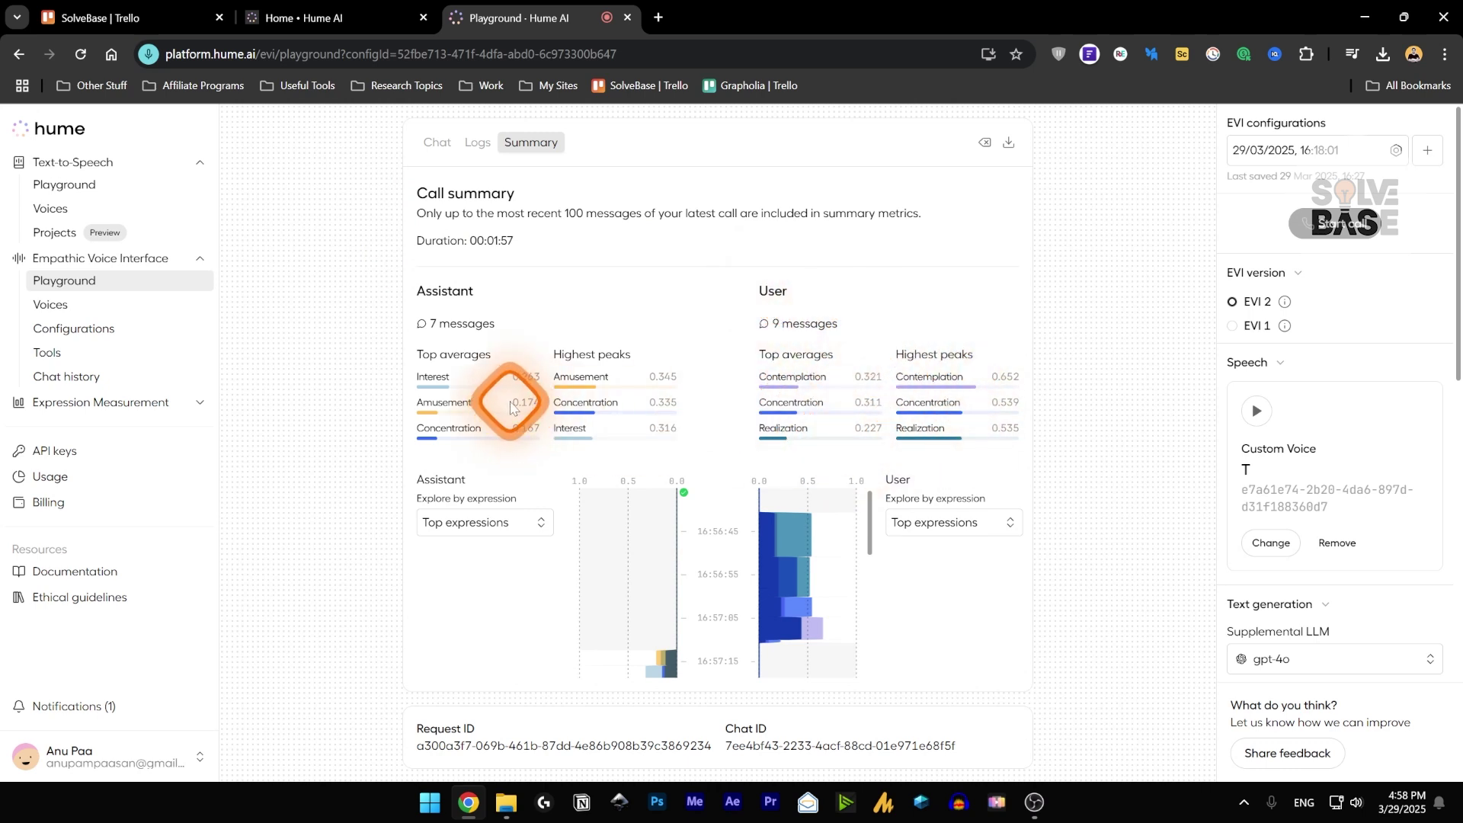
left_click(533, 523)
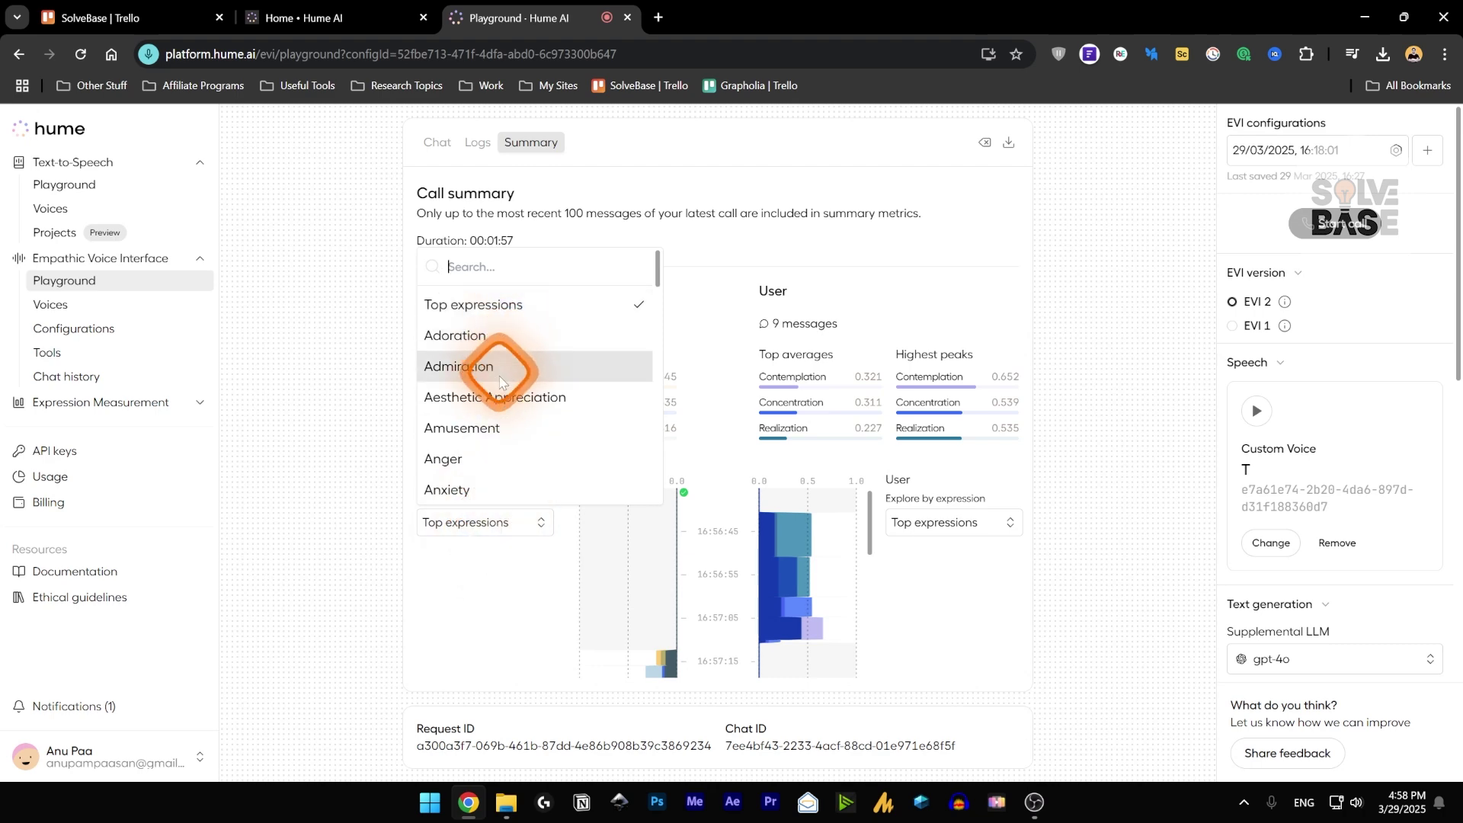
left_click(506, 542)
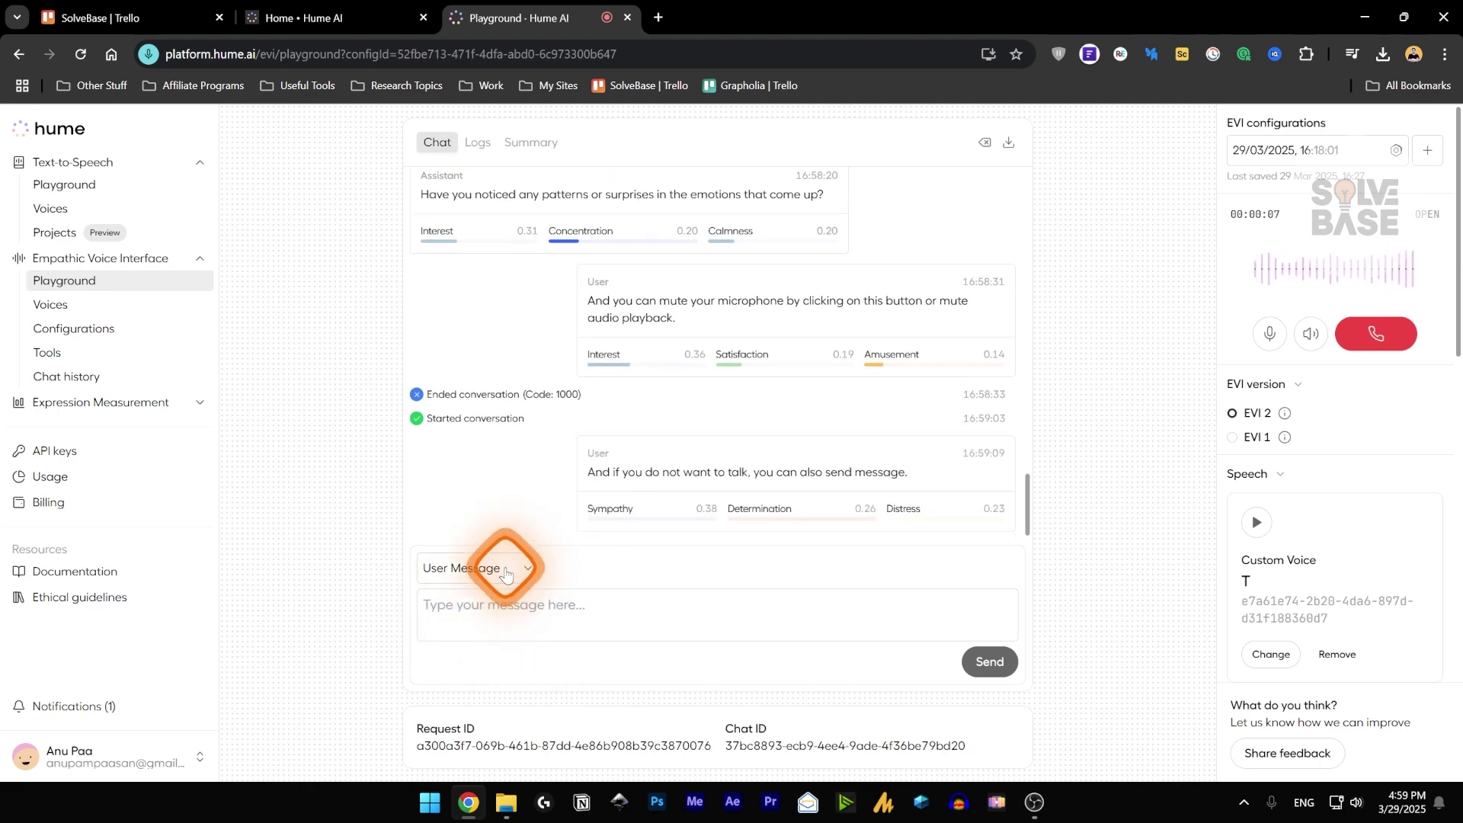
- Go through Voices and Voice design to the Expression Measurement webcam Playground
left_click(51, 304)
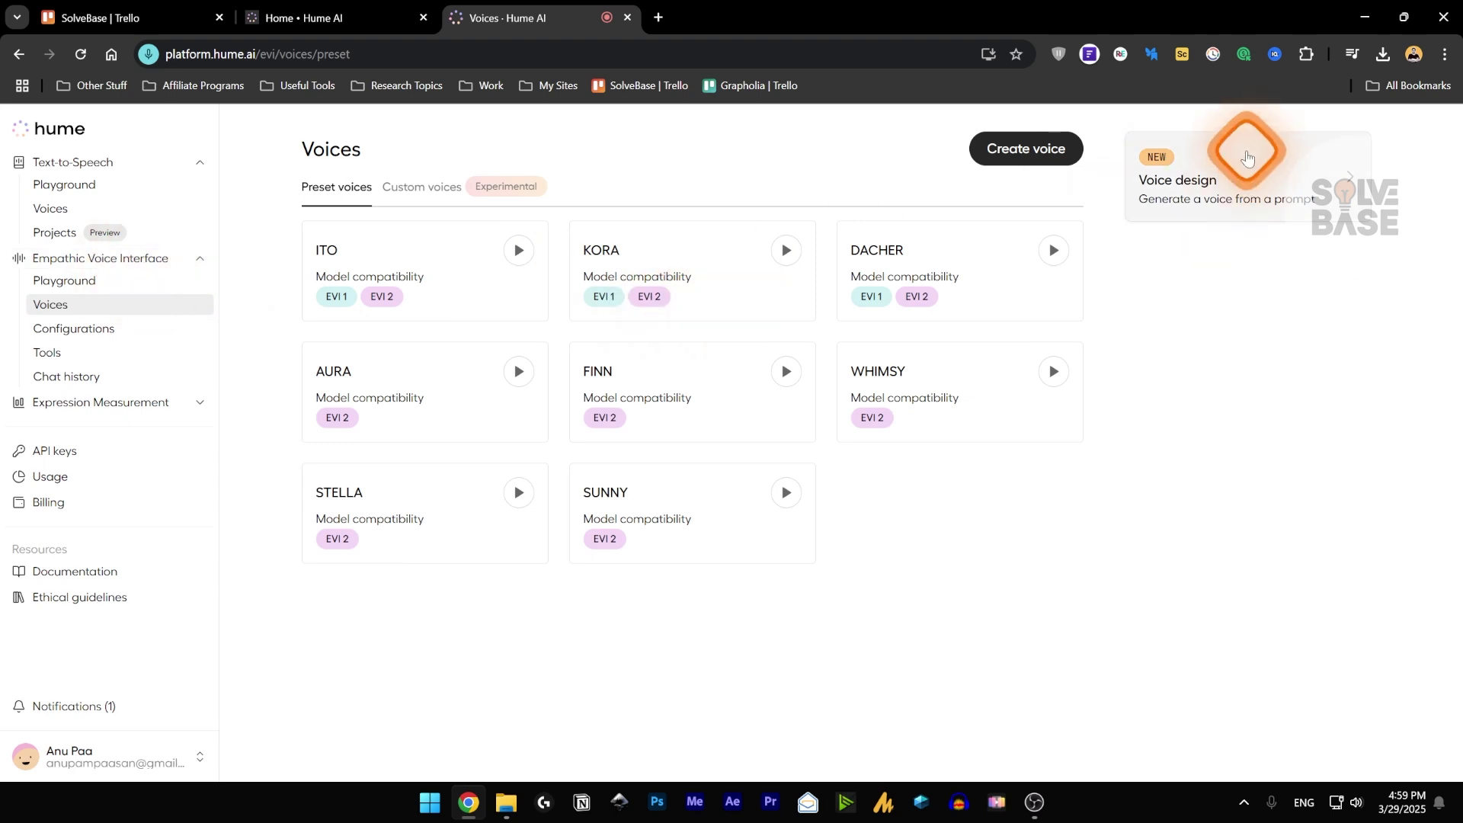
left_click(1238, 169)
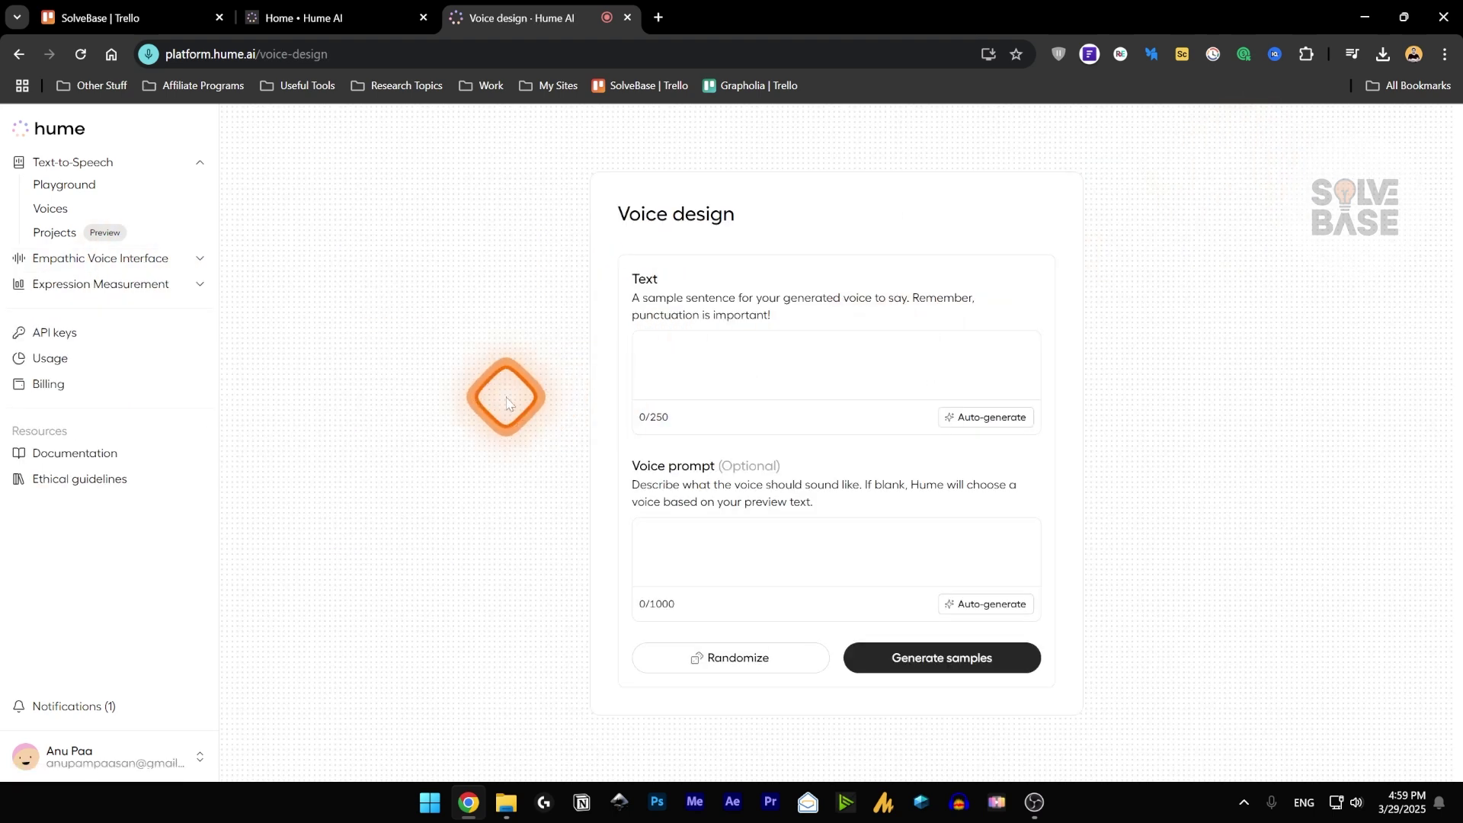
left_click(164, 284)
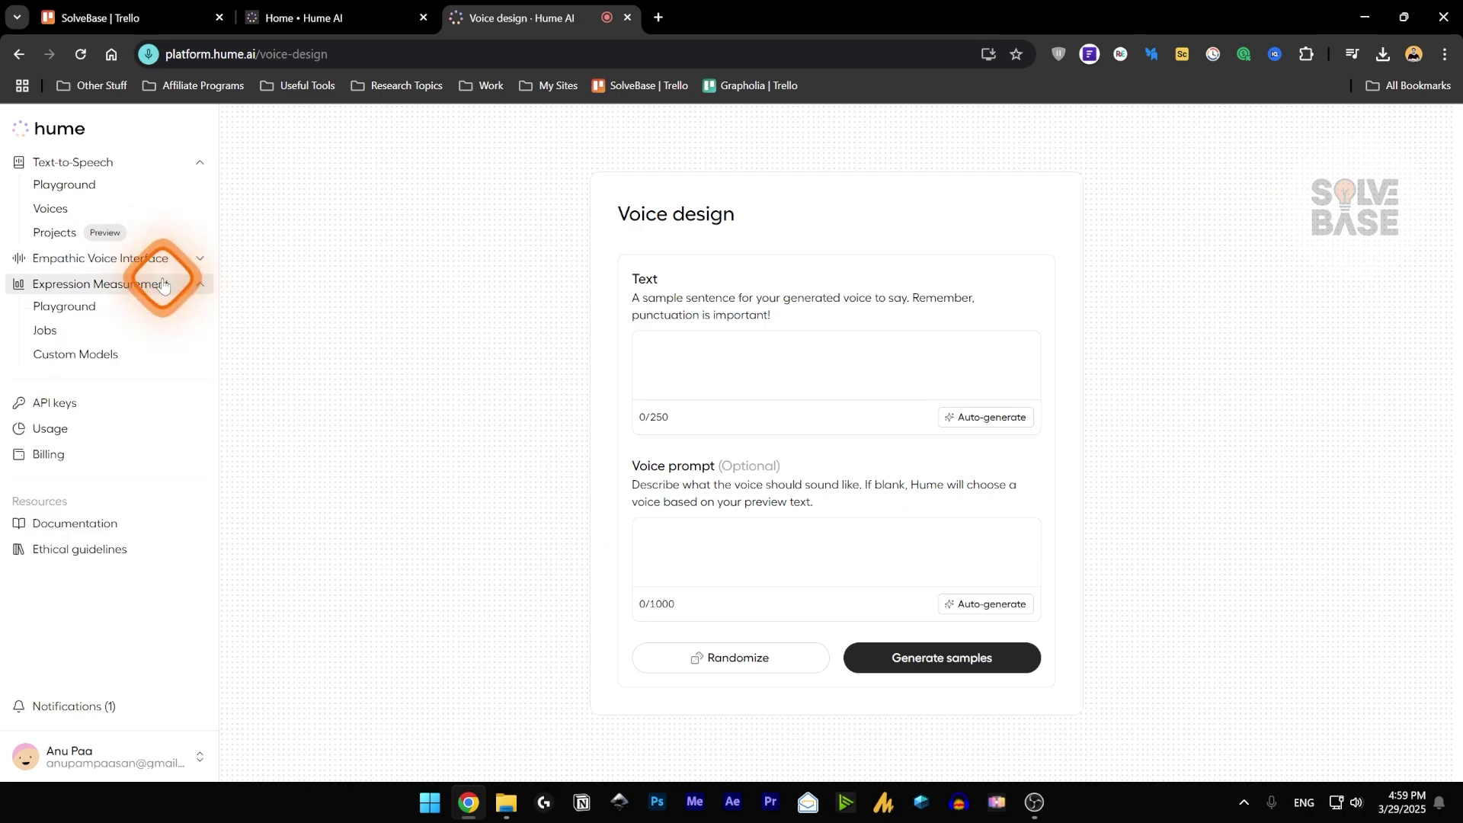
left_click(113, 307)
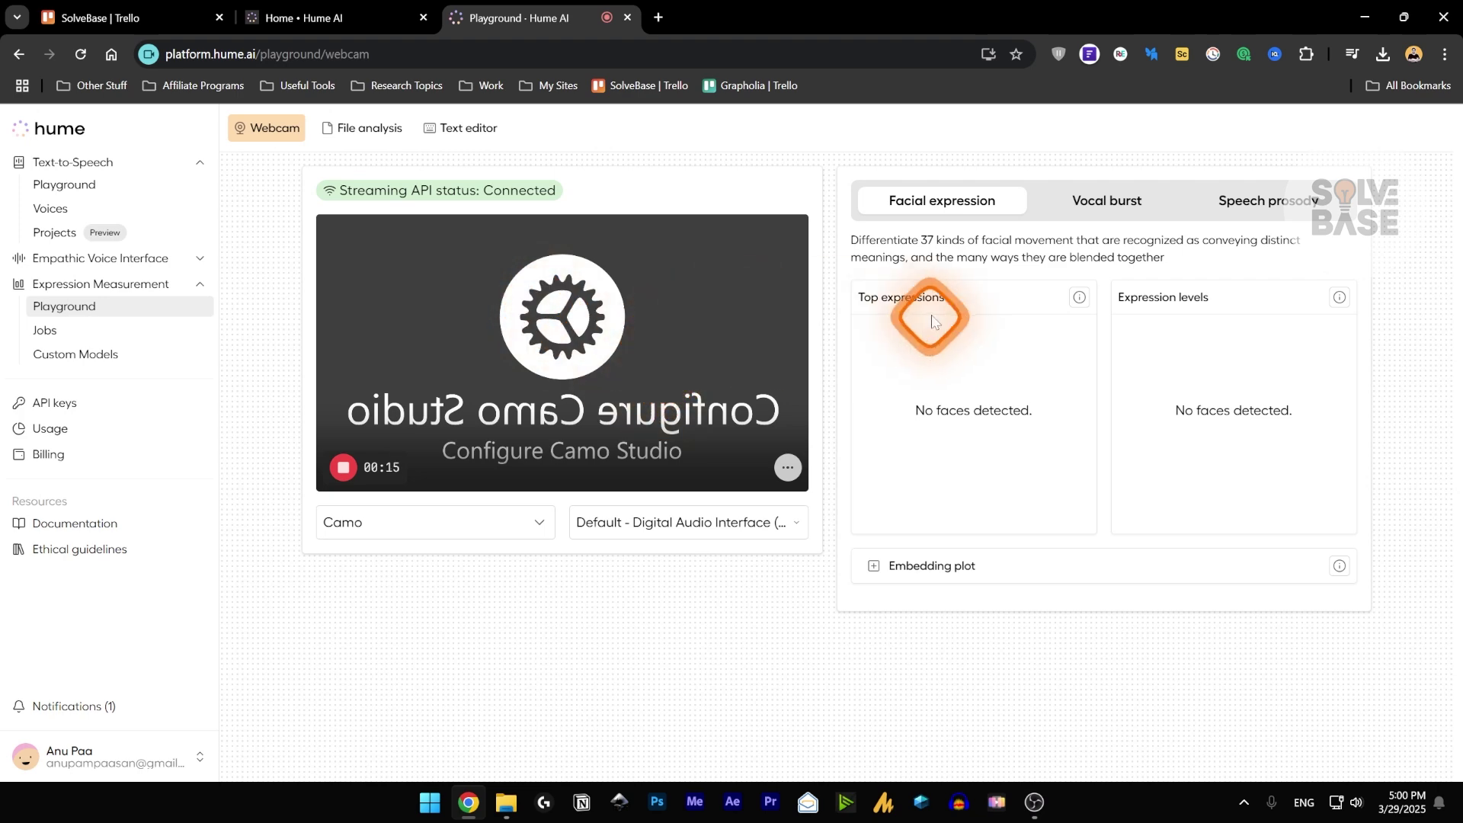
- In File analysis, run Song genre prediction on the example audio file
left_click(362, 127)
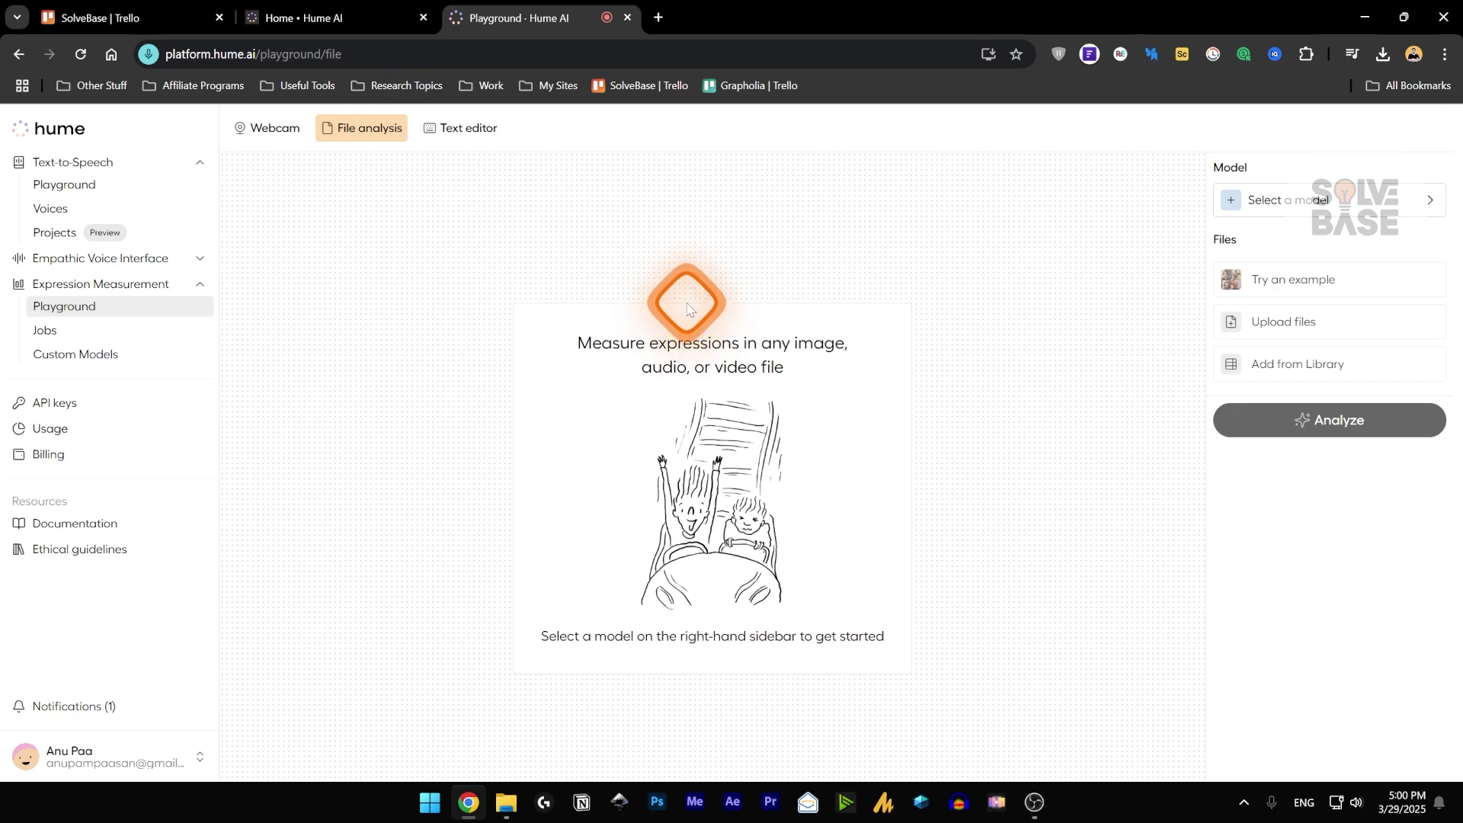
left_click(1280, 200)
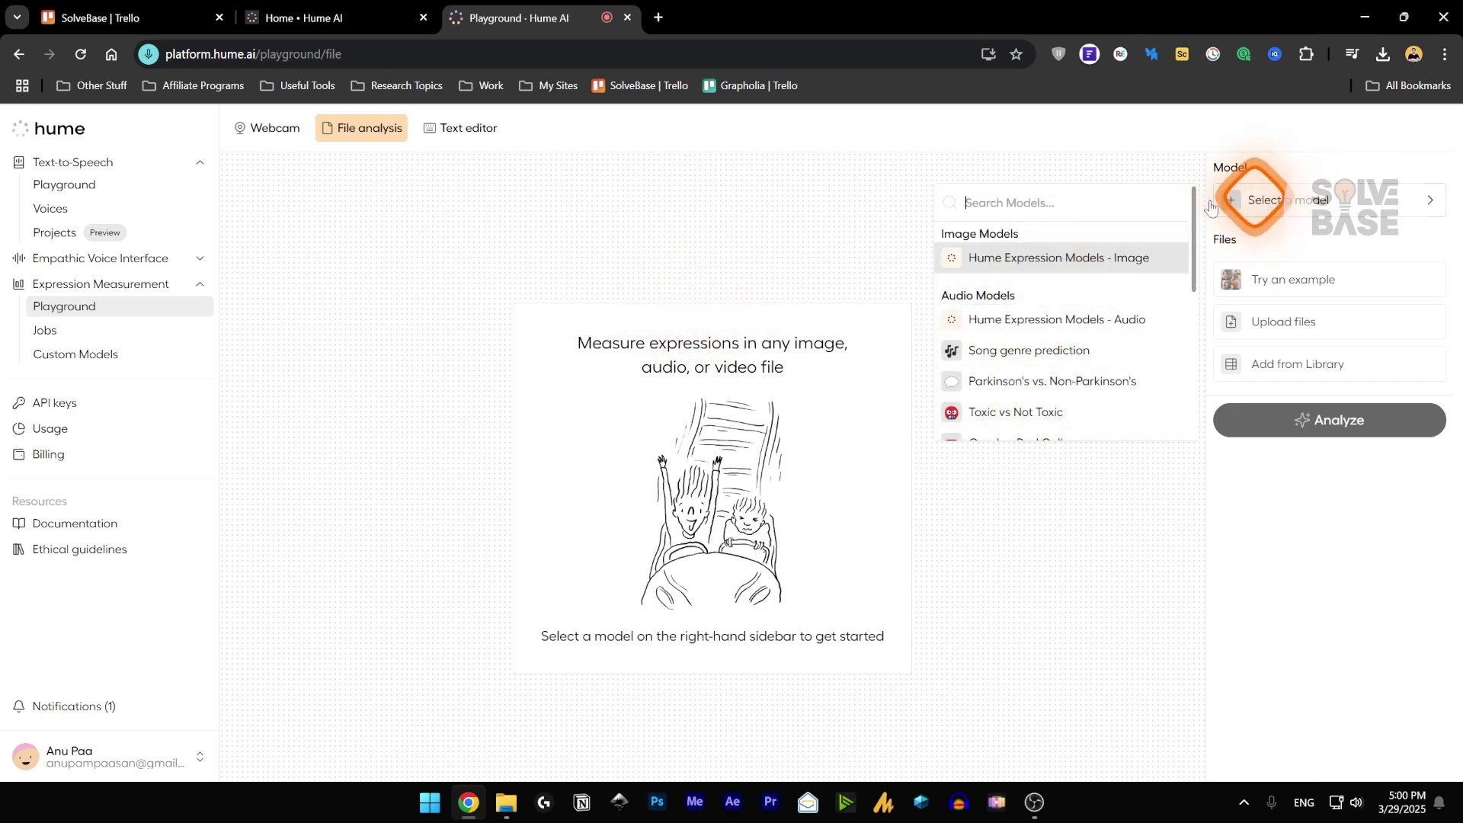
scroll(1048, 340, "down", 1)
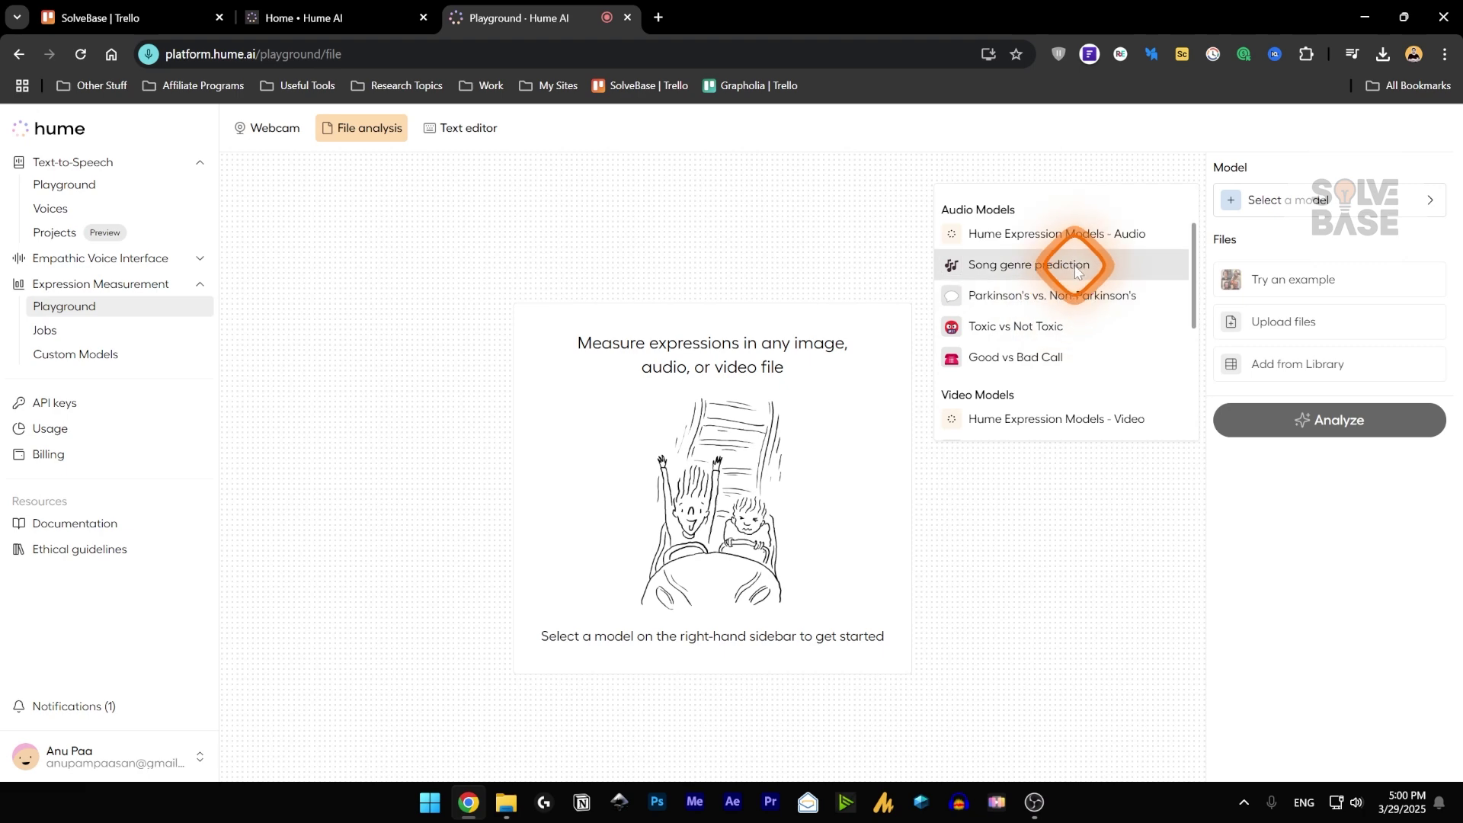
scroll(1134, 266, "down", 2)
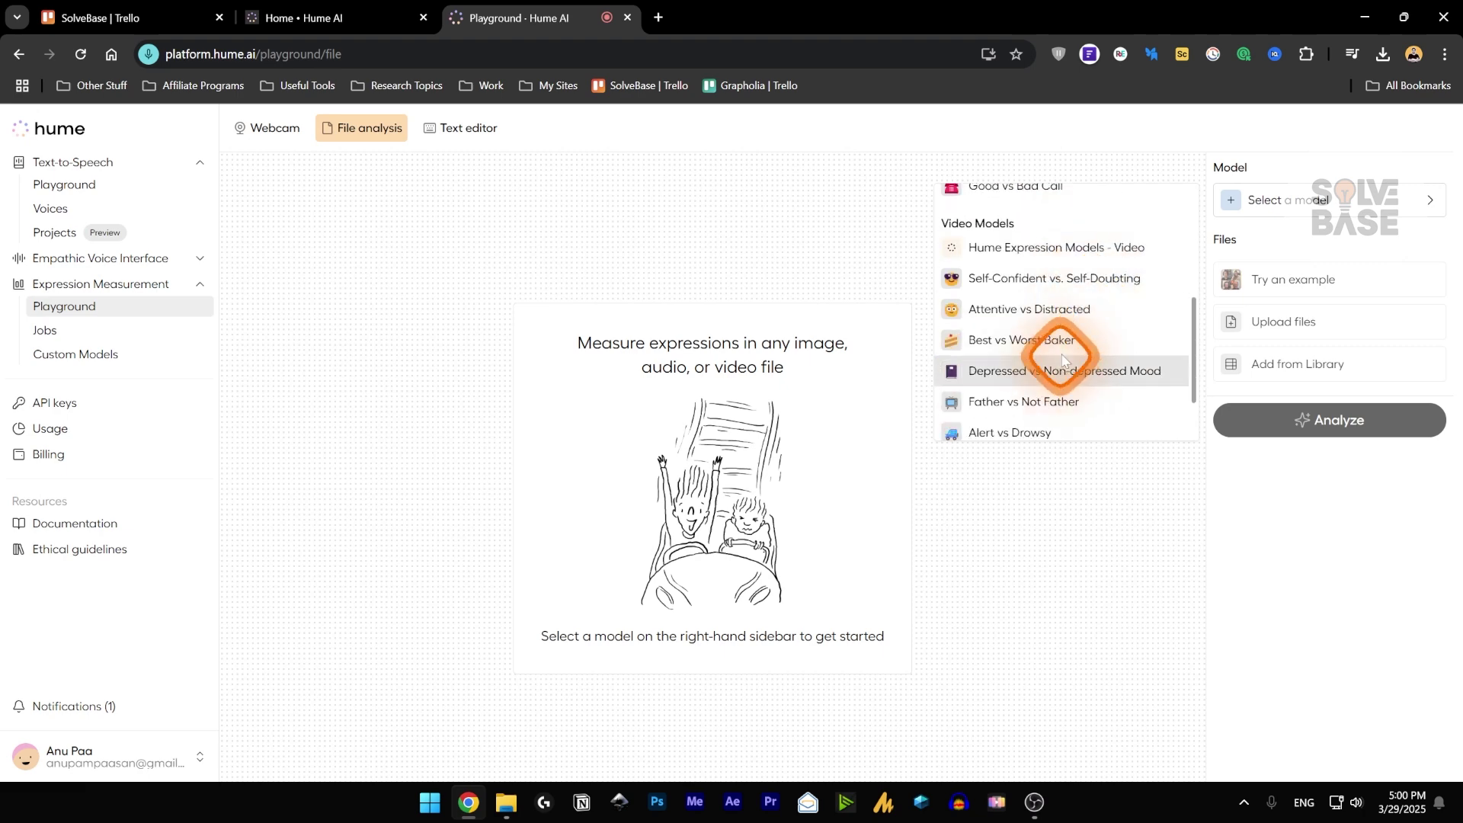
scroll(1063, 358, "down", 1)
left_click(1293, 335)
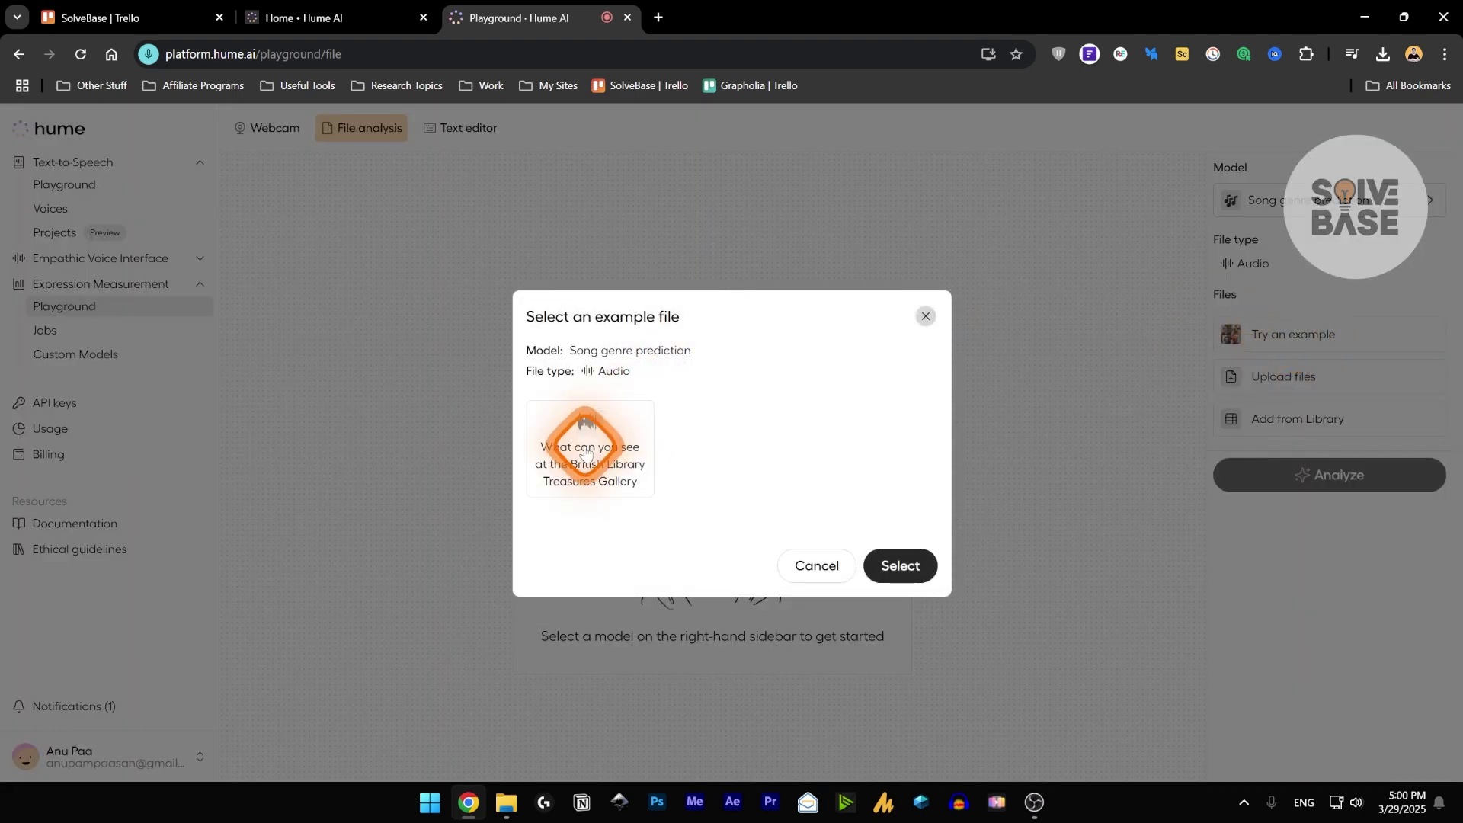
left_click(900, 565)
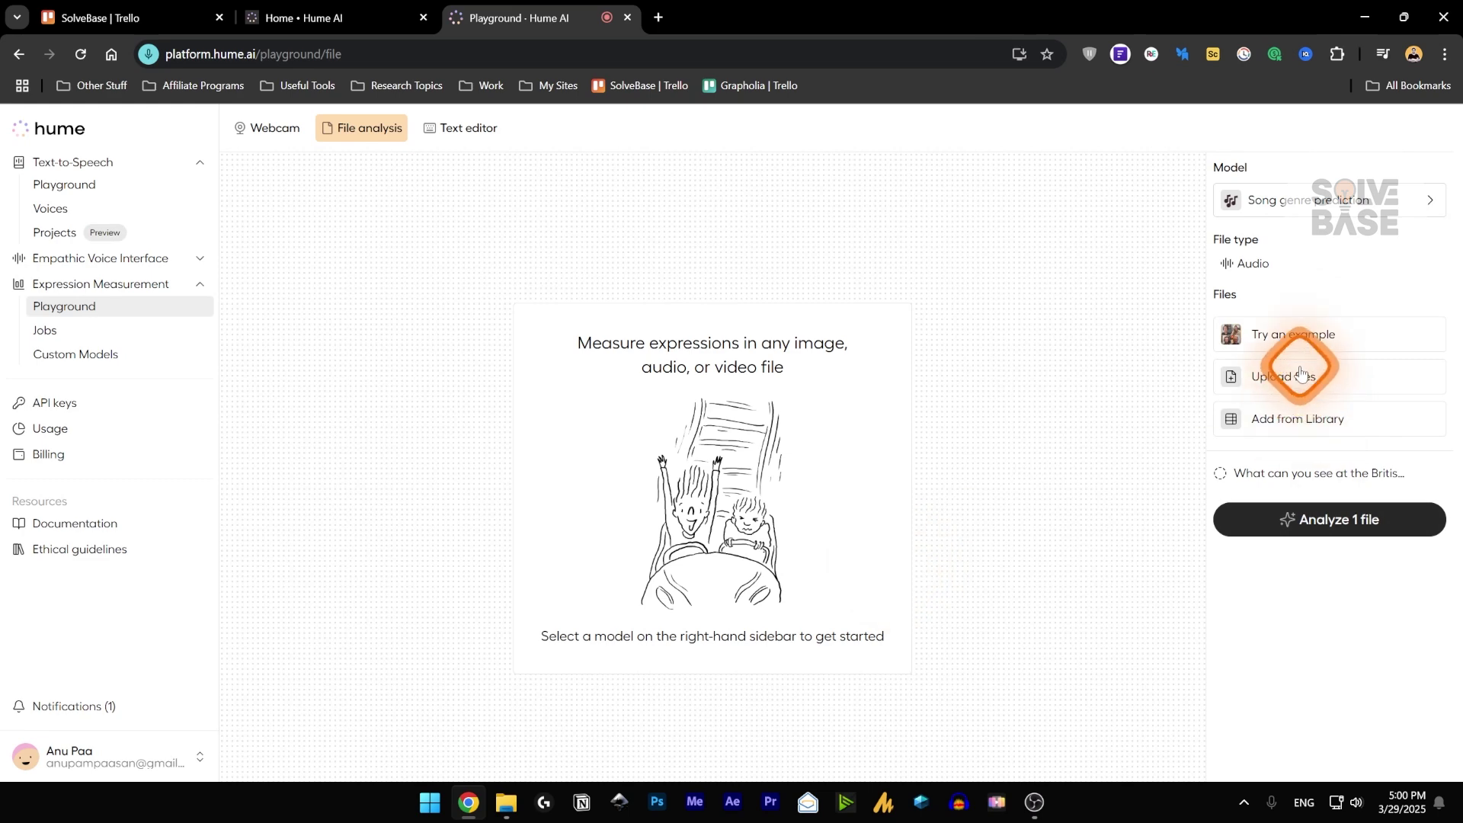
left_click(1332, 521)
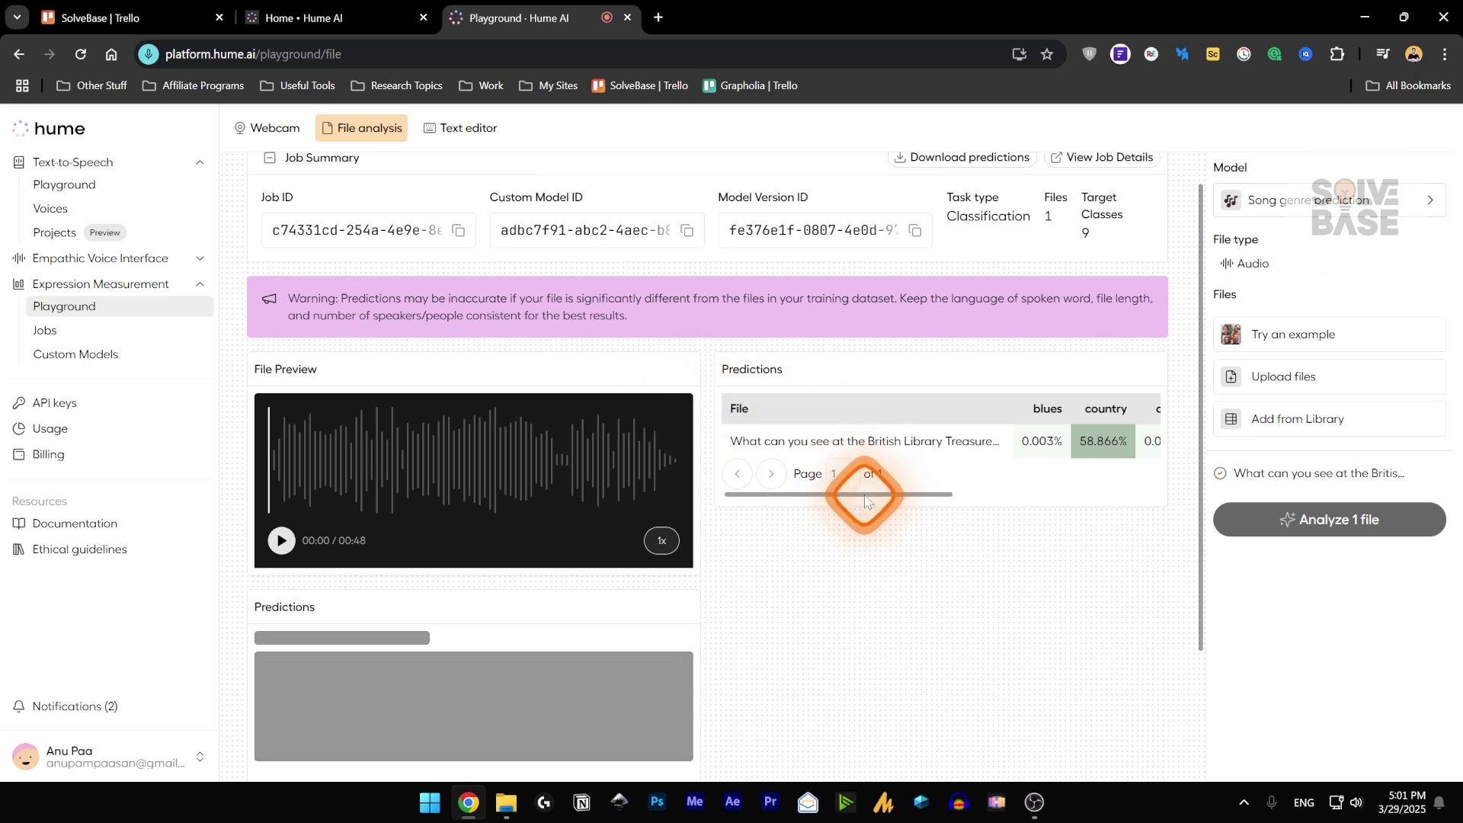
- Inspect the genre results: country 58.866% and hiphop 34.343%
left_click_drag(865, 495, 947, 493)
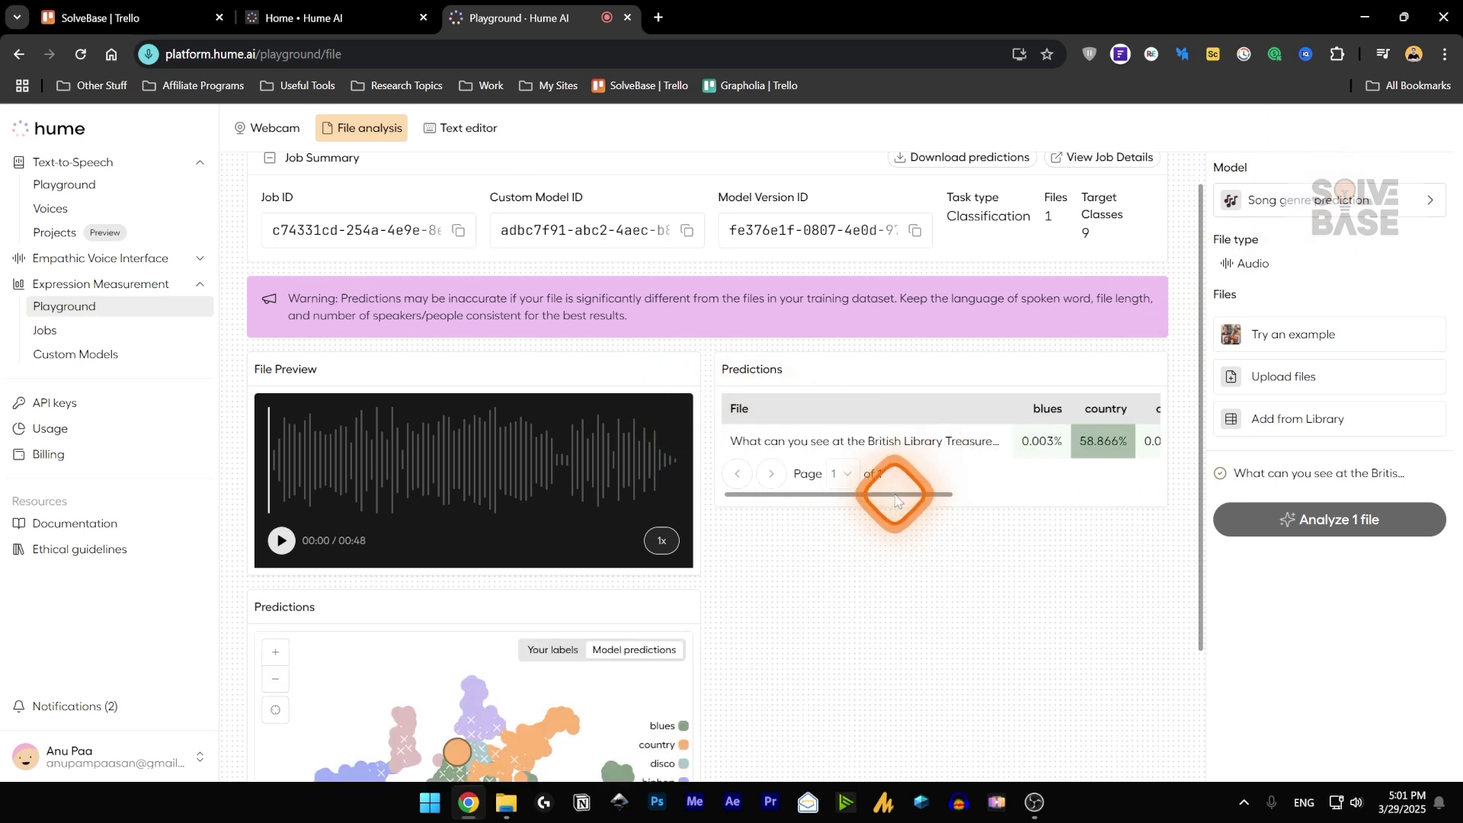
left_click_drag(881, 496, 906, 497)
scroll(826, 587, "down", 2)
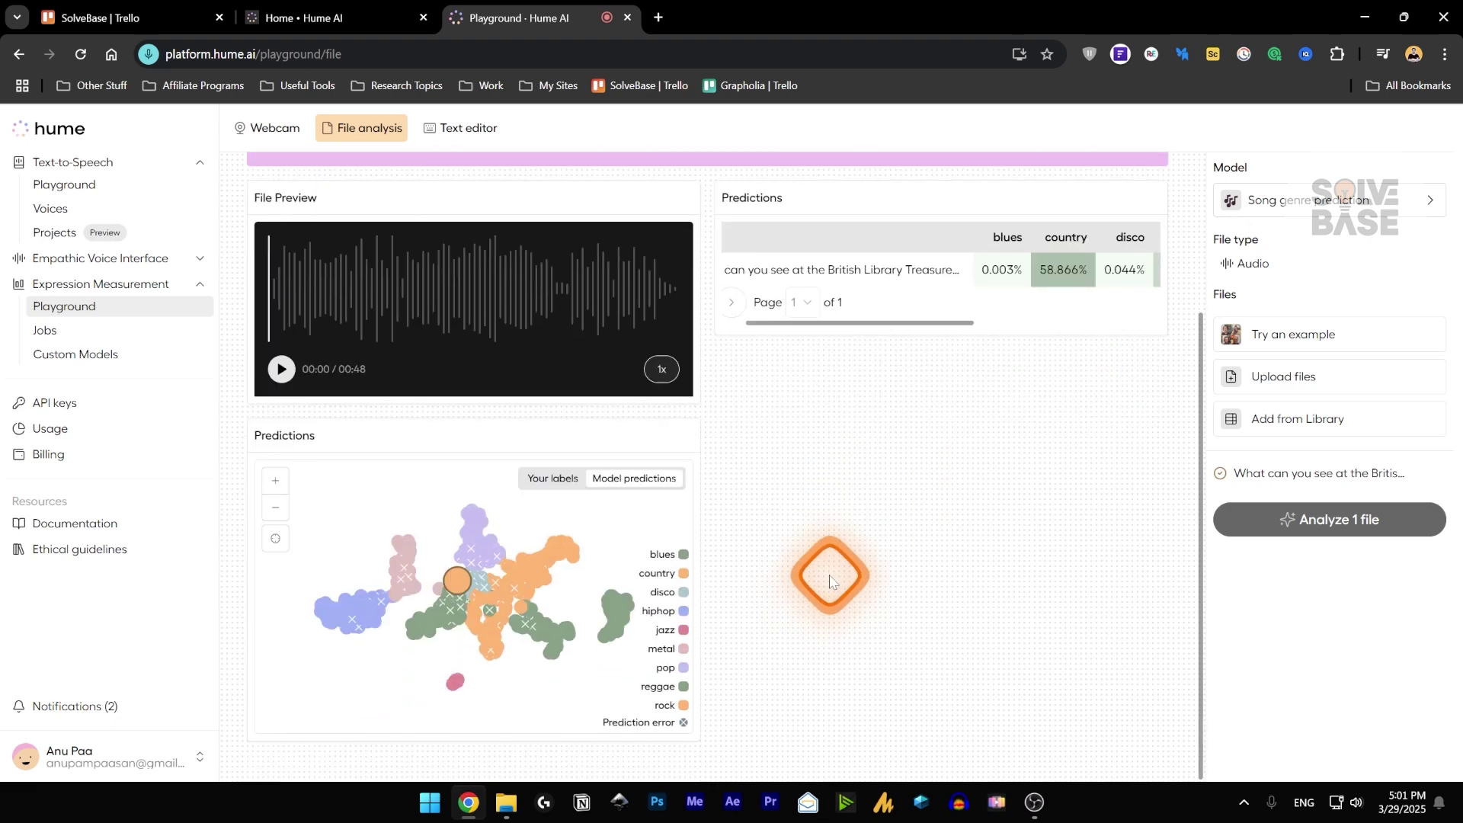
scroll(867, 595, "up", 3)
left_click_drag(924, 535, 977, 528)
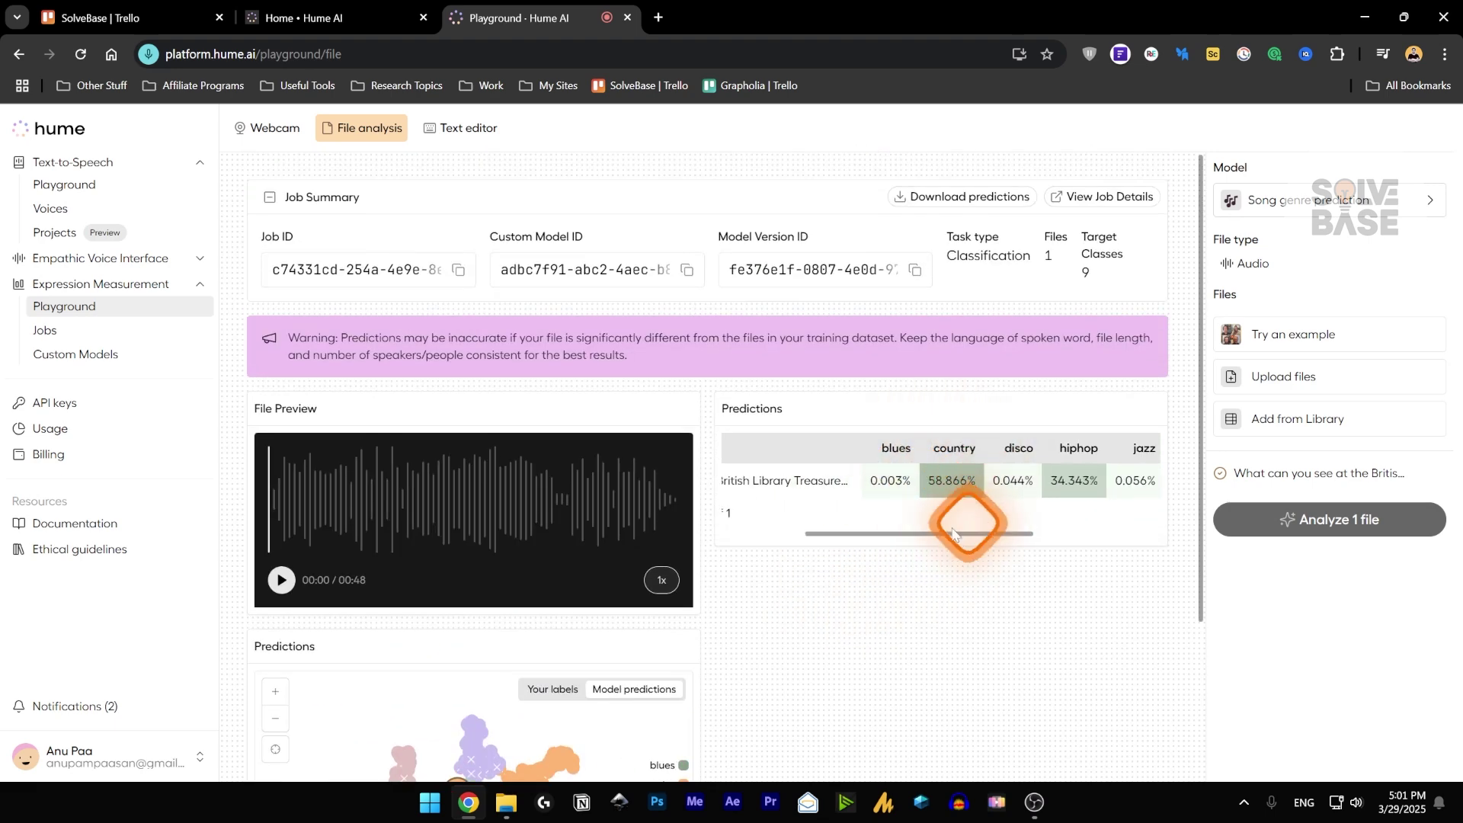
left_click_drag(937, 528, 1022, 526)
- Check the Jobs list, browse the Custom Models cards, then open API Keys with both keys masked
left_click(68, 330)
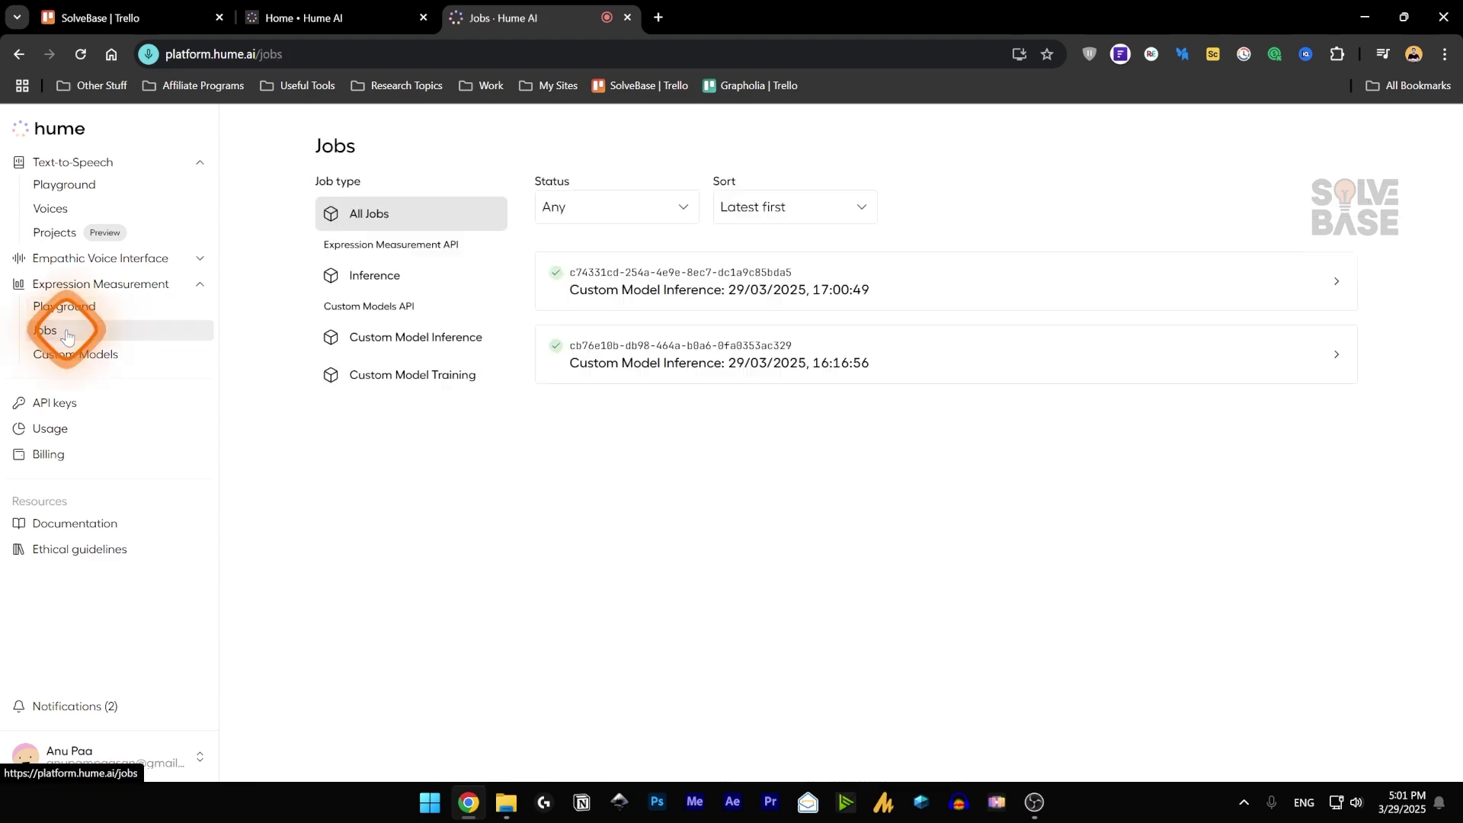
left_click(70, 354)
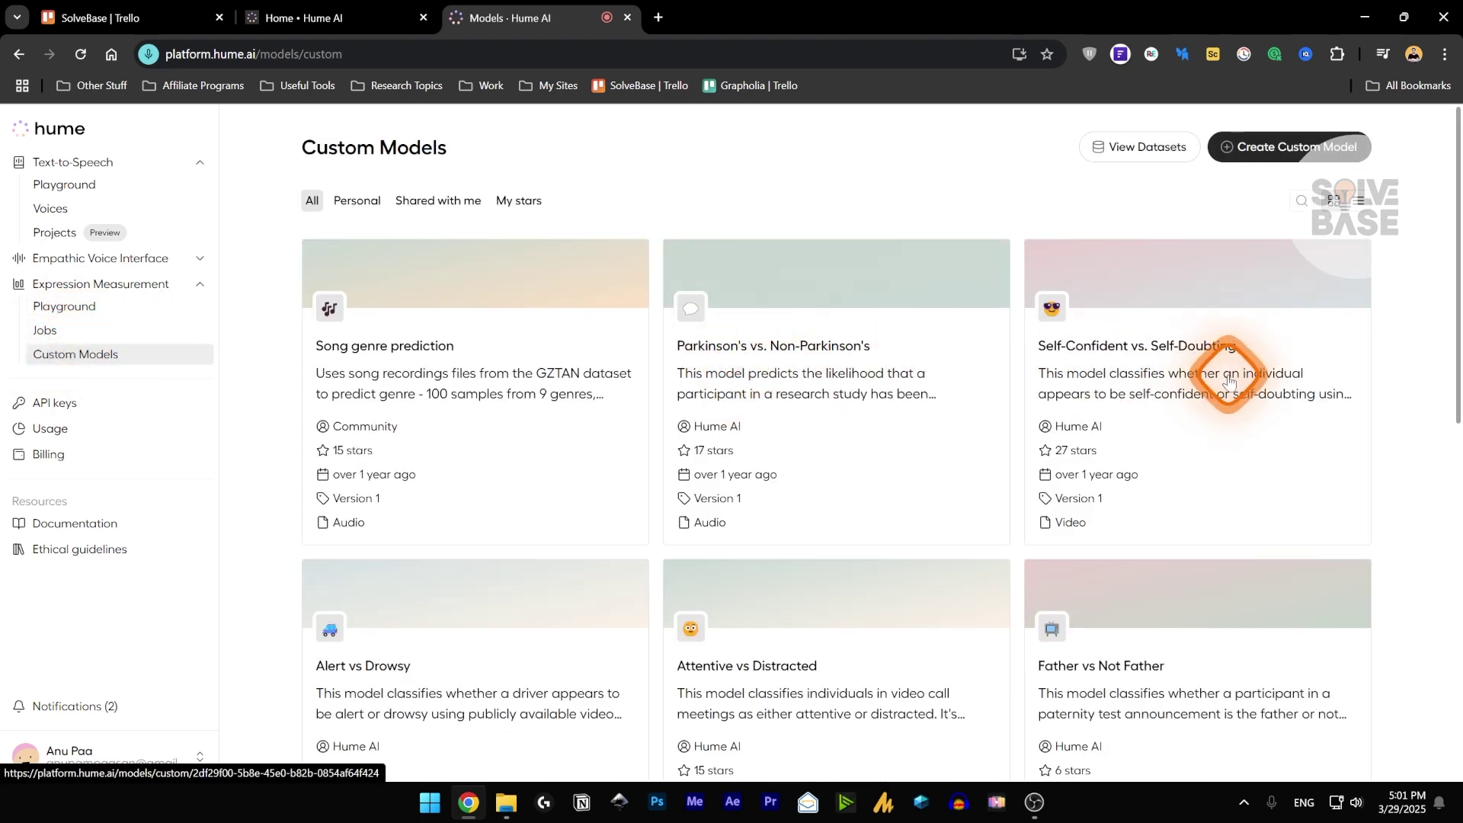
left_click(1285, 162)
left_click(51, 335)
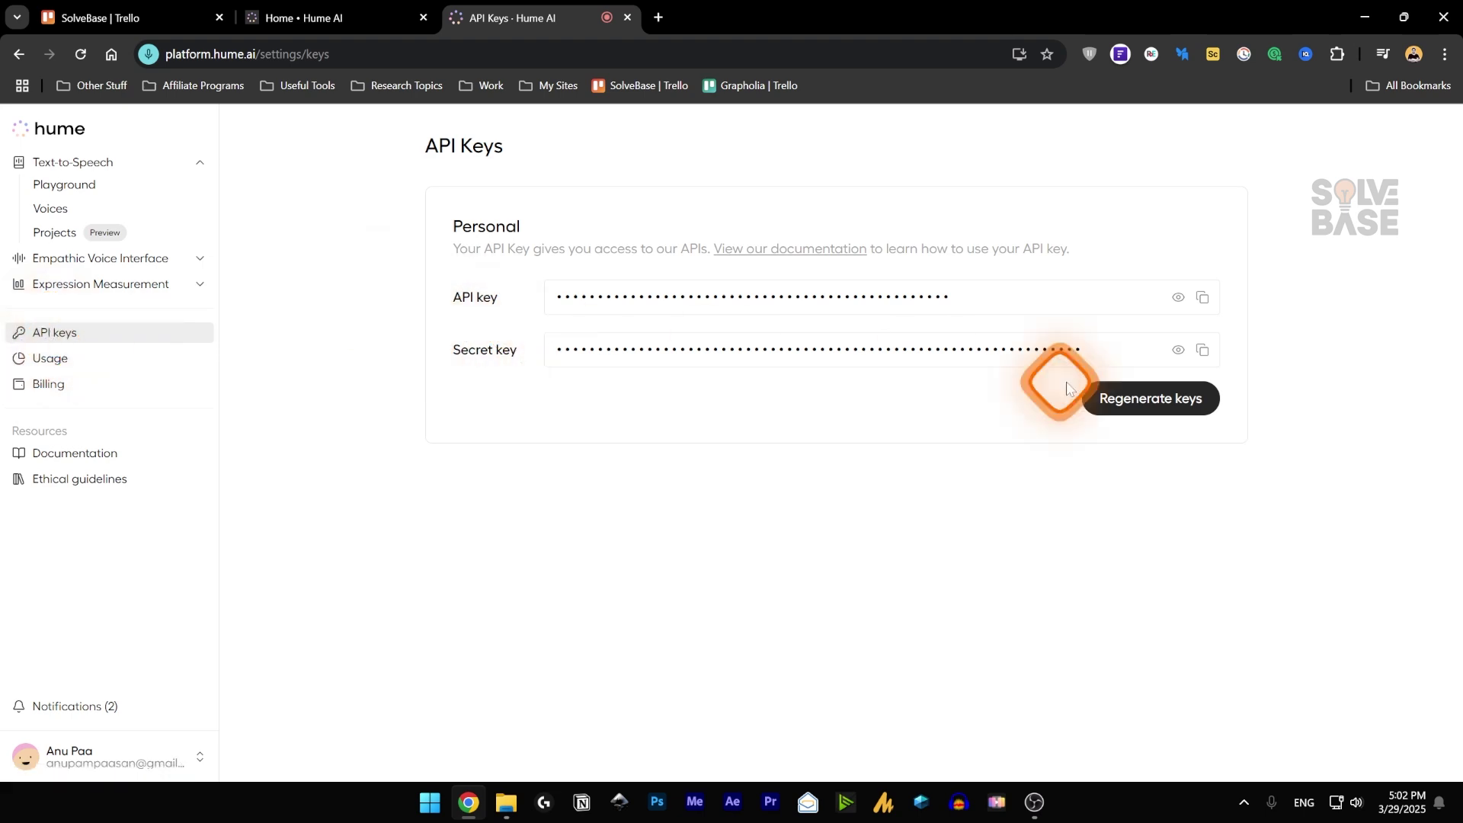
- Review the Usage cards, then compare Billing's Text to speech plans from Free to Enterprise
key("alt+Left")
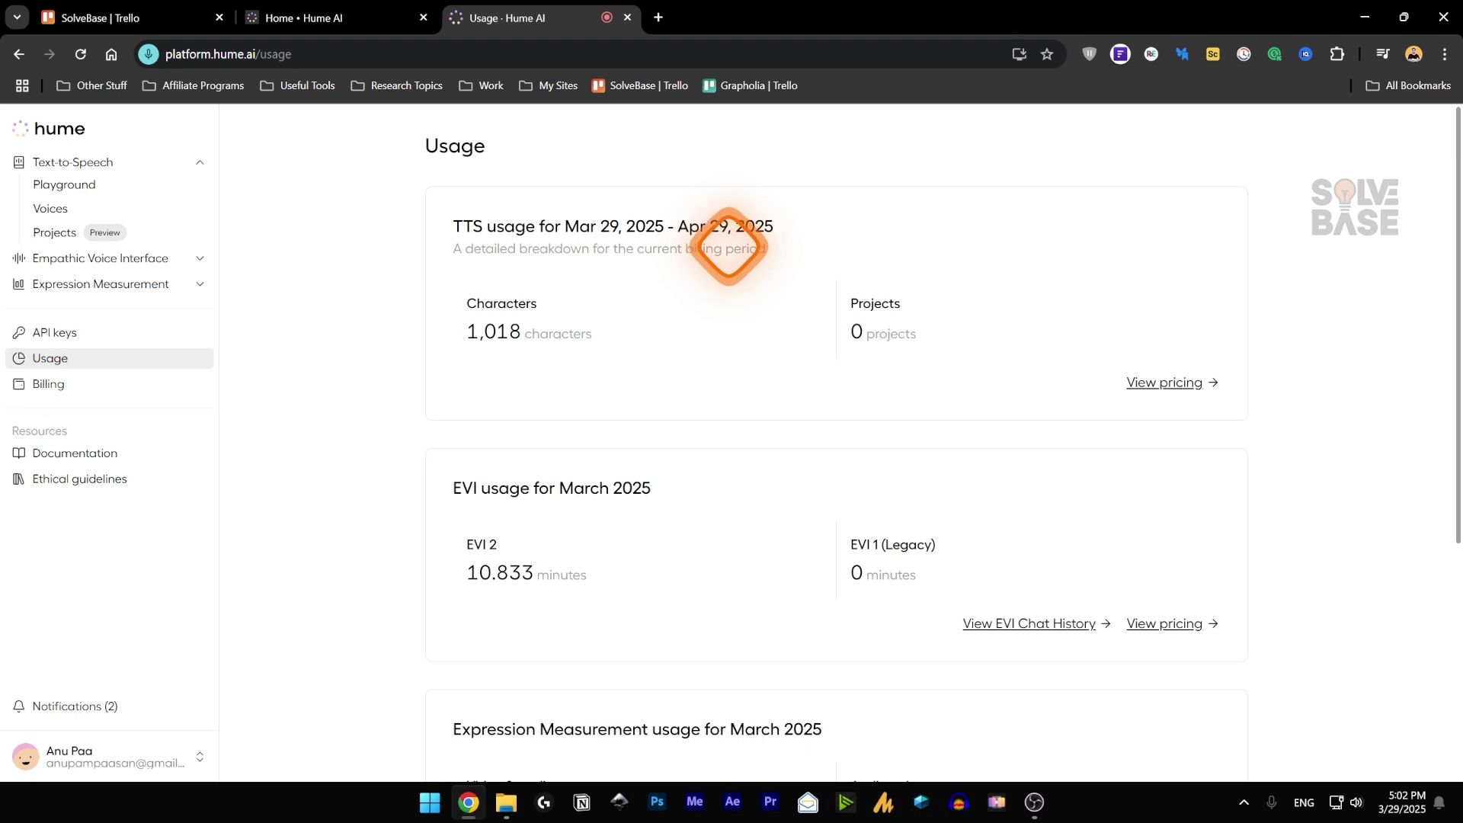
scroll(729, 247, "down", 5)
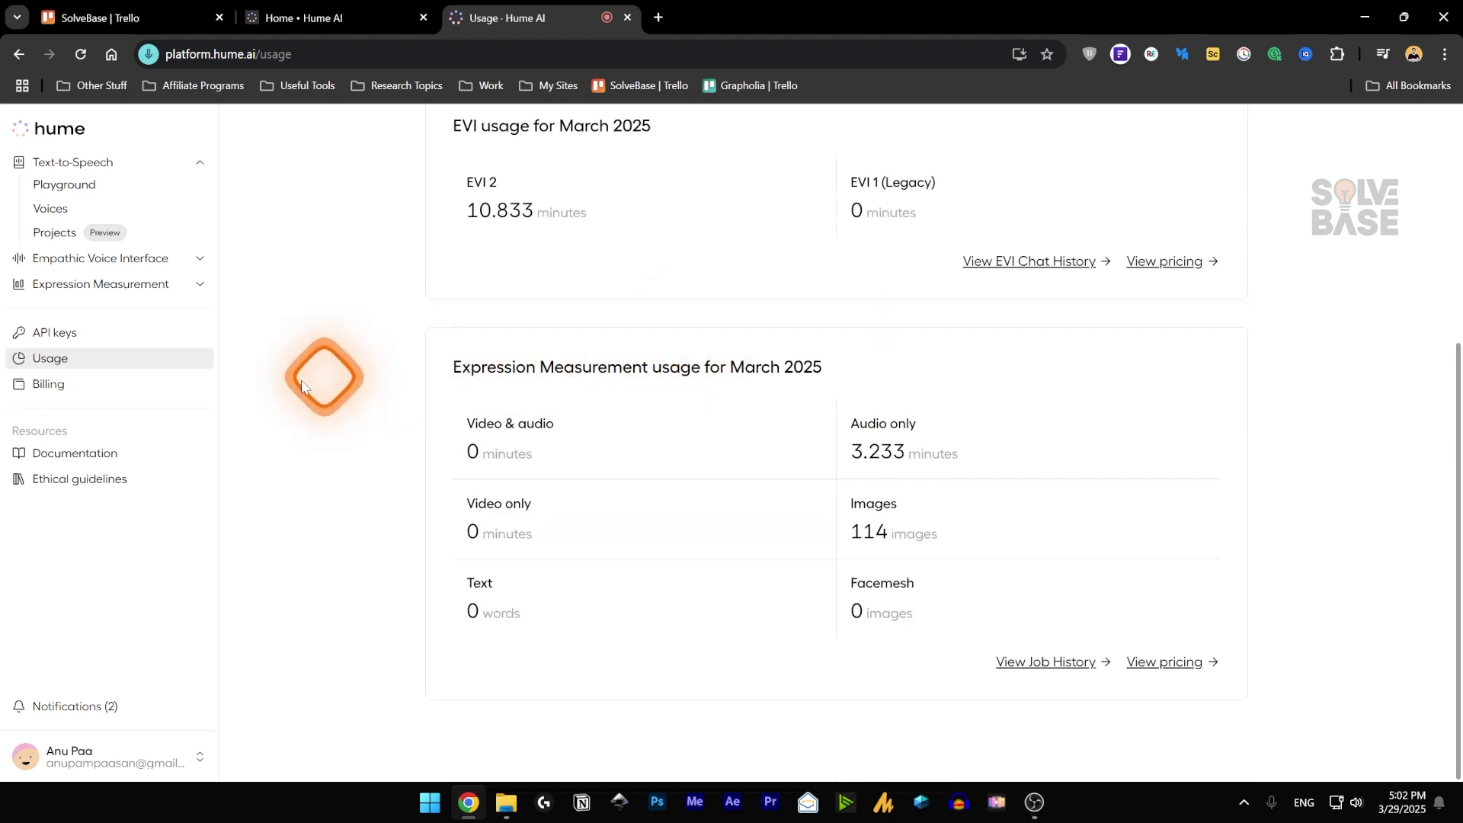
left_click(61, 384)
scroll(757, 389, "down", 3)
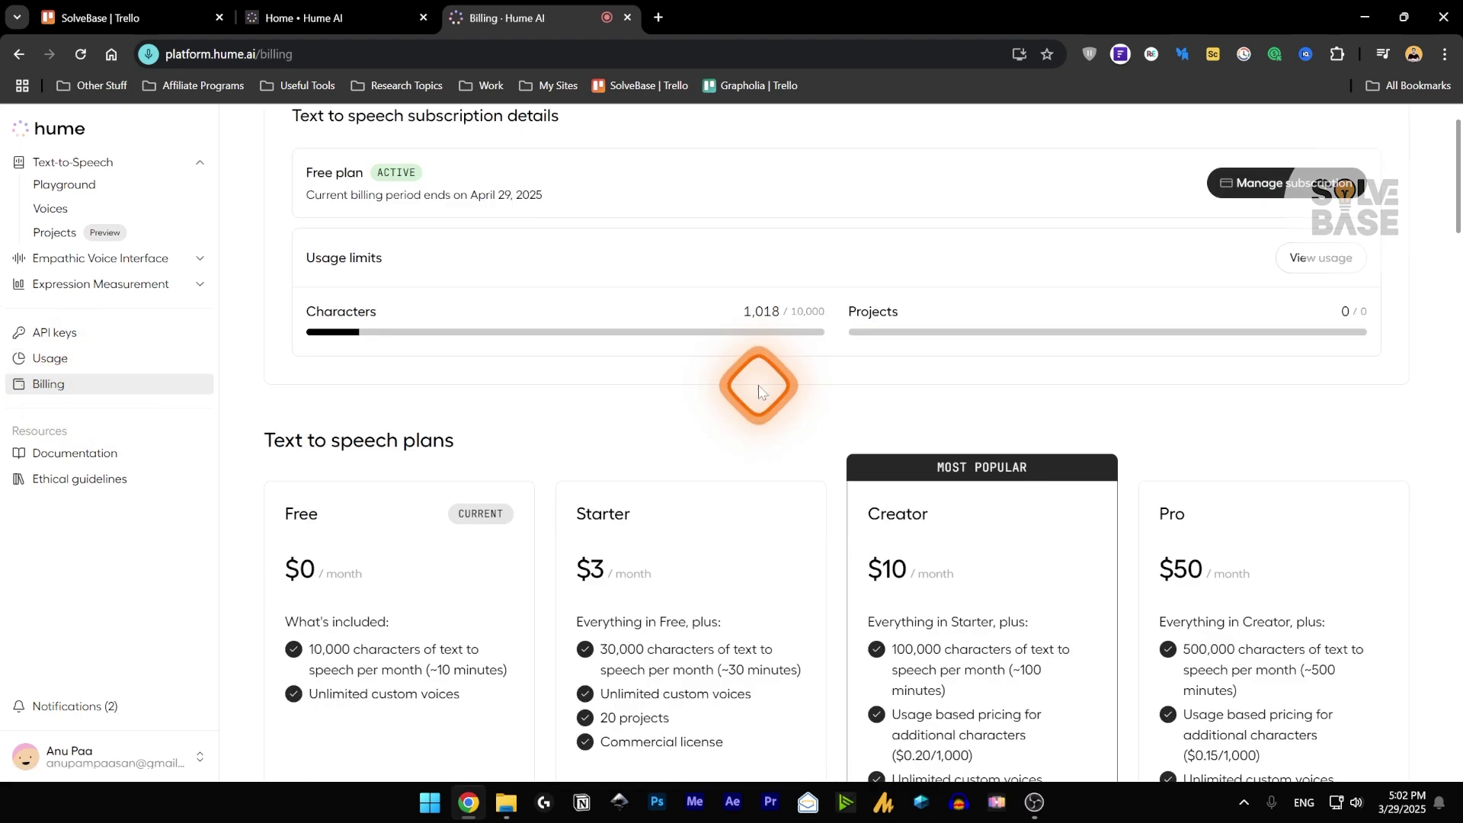
scroll(759, 392, "down", 1)
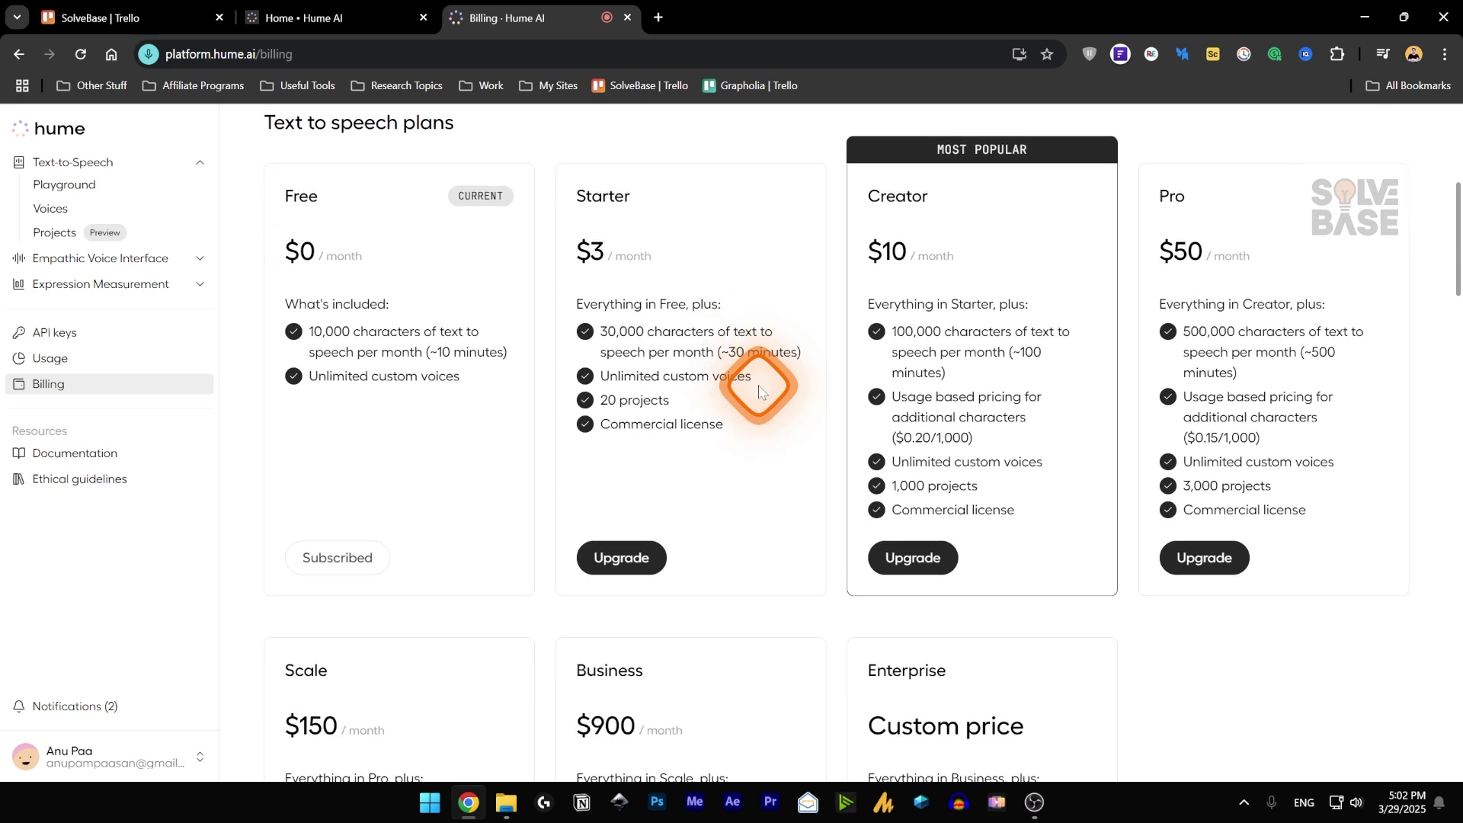
scroll(759, 391, "up", 1)
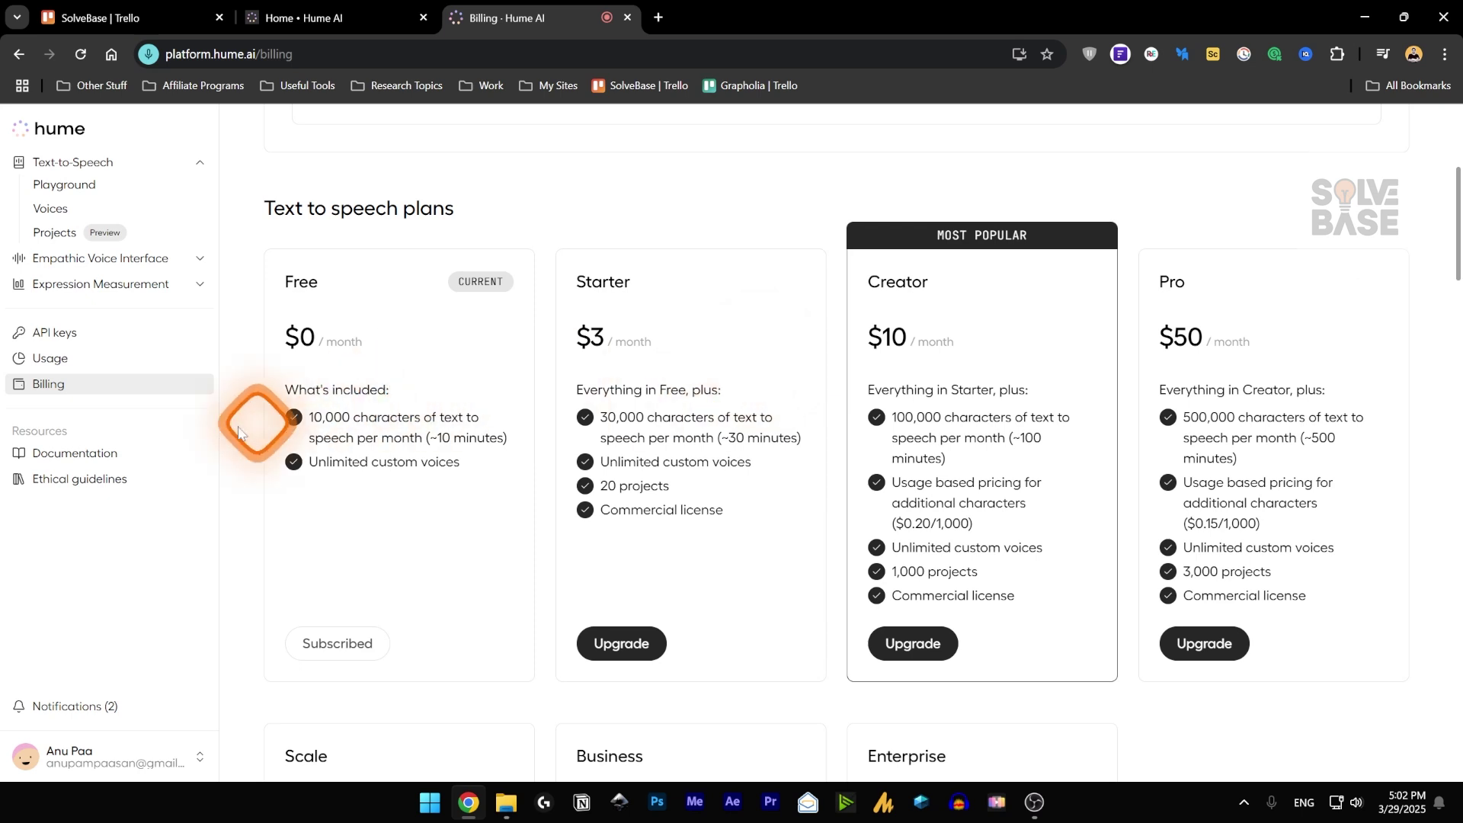
scroll(752, 414, "down", 4)
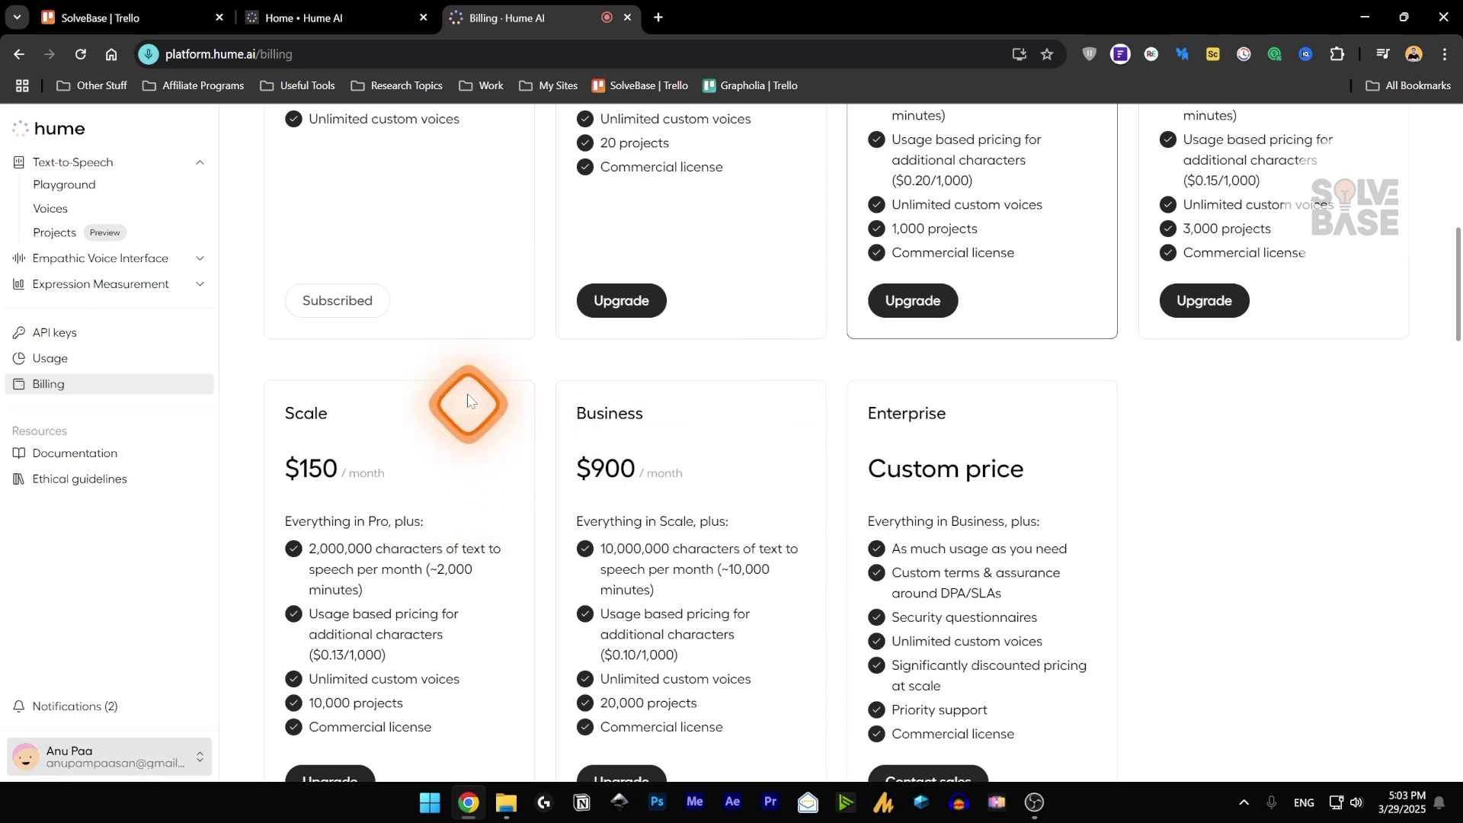
- Switch to the Home • Hume AI browser tab showing the AI voice generator
left_click(327, 4)
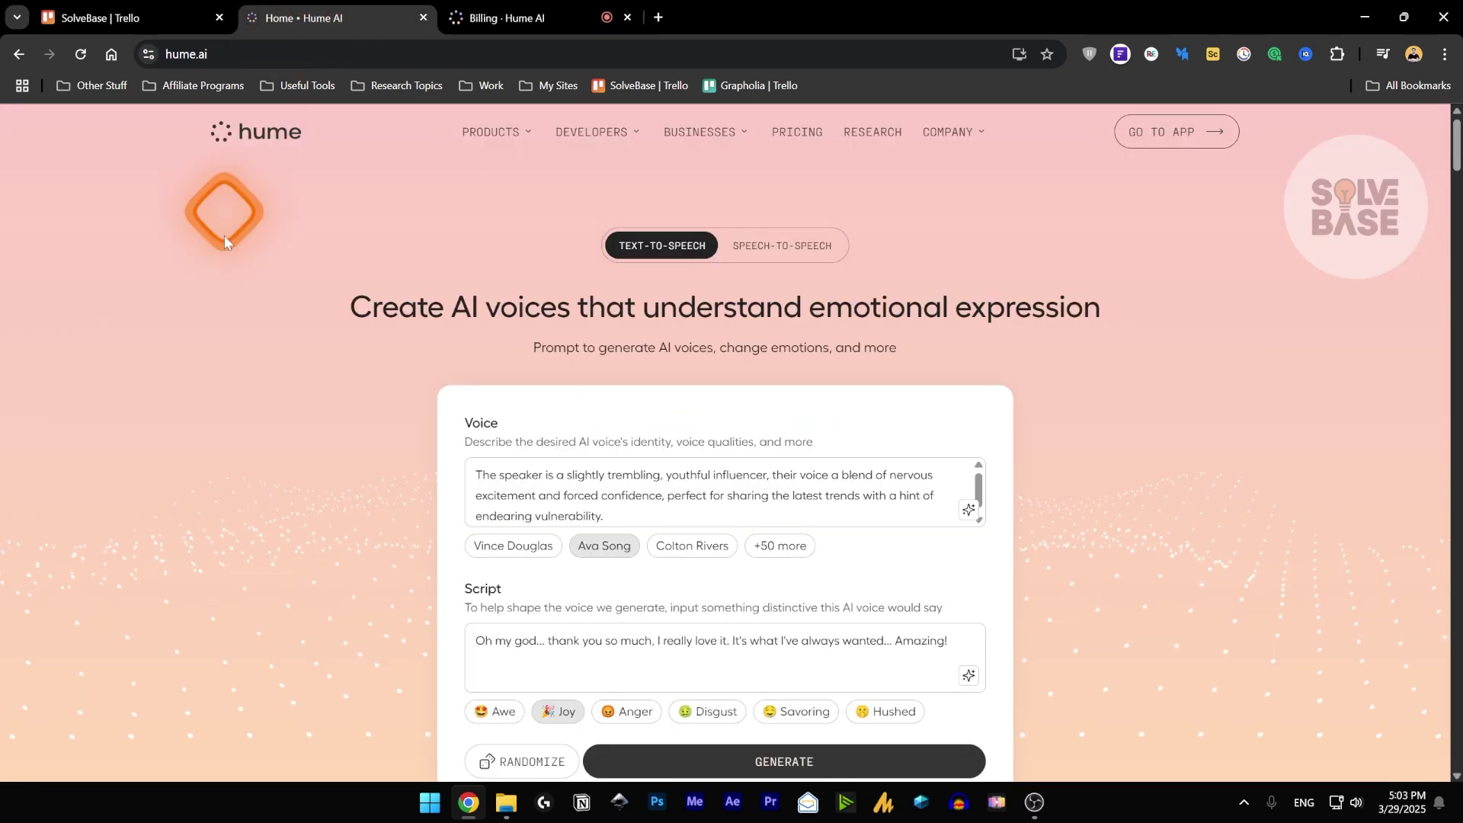